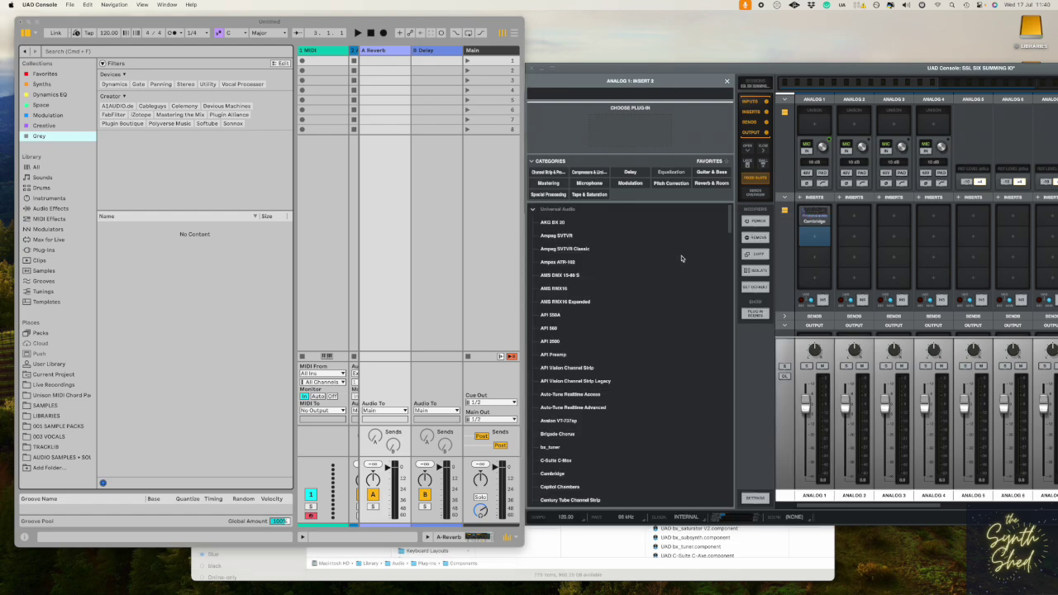
Look through the insert plug-in list from the licensed plug-ins down to the DEMO entries and back.
left_click_drag(727, 237, 727, 376)
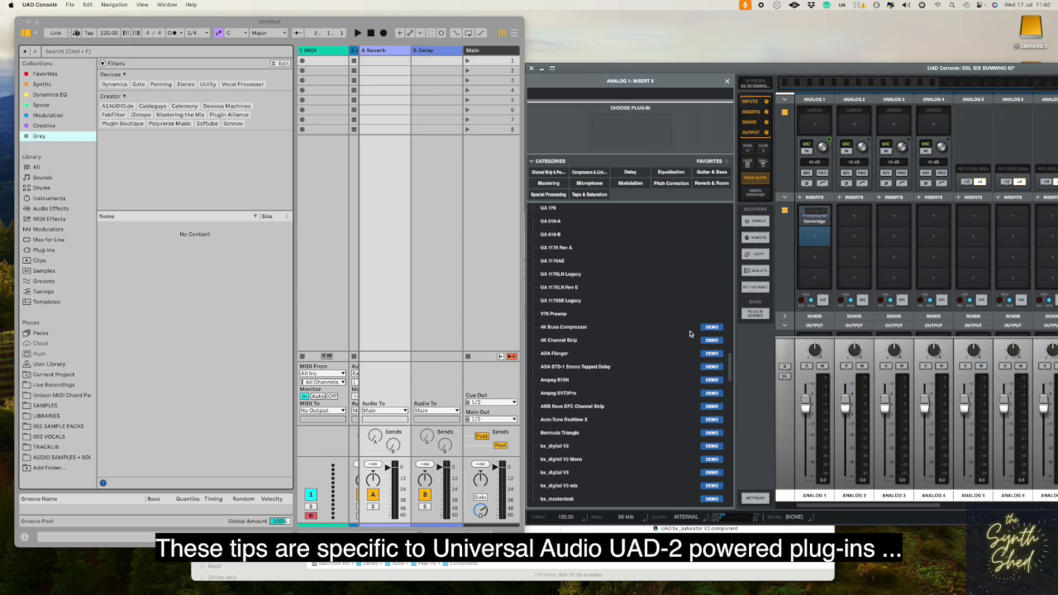
left_click_drag(731, 369, 730, 235)
mouse_move(725, 81)
left_mouse_down()
mouse_move(481, 76)
mouse_move(743, 74)
mouse_move(732, 73)
left_mouse_up()
left_click_drag(735, 233, 735, 221)
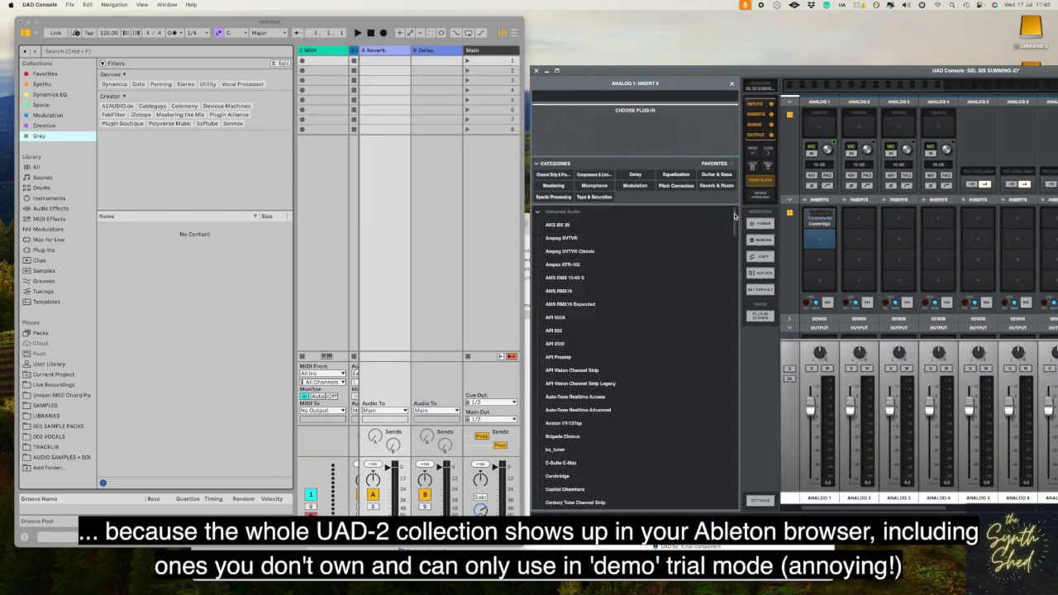
Remove the Cambridge plug-in from the first insert slot of the ANALOG 1 channel.
mouse_move(815, 225)
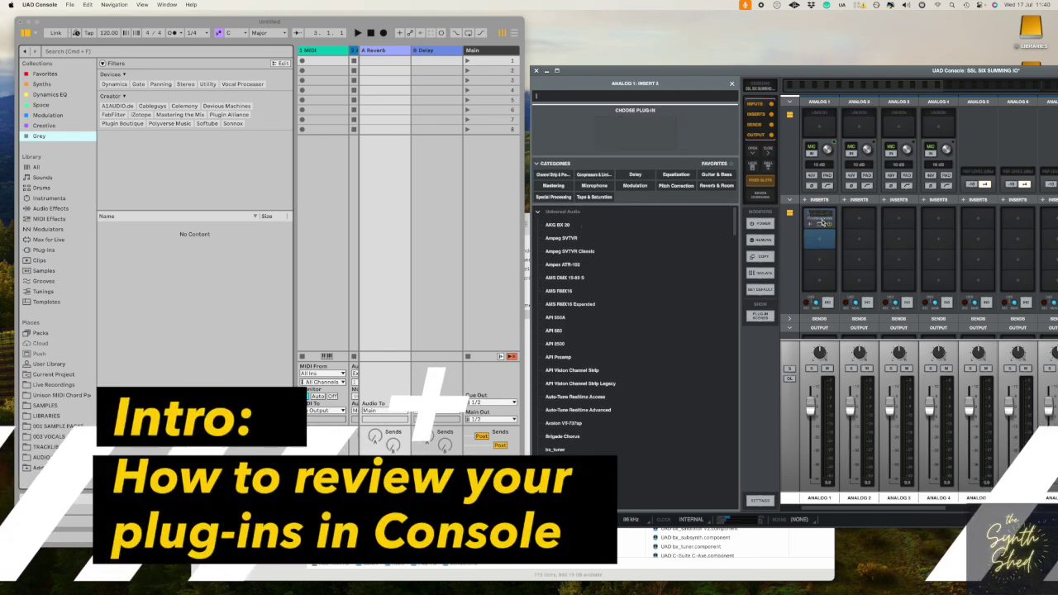
left_click(811, 228)
Review the Universal Audio plug-in list to tell the owned plug-ins from those marked DEMO.
scroll(737, 235, "down", 4)
scroll(736, 249, "up", 4)
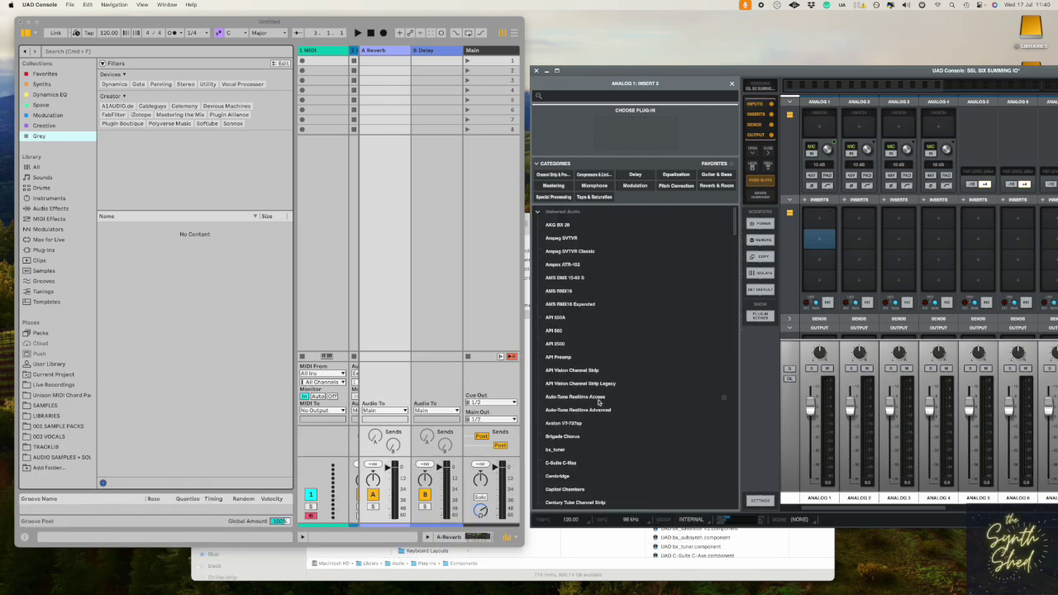
scroll(731, 263, "down", 5)
scroll(737, 223, "up", 5)
left_click_drag(734, 235, 728, 379)
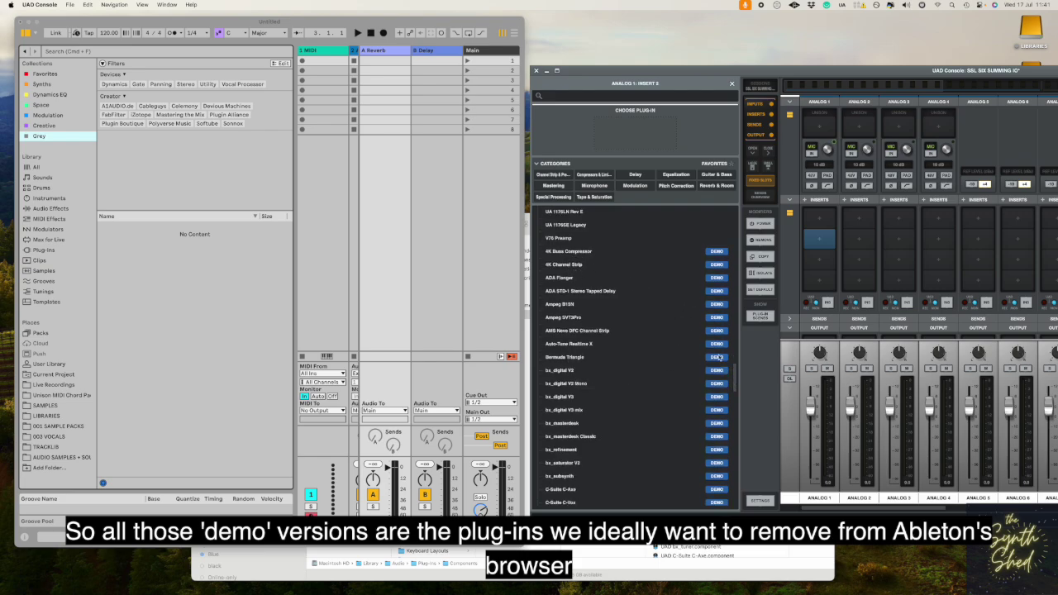
left_click_drag(736, 382, 738, 219)
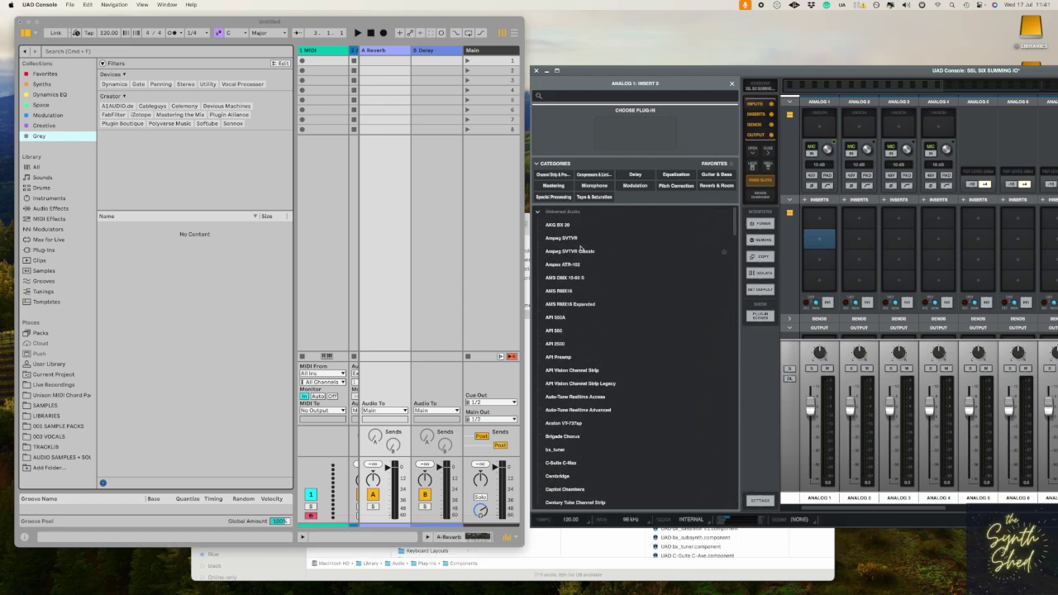
left_click_drag(734, 224, 735, 252)
scroll(735, 252, "up", 5)
left_click_drag(736, 224, 734, 252)
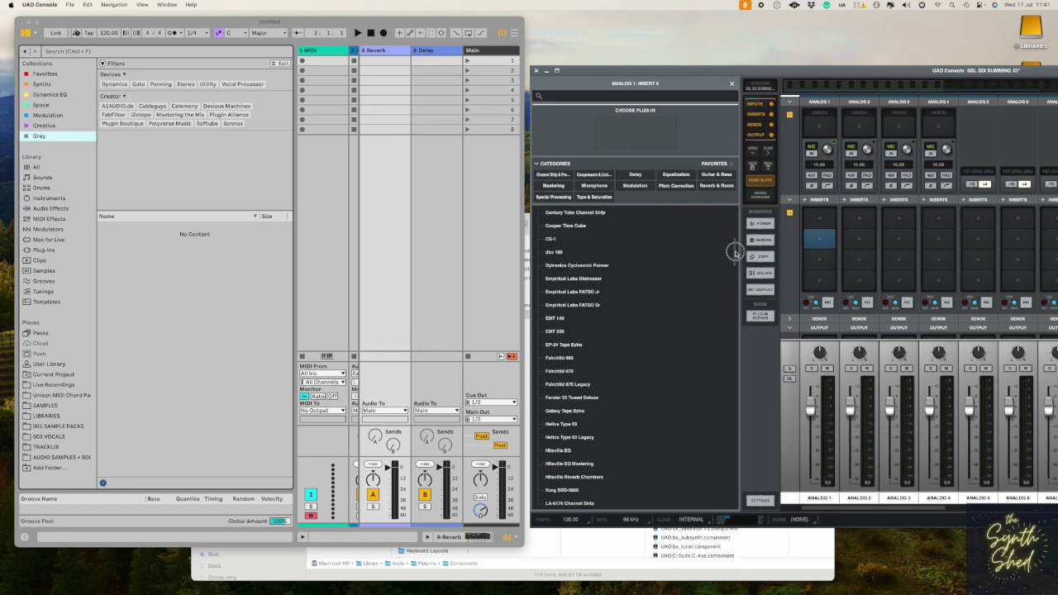
left_click_drag(734, 252, 736, 216)
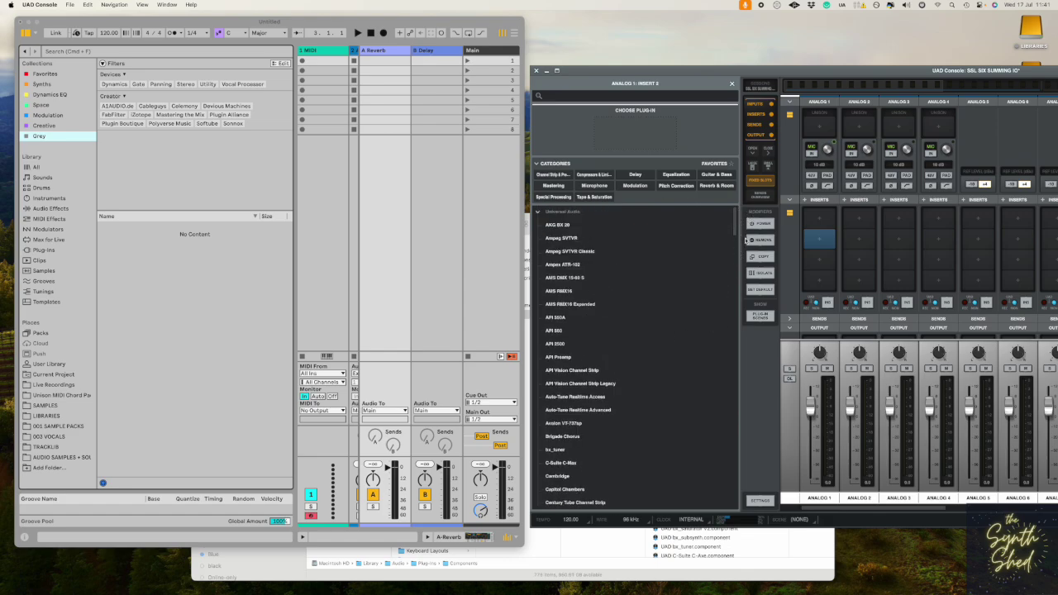
mouse_move(734, 227)
left_mouse_down()
mouse_move(735, 240)
mouse_move(737, 216)
left_mouse_up()
Switch to Ableton Live and look through every browser collection from Favorites to Grey.
left_click(403, 23)
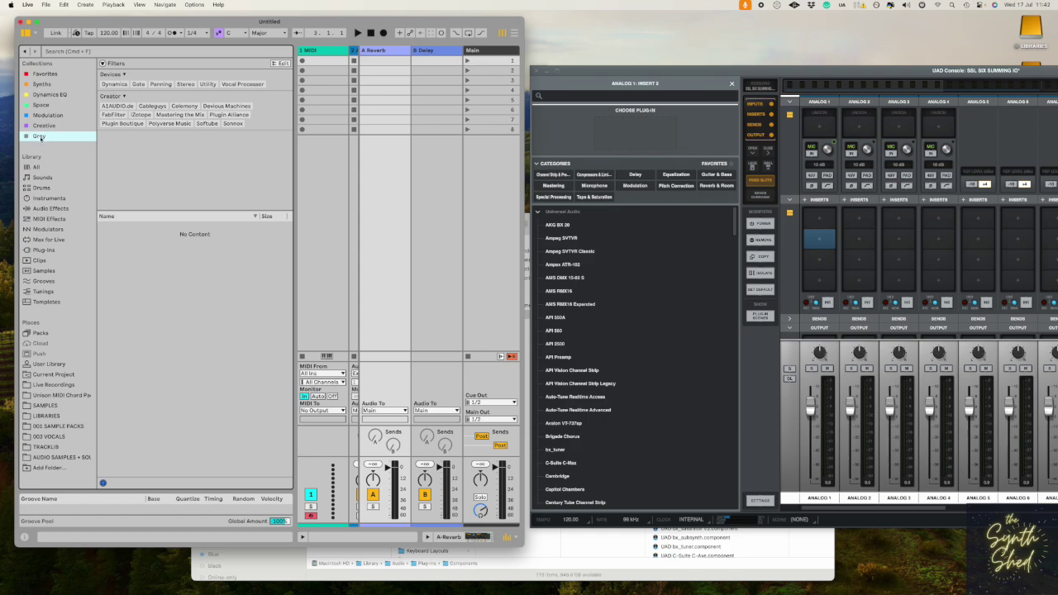
left_click(36, 74)
left_click(41, 84)
left_click(48, 94)
left_click(41, 105)
left_click(48, 115)
left_click(46, 126)
left_click(49, 136)
Rename the Grey collection as "UAD-2 (owned)".
right_click(35, 138)
left_click(51, 144)
key("Return")
key("super+r")
type("UAD")
key("Return")
View the Favorites, Dynamics EQ, Space and UAD-2 (owned) collections in turn.
left_click(45, 73)
left_click(48, 94)
left_click(41, 105)
left_click(53, 136)
Filter the Plug-Ins library by AUv2 format and creator Universal Audio, collapsing the Devices and Function filter groups.
left_click(59, 250)
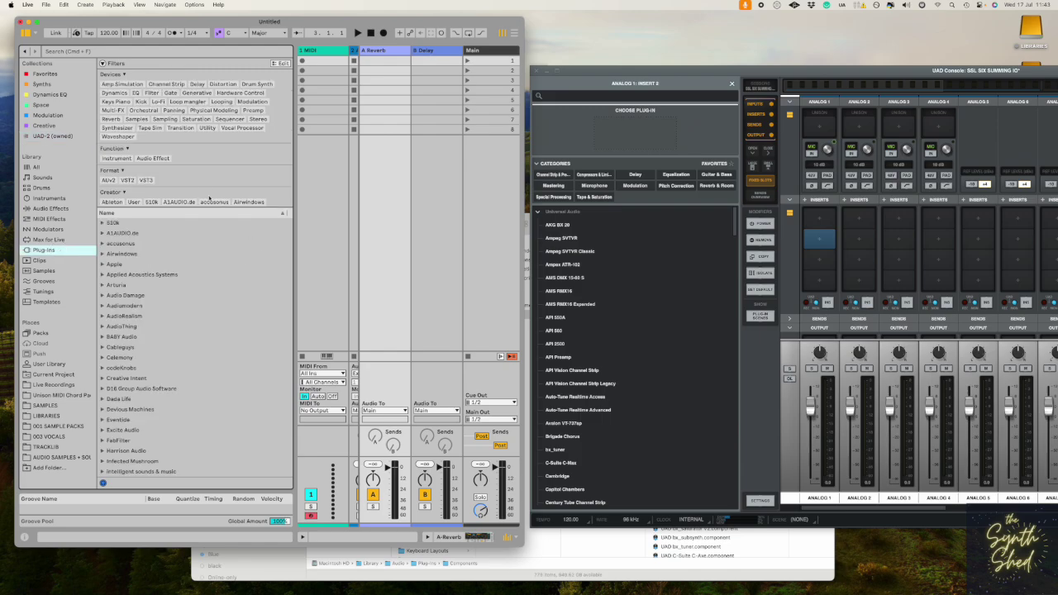
scroll(155, 187, "down", 1)
scroll(114, 168, "up", 1)
left_click(125, 75)
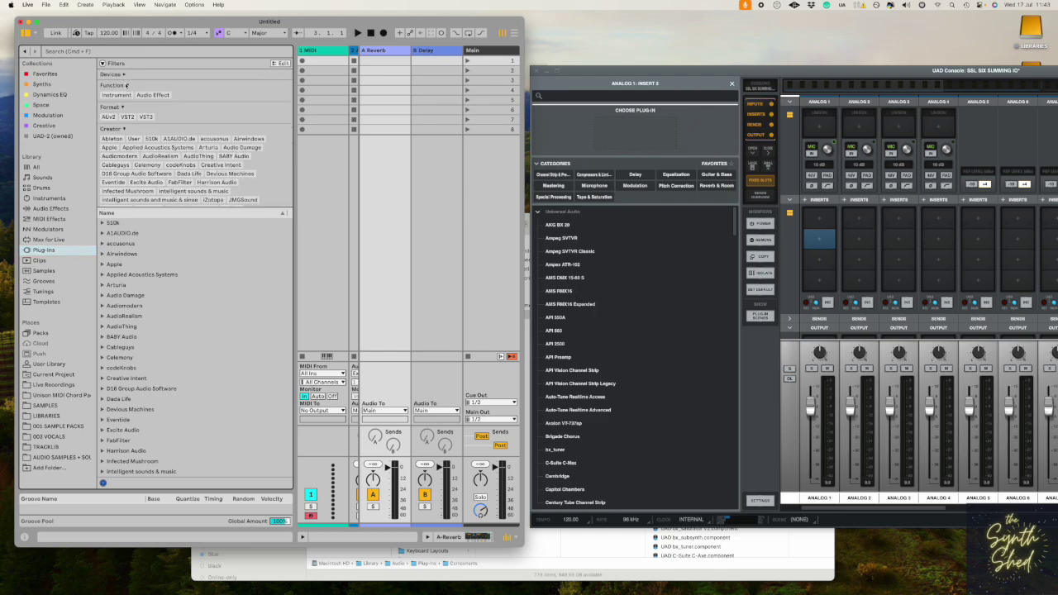
left_click(126, 85)
left_click(107, 106)
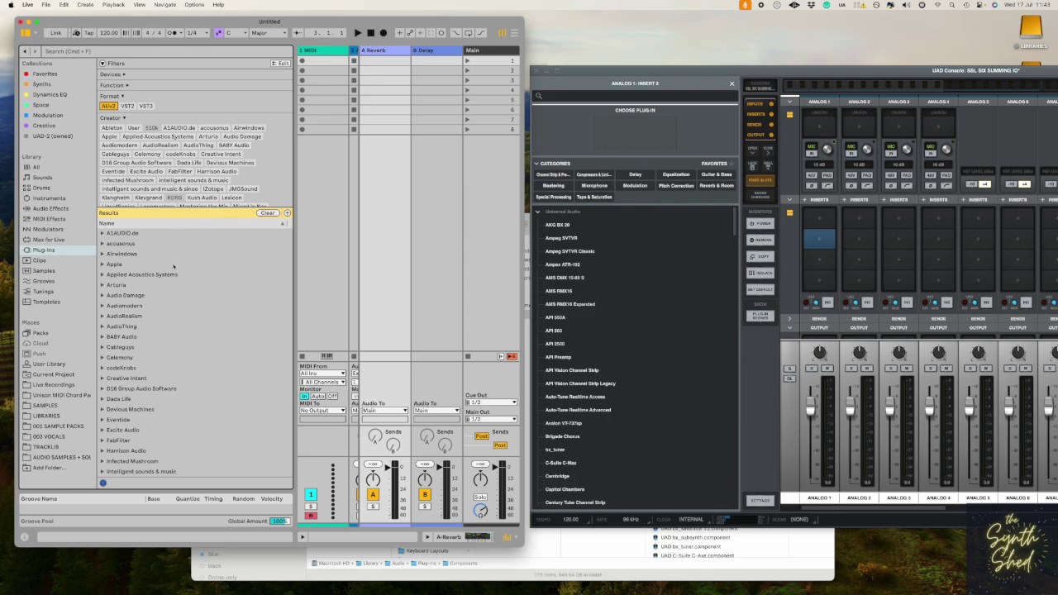
scroll(156, 187, "down", 5)
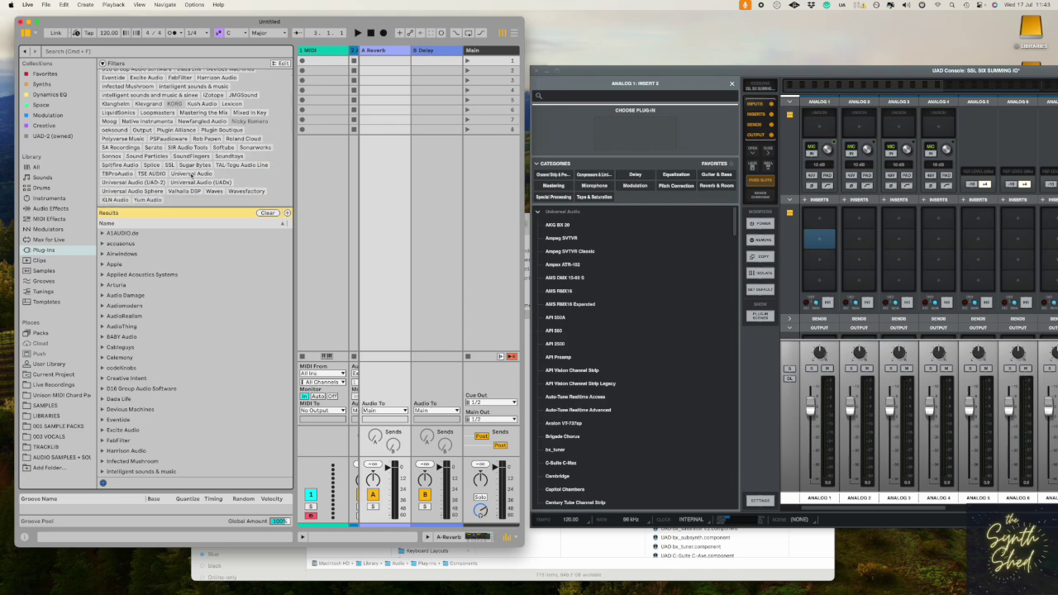
left_click(191, 174)
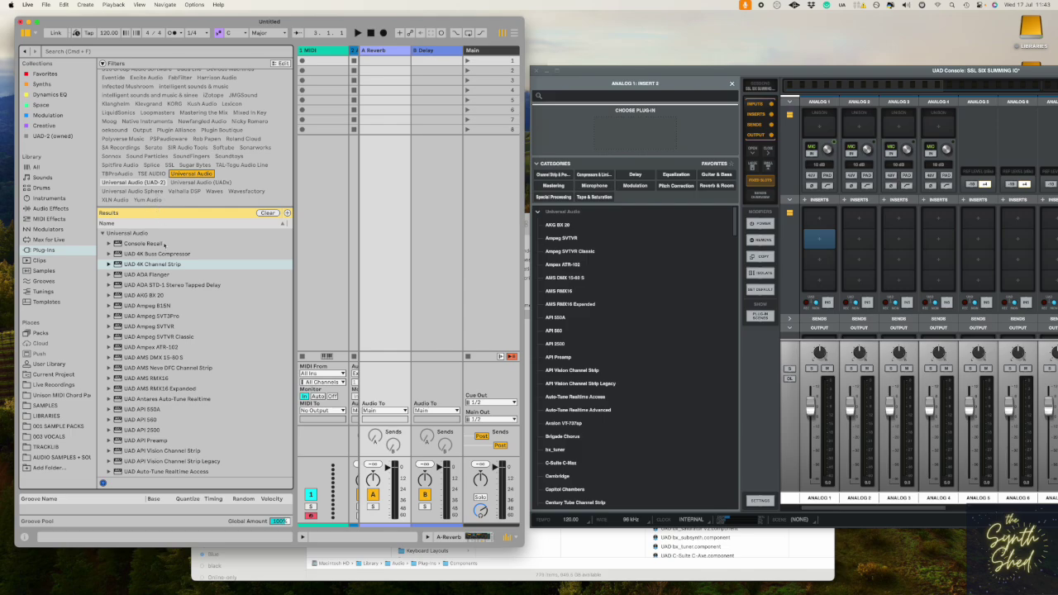
Compare the filtered Universal Audio plug-ins in Live with the plug-in list in UAD Console.
scroll(176, 290, "down", 10)
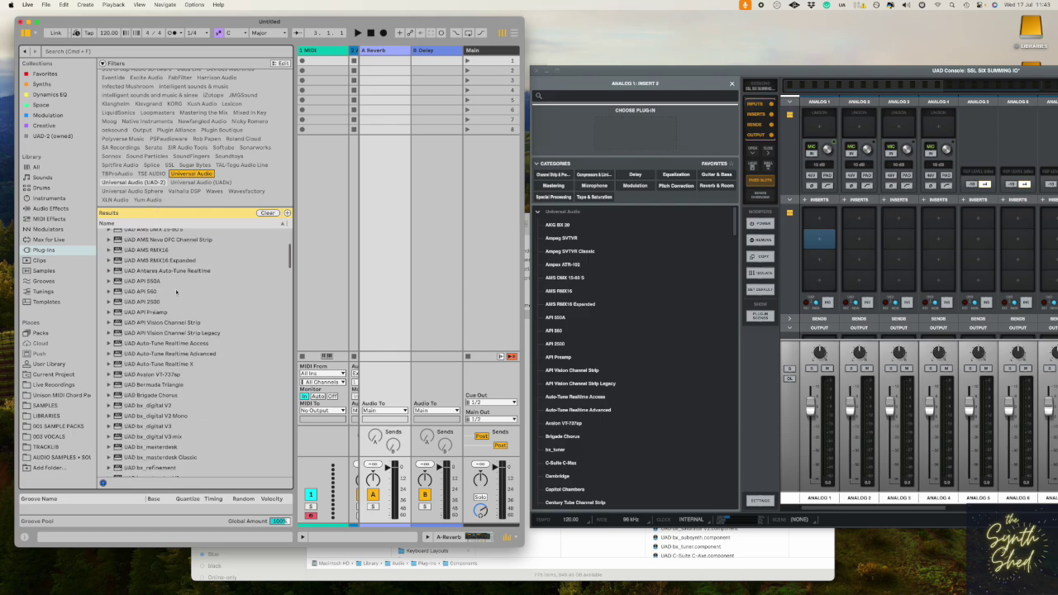
scroll(176, 291, "up", 10)
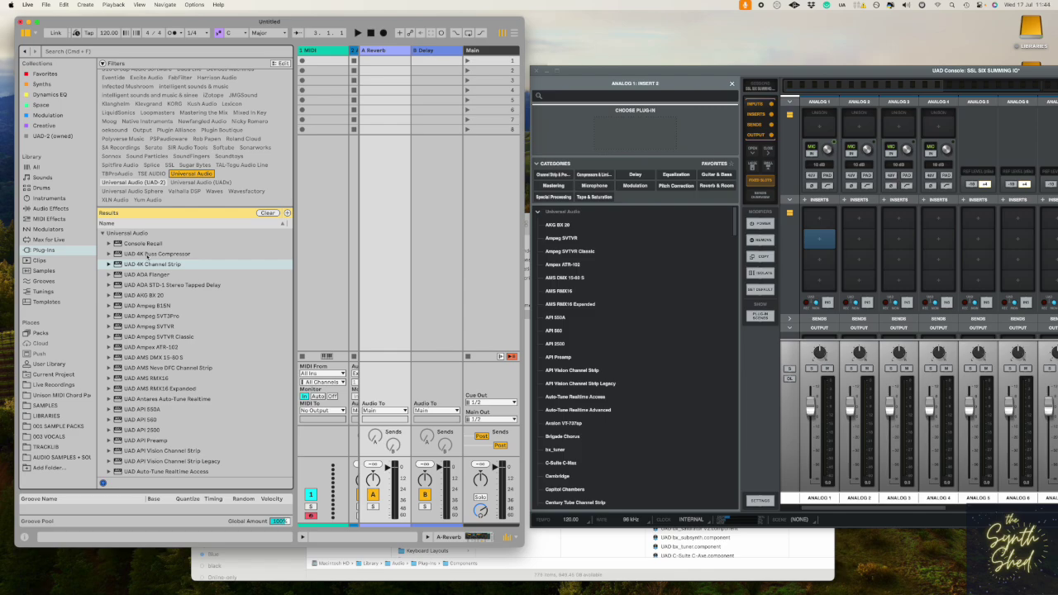
left_click(147, 254)
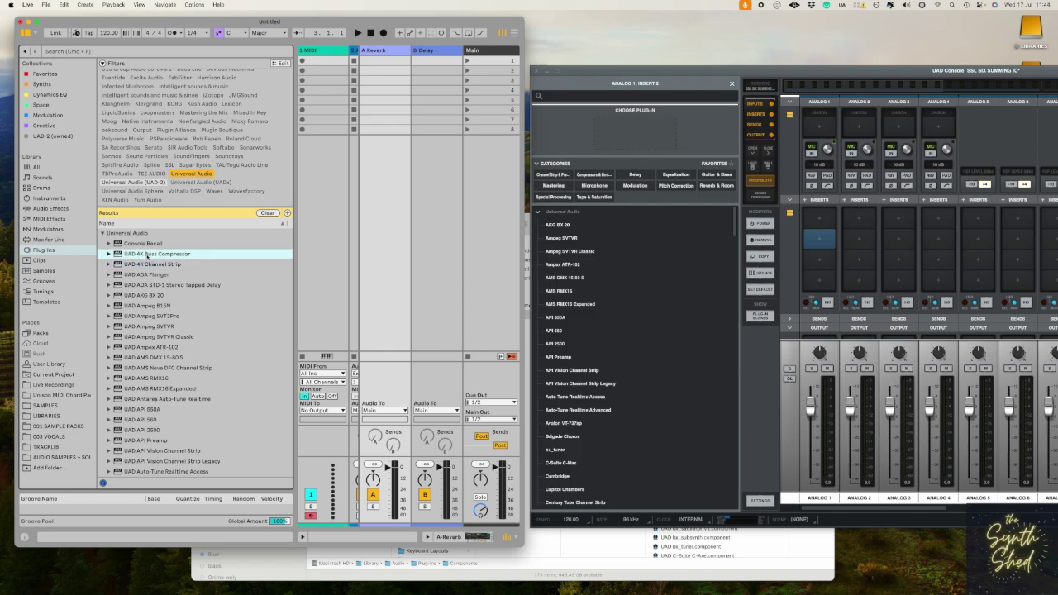
left_click(735, 233)
scroll(734, 207, "down", 1)
mouse_move(734, 220)
left_mouse_down()
mouse_move(733, 343)
mouse_move(735, 207)
left_mouse_up()
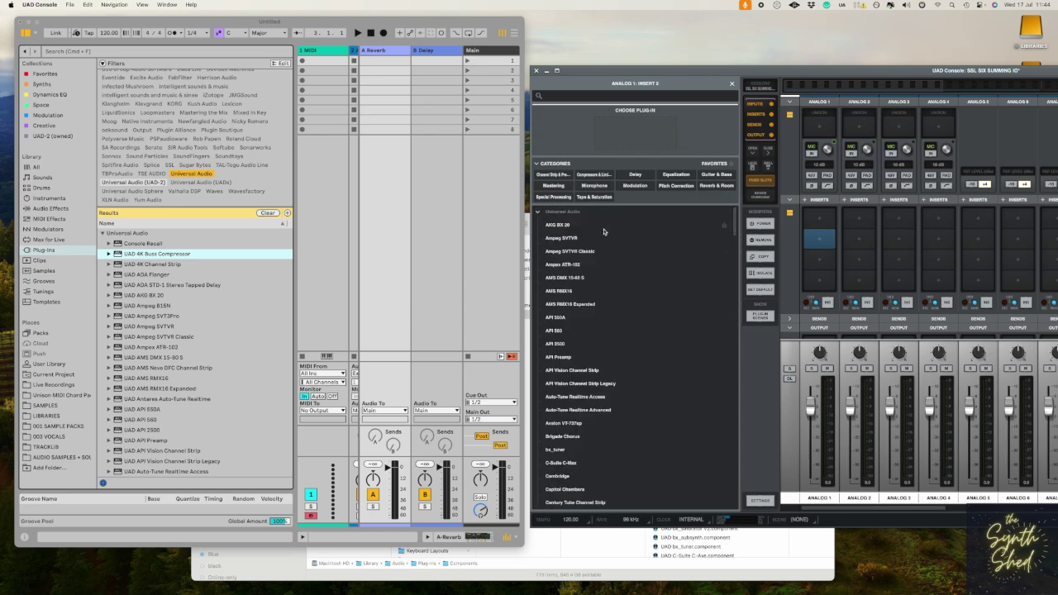
left_click(537, 213)
left_click(537, 213)
Widen the browser pane in Ableton Live.
left_click(292, 245)
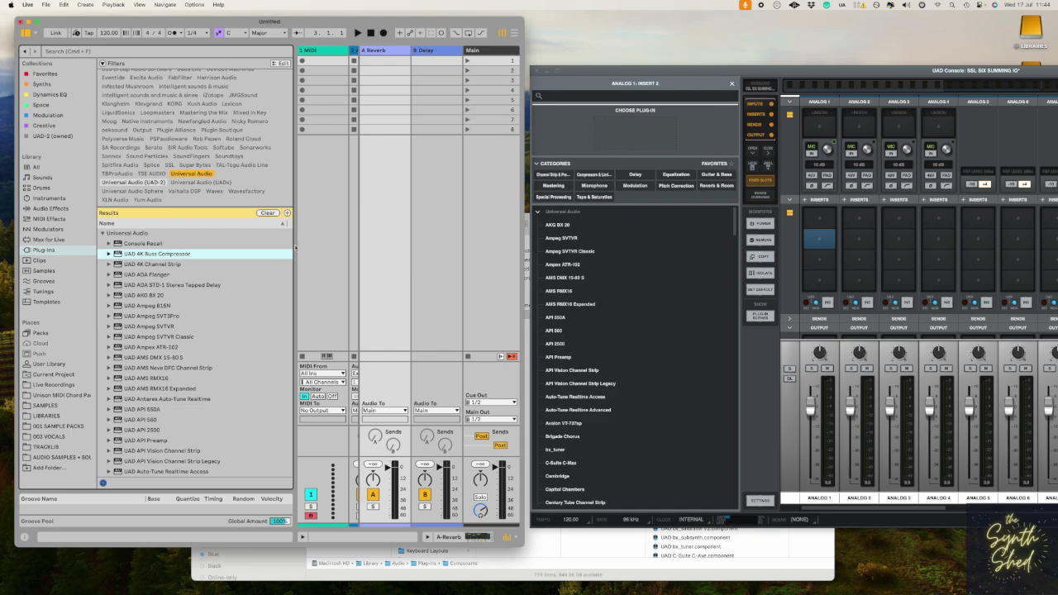
left_click_drag(294, 244, 335, 249)
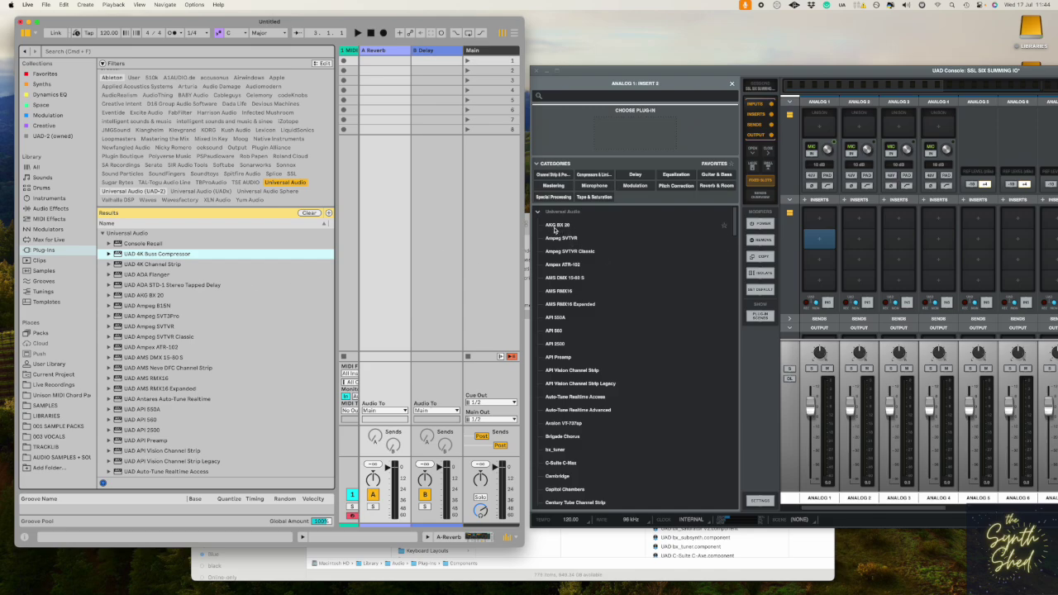
Assign AKG BX 20, Ampeg SVTVR, ATR-102, DMX 15-80 S, RMX16 Expanded, API 550A/560/2500, Vision Channel Strip, Auto-Tune Realtime Advanced and Avalon VT-737sp to UAD-2 (owned).
left_click(132, 294)
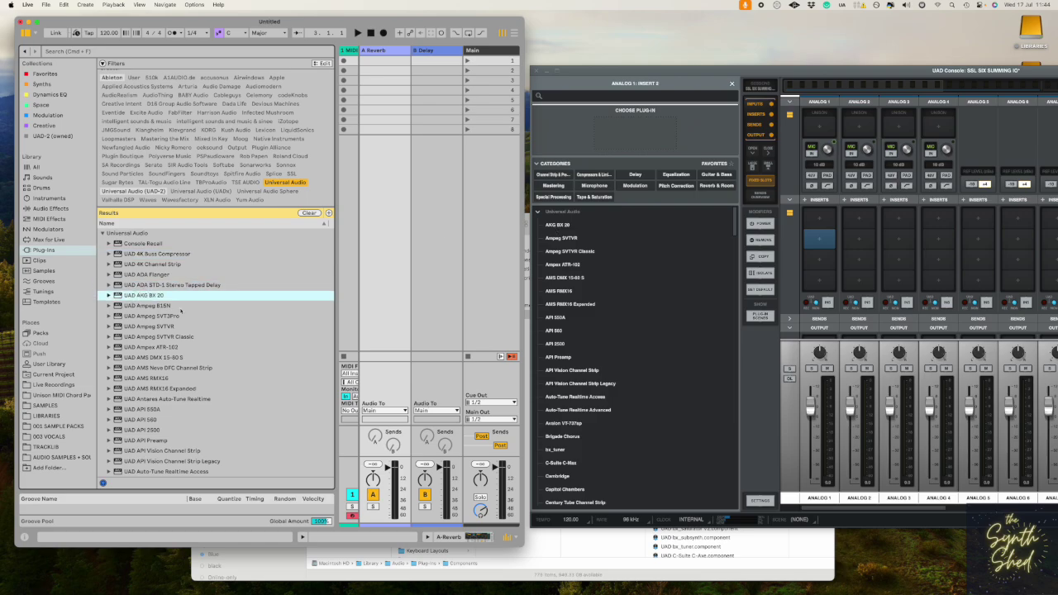
left_click(175, 327, "super")
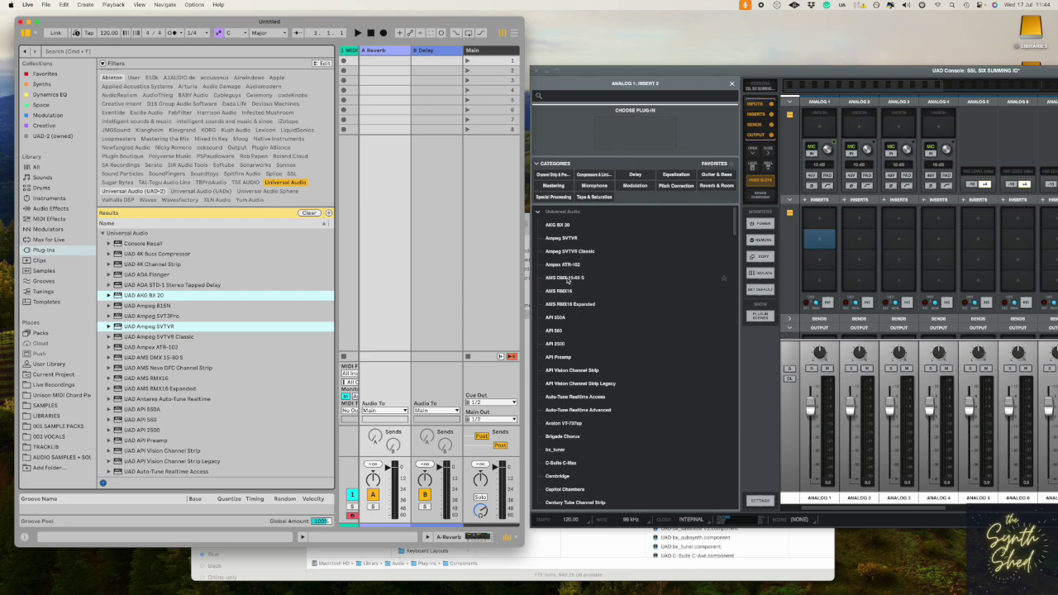
left_click(185, 348, "super")
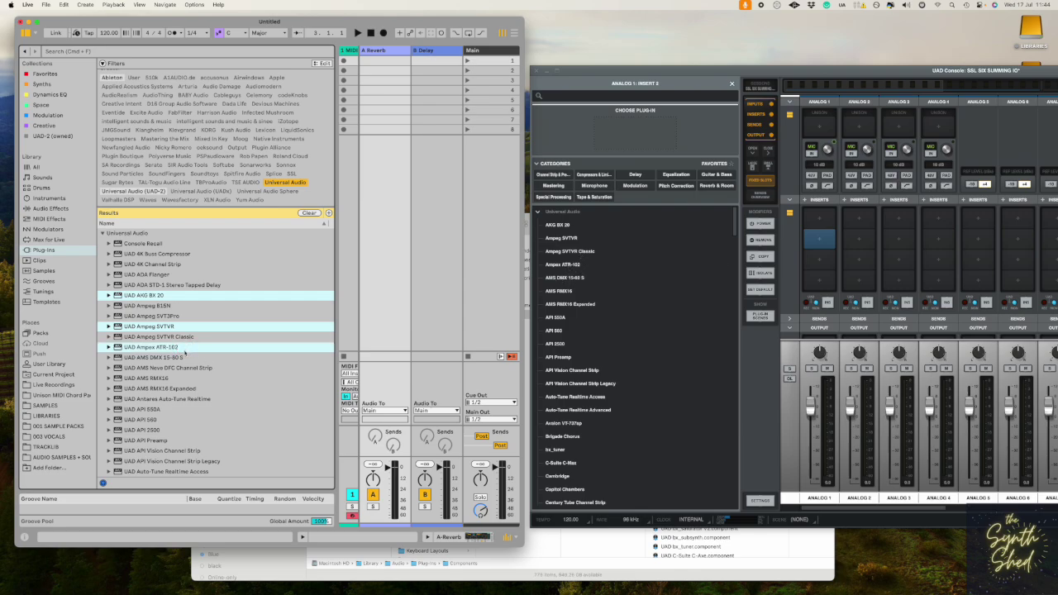
left_click(184, 358, "super")
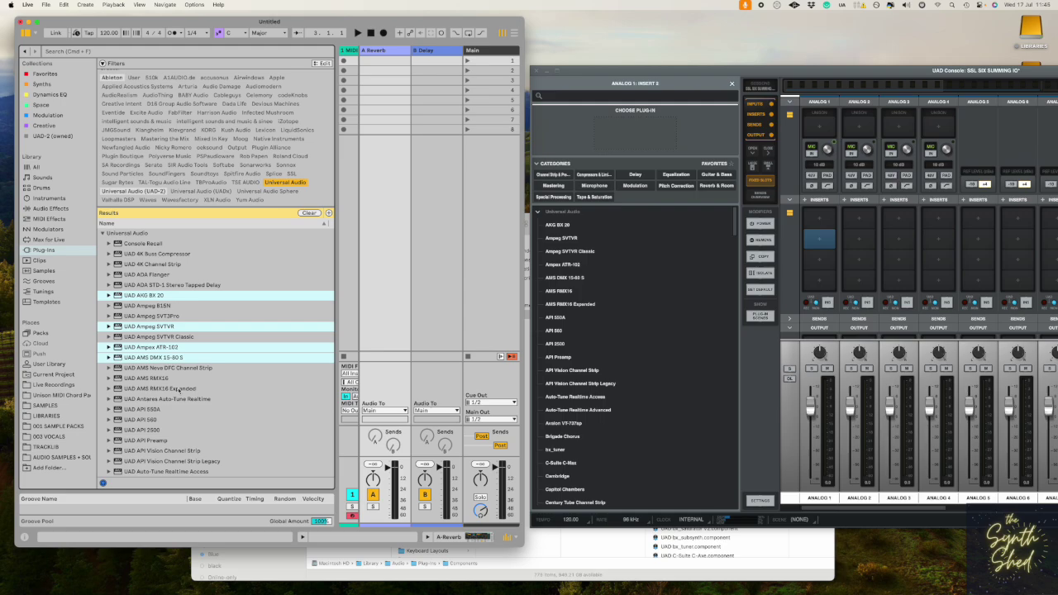
left_click(176, 388, "super")
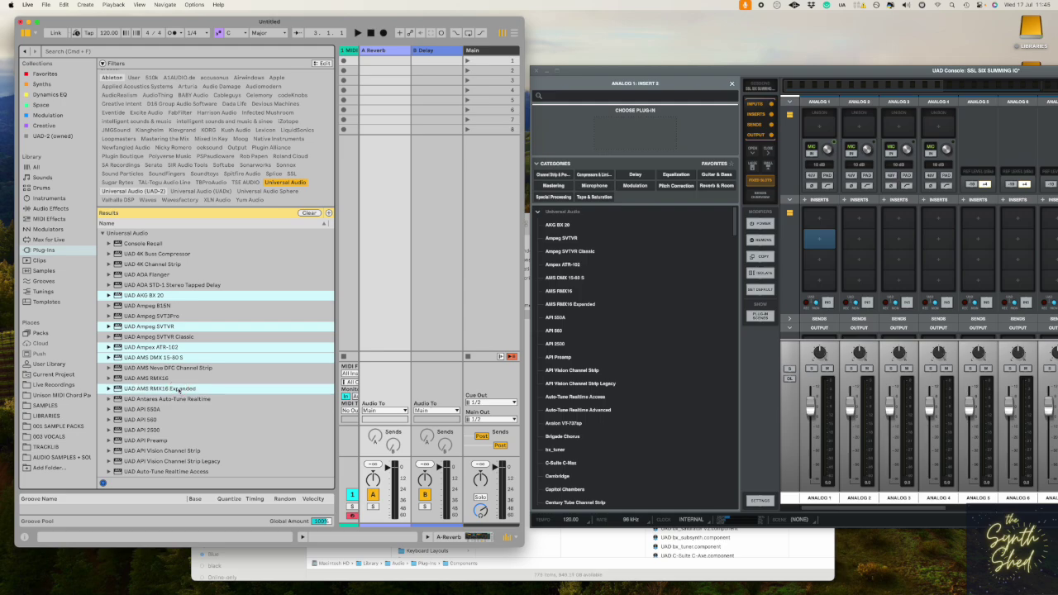
scroll(178, 390, "down", 2)
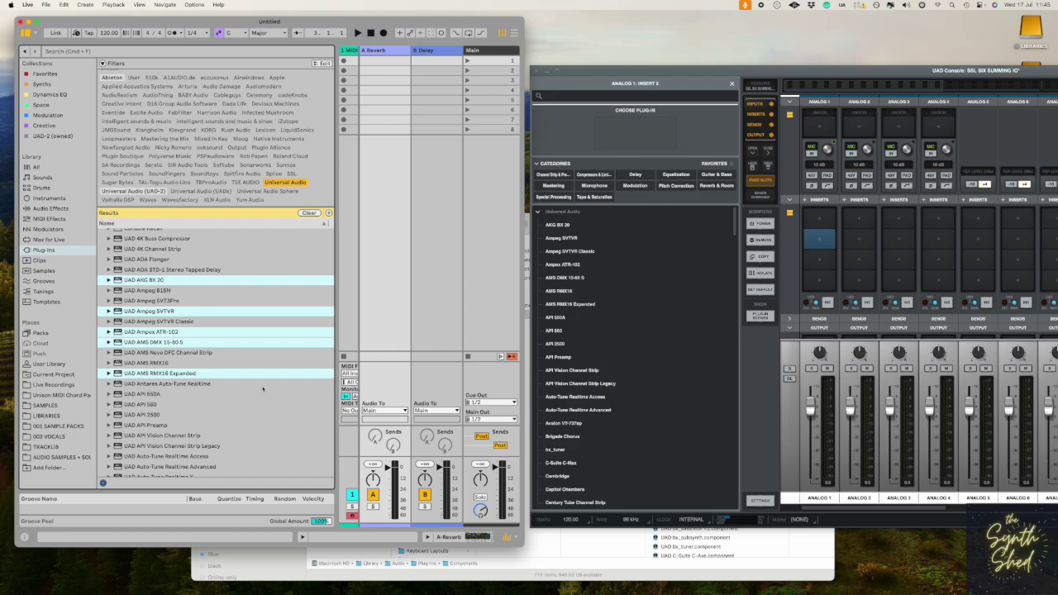
scroll(248, 397, "down", 2)
left_click(166, 412, "super")
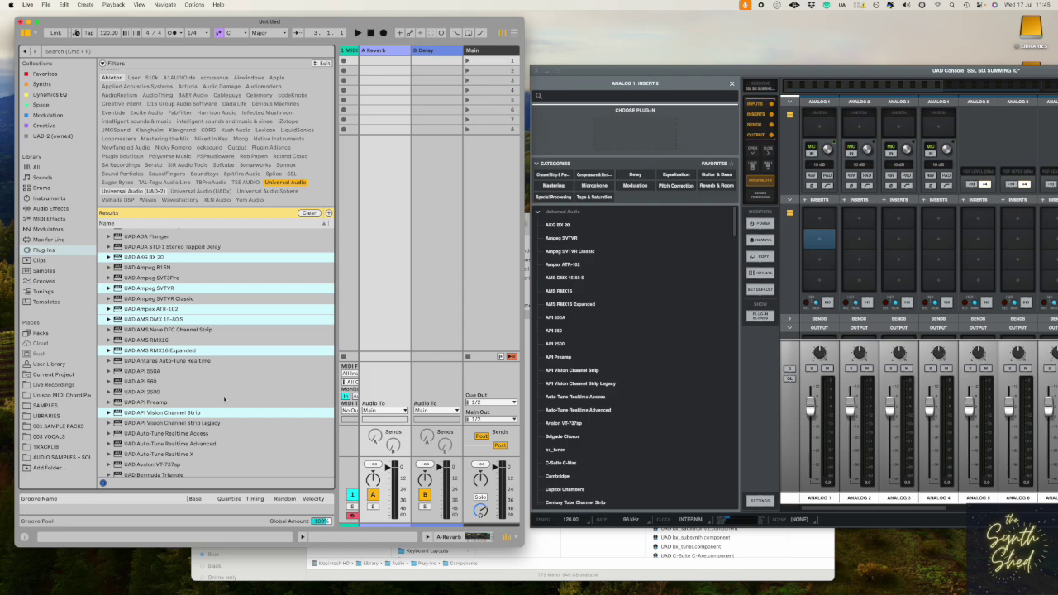
left_click(161, 371, "super")
left_click(160, 382, "super")
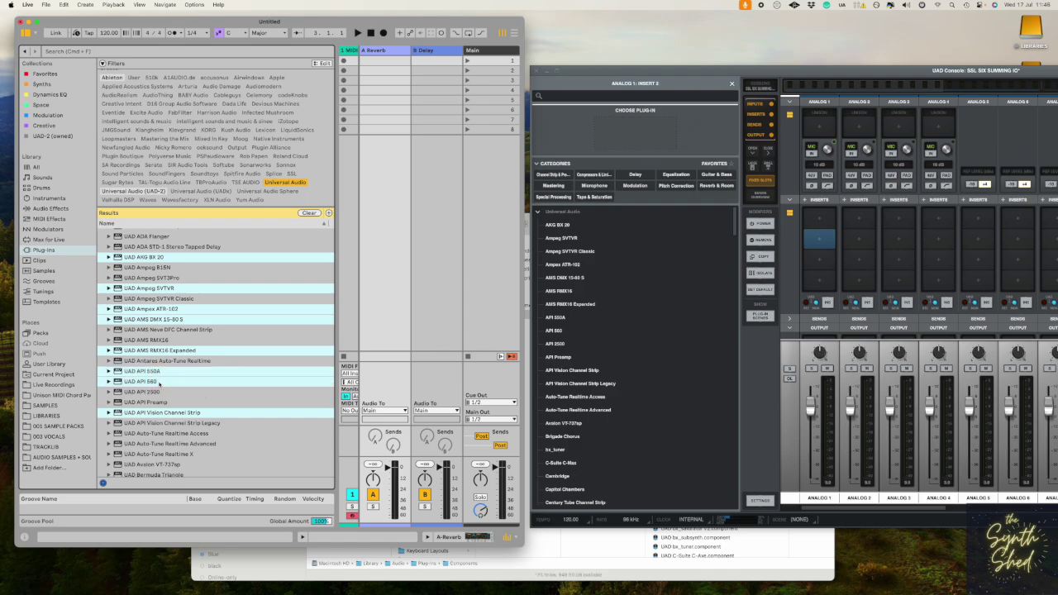
left_click(160, 392, "super")
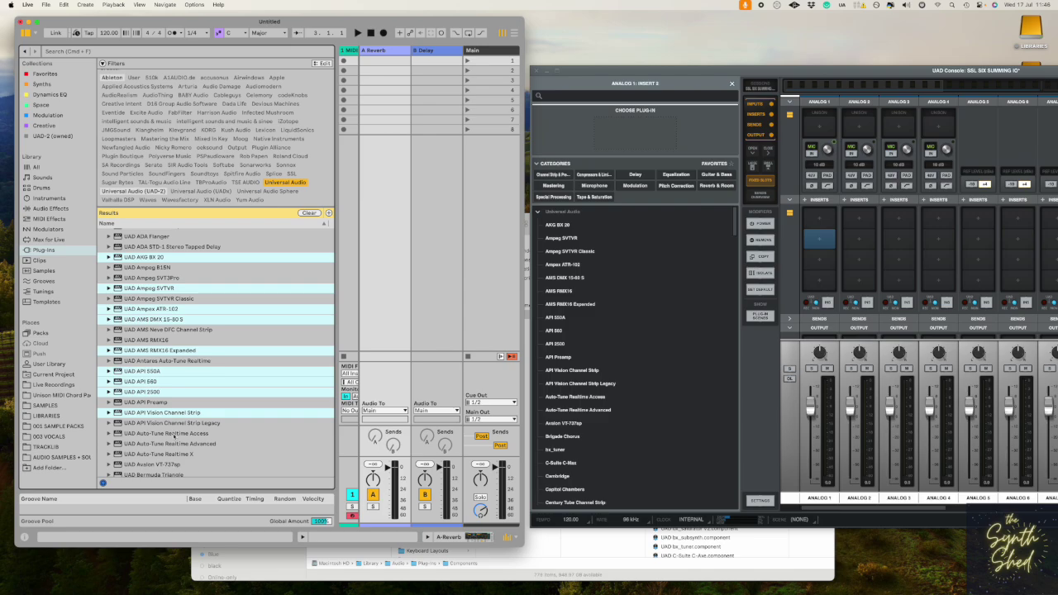
left_click(175, 445, "super")
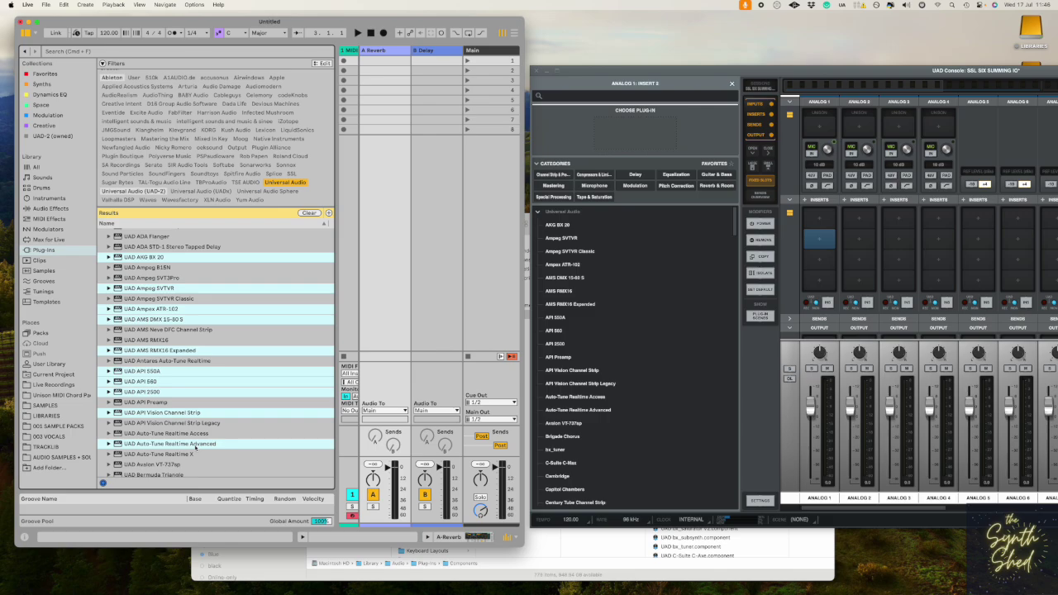
scroll(190, 455, "down", 1)
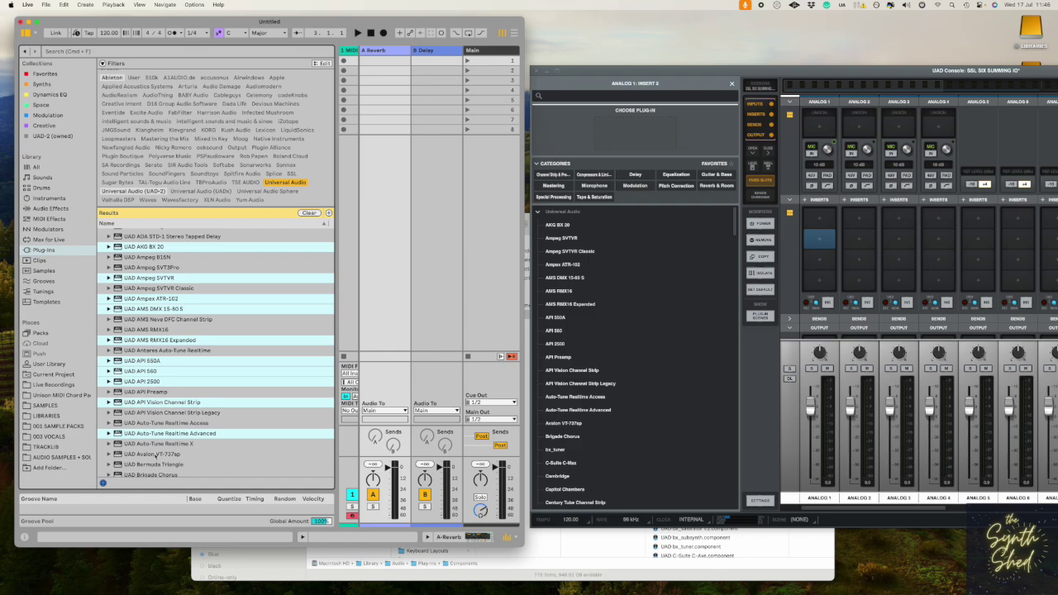
left_click(155, 454, "super")
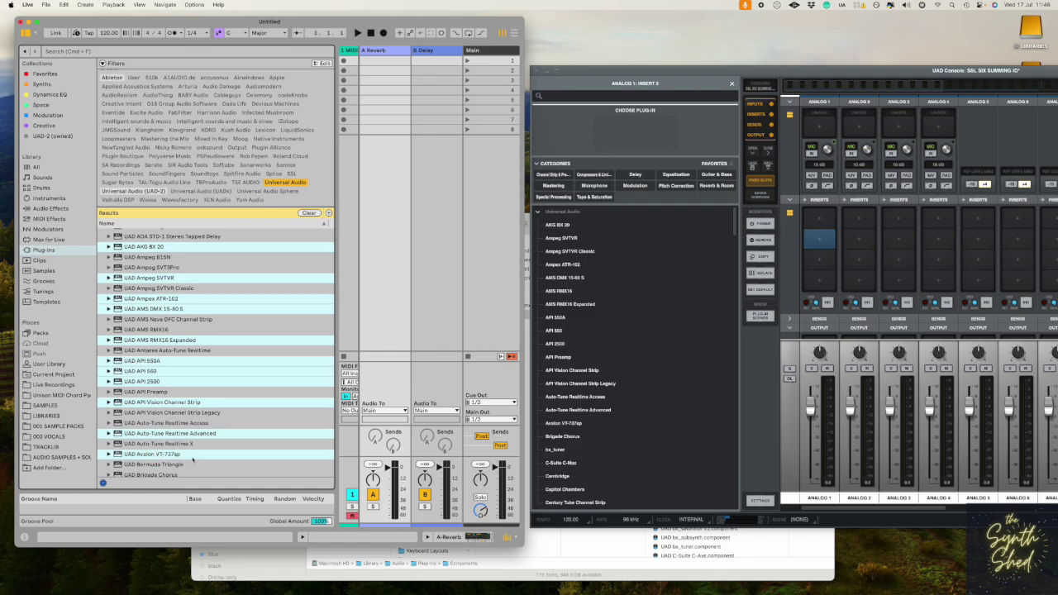
right_click(163, 248)
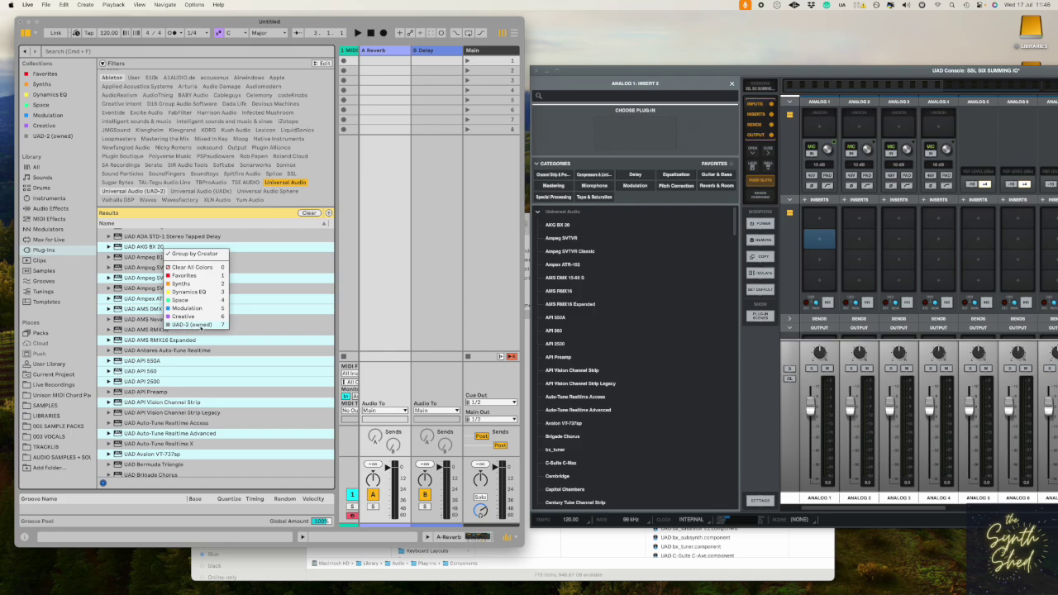
left_click(195, 325)
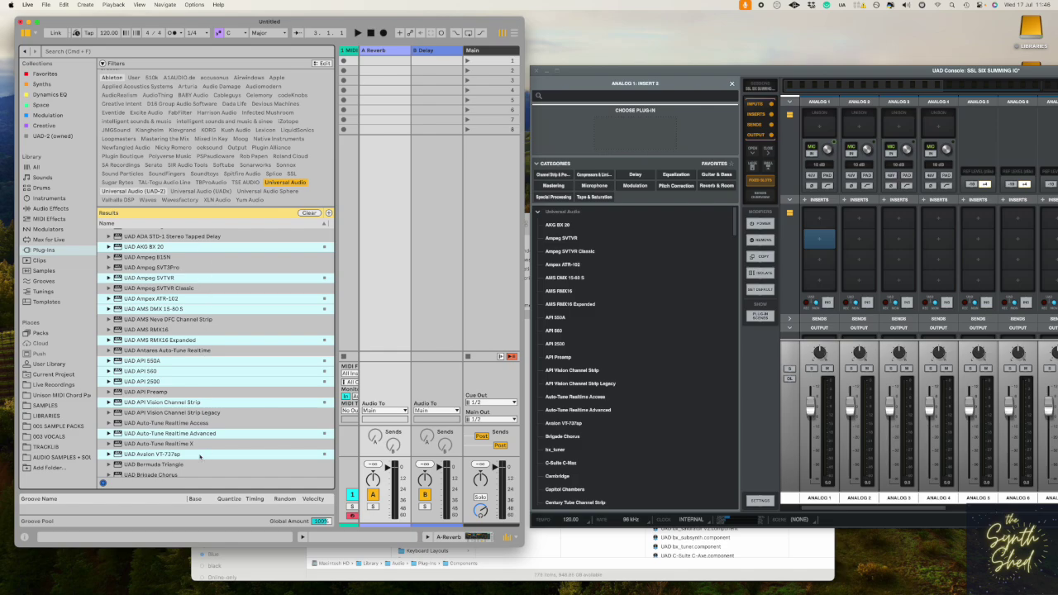
Clear the AUv2 and Universal Audio filters from the browser results.
left_click(309, 213)
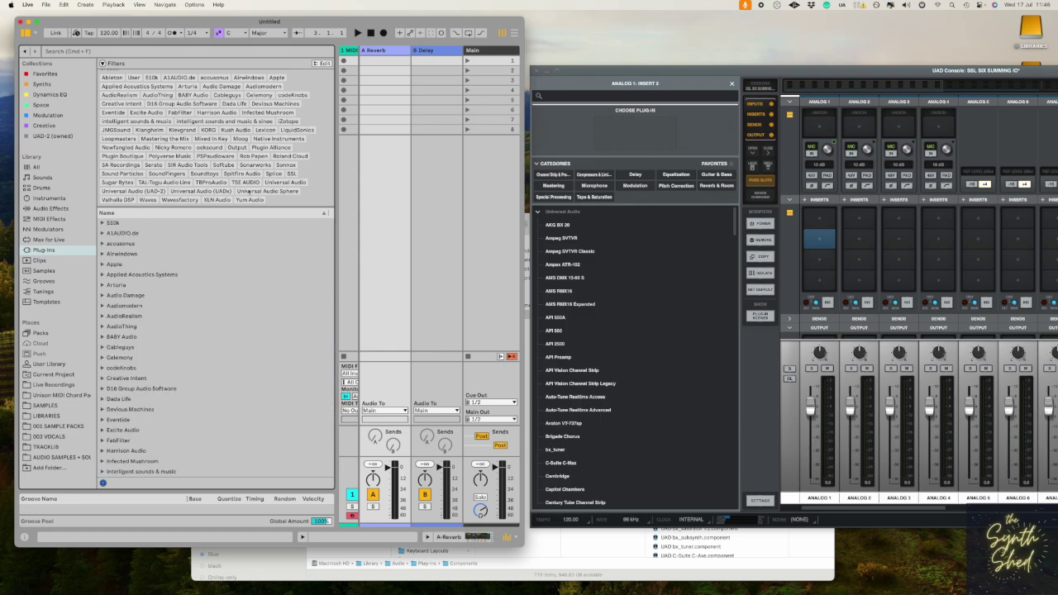
Open the UAD-2 (owned) collection and filter it by the creator Universal Audio.
left_click(53, 136)
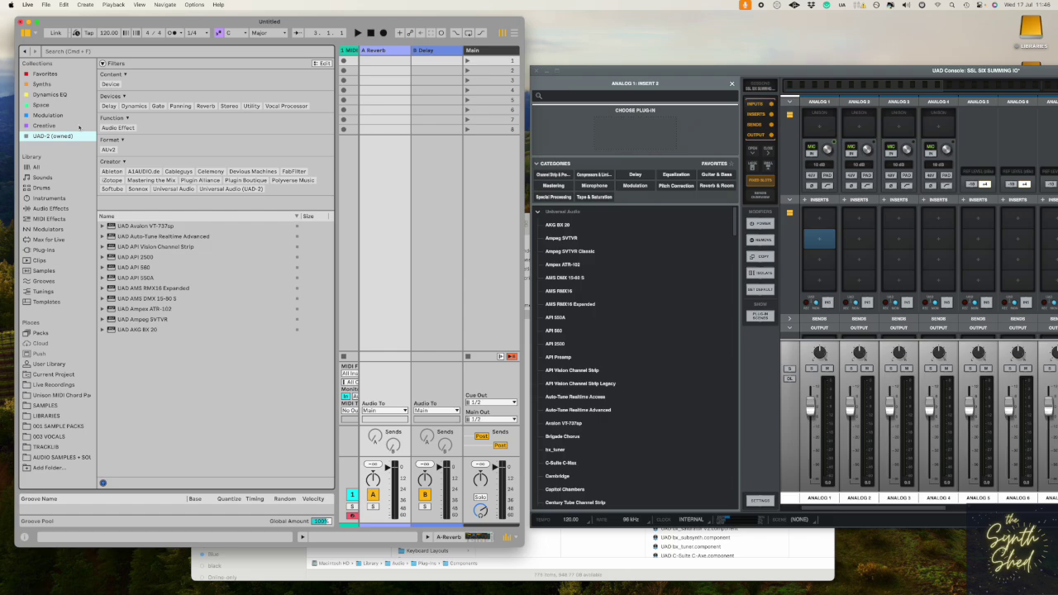
left_click(184, 190)
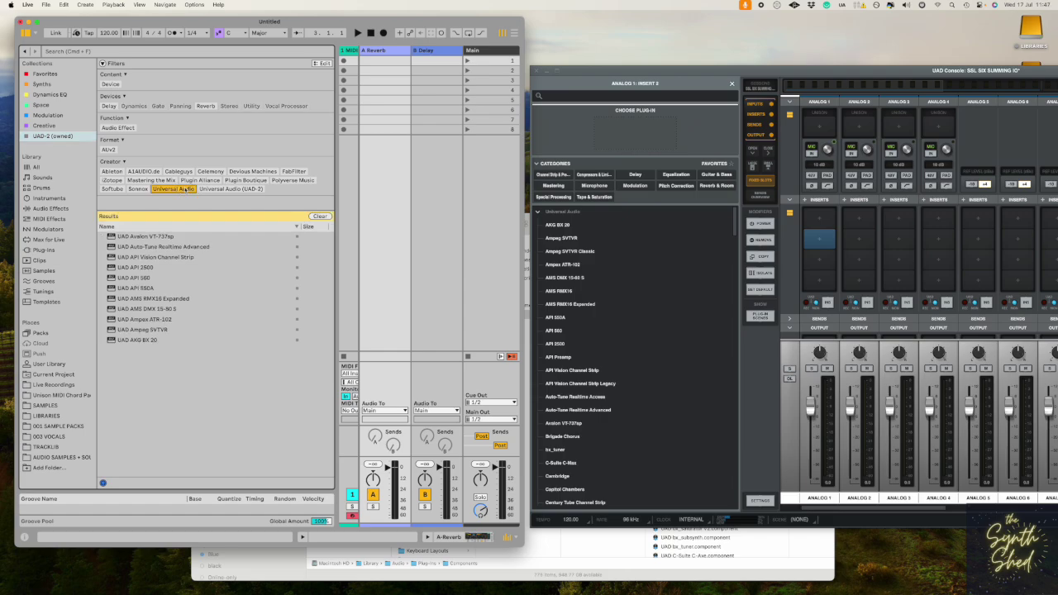
left_click(71, 137)
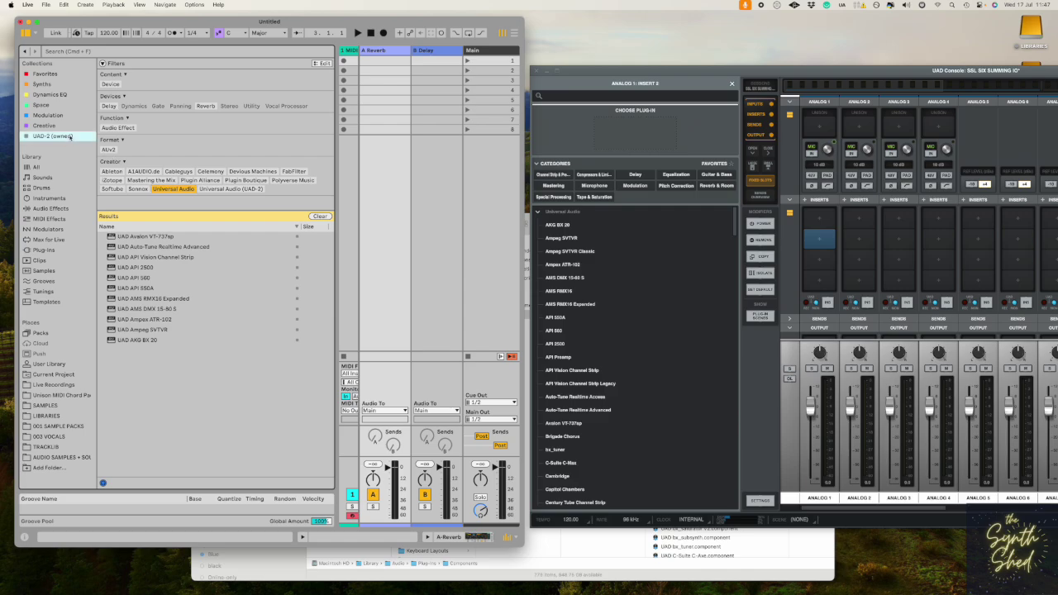
Filter Plug-Ins by the creator Universal Audio and check which entries carry the UAD-2 (owned) collection marker.
left_click(51, 250)
scroll(162, 132, "down", 3)
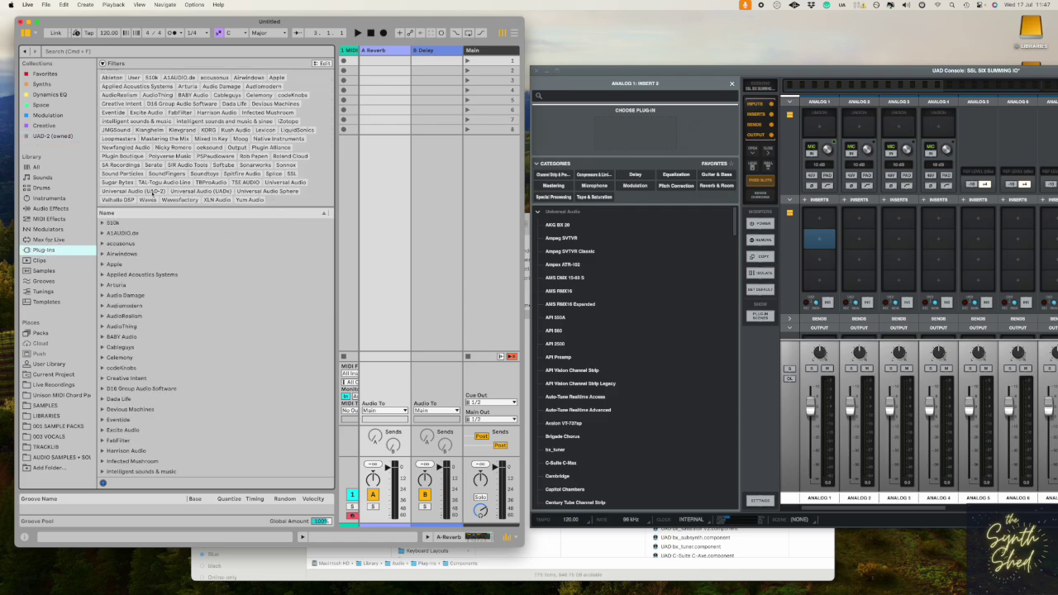
left_click(283, 182)
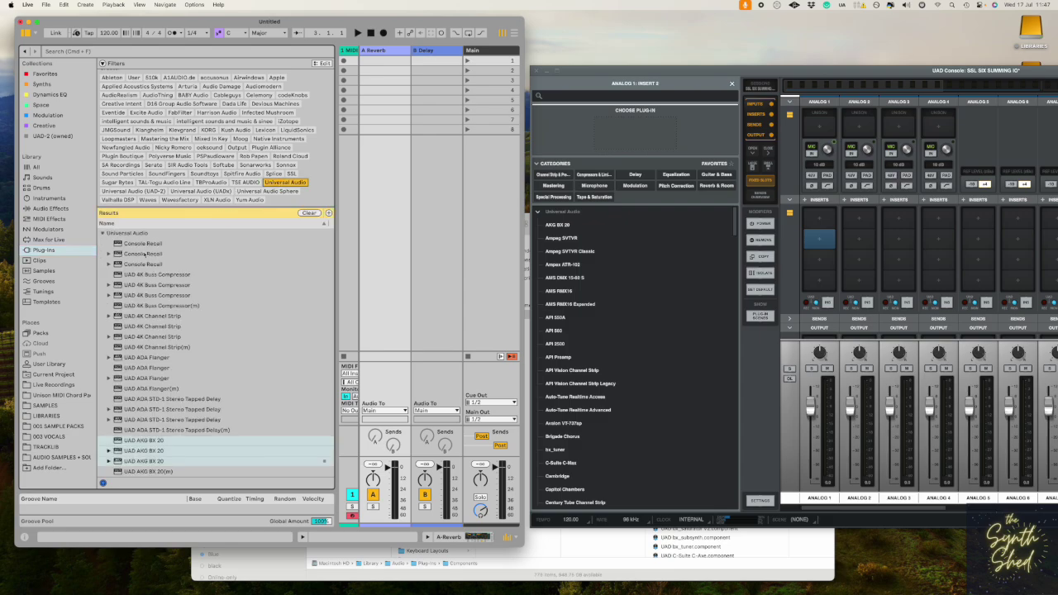
left_click(165, 358)
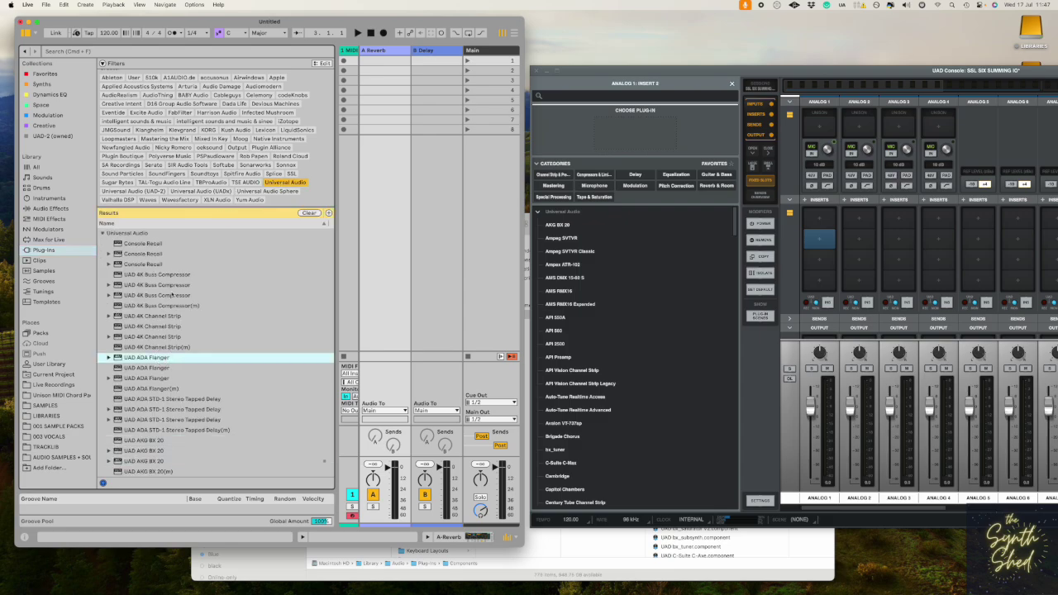
scroll(176, 374, "down", 5)
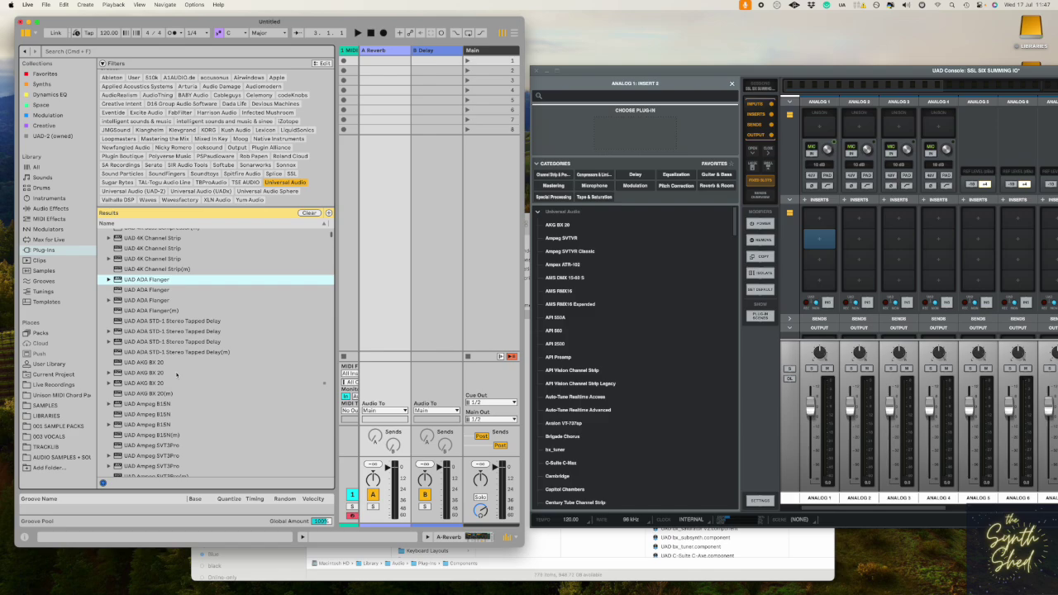
scroll(177, 374, "down", 1)
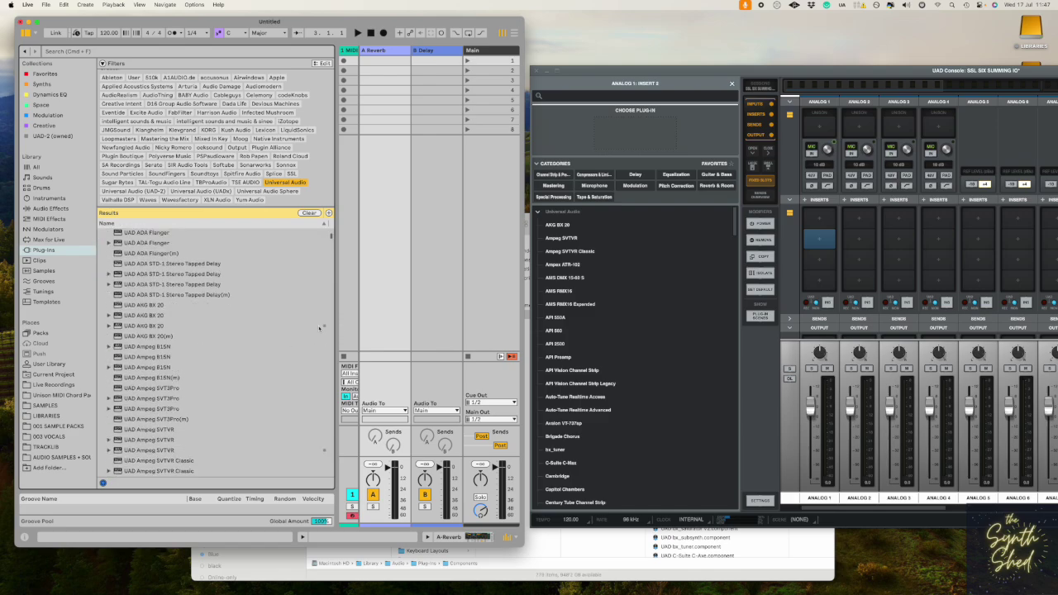
left_click(242, 450)
Load UAD Avalon VT-737sp from the UAD-2 (owned) collection onto the A Reverb return track.
left_click(53, 136)
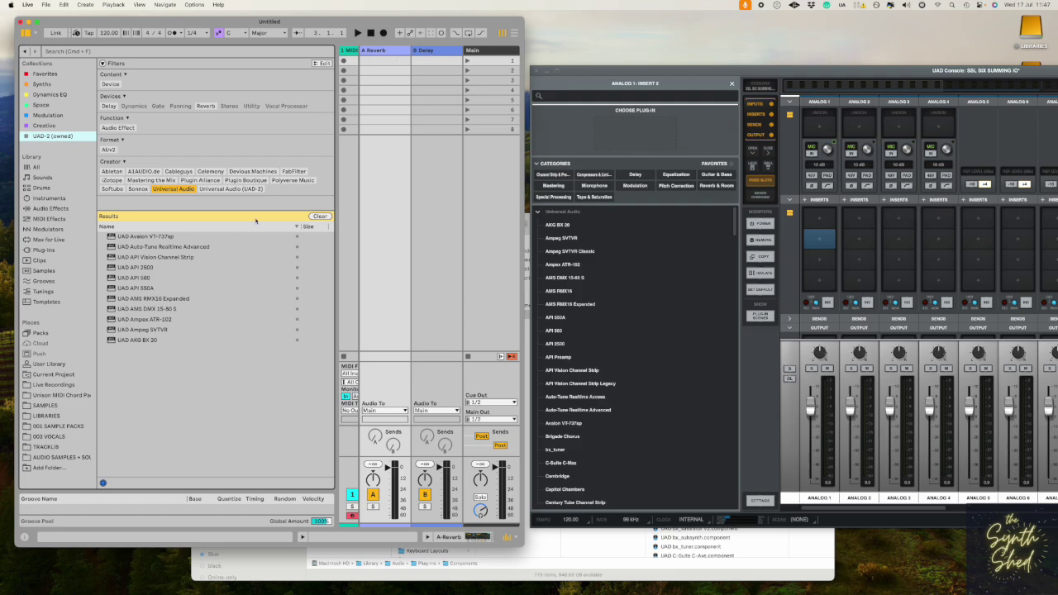
left_click(215, 237)
double_click(215, 237)
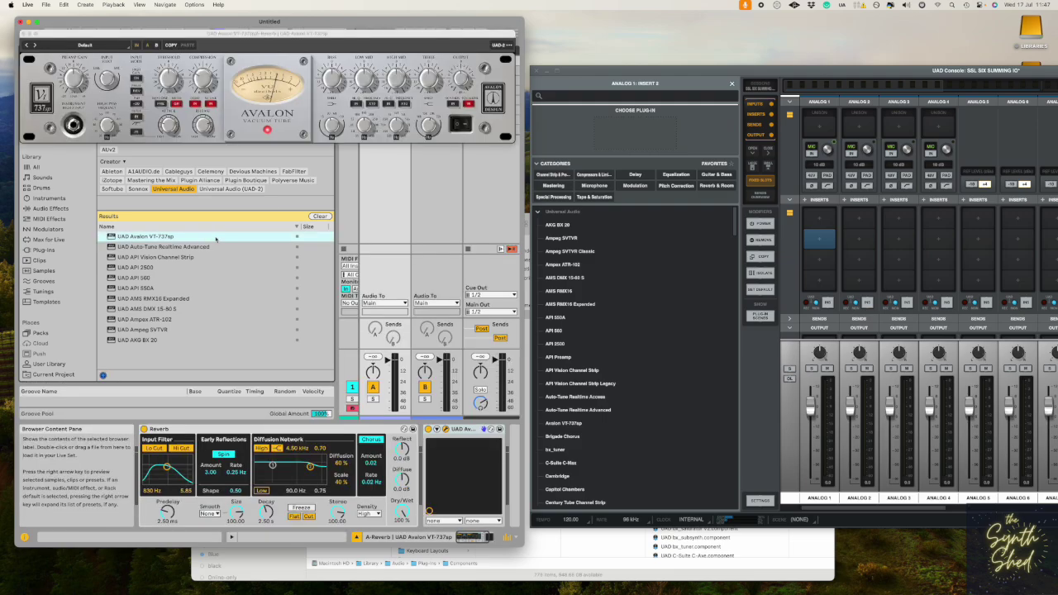
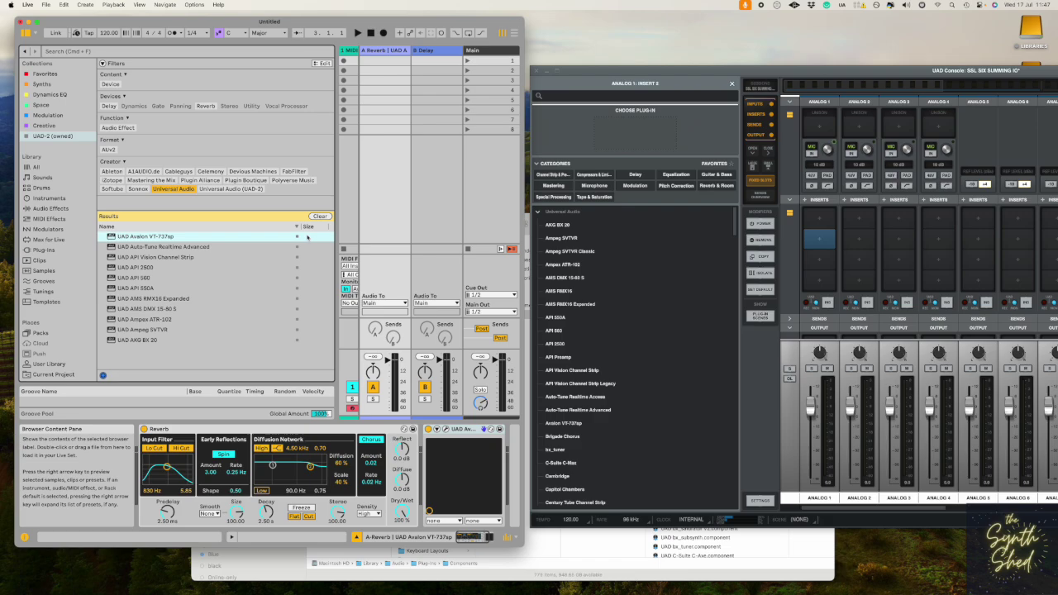
Return to Plug-Ins, enlarge the filter area and sidebar, and remove the Universal Audio creator filter.
left_click(43, 249)
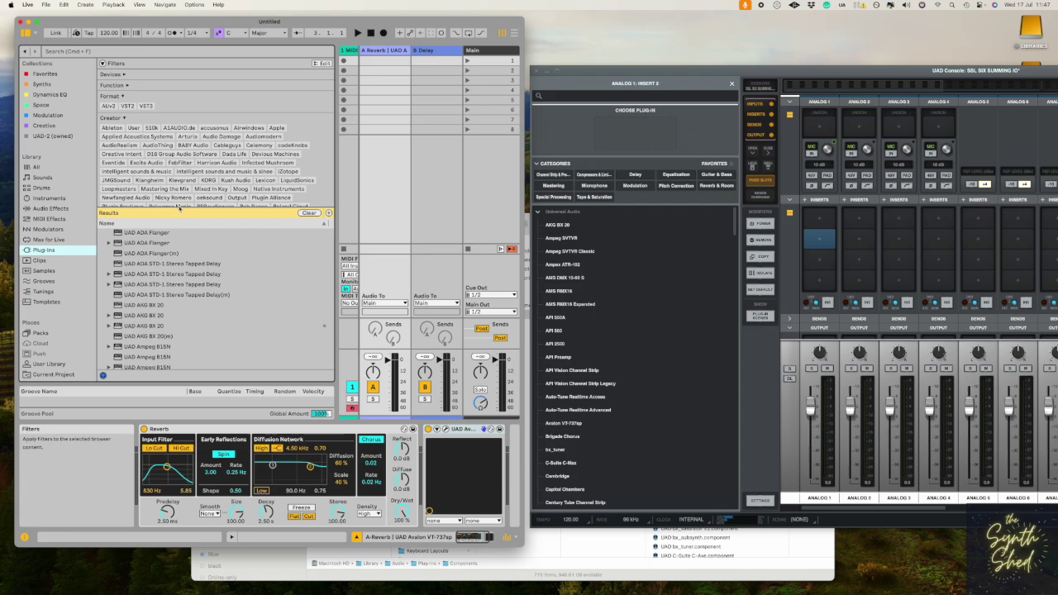
left_click_drag(181, 210, 181, 269)
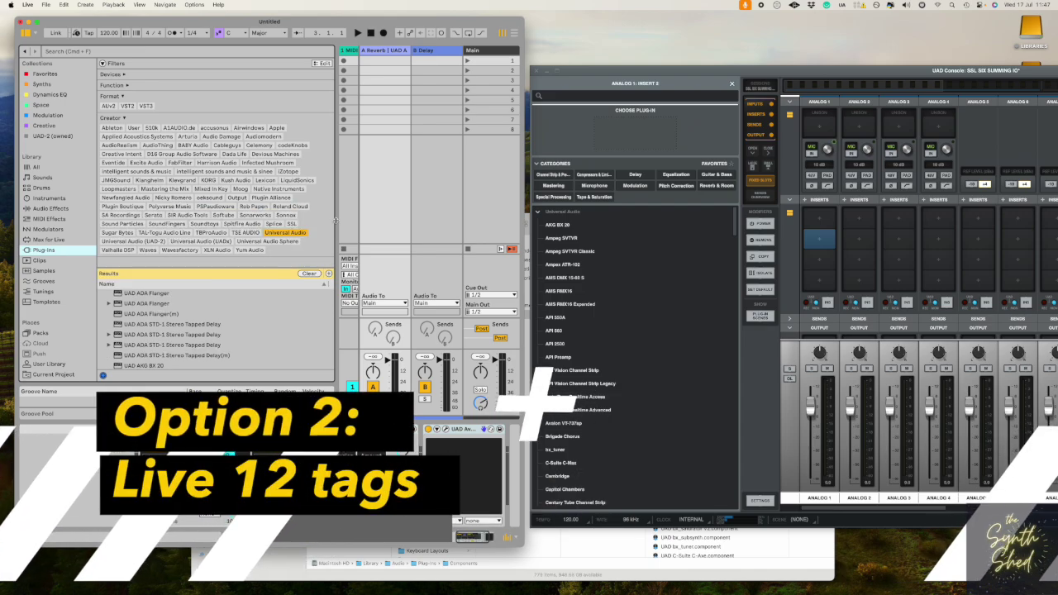
left_click(284, 233)
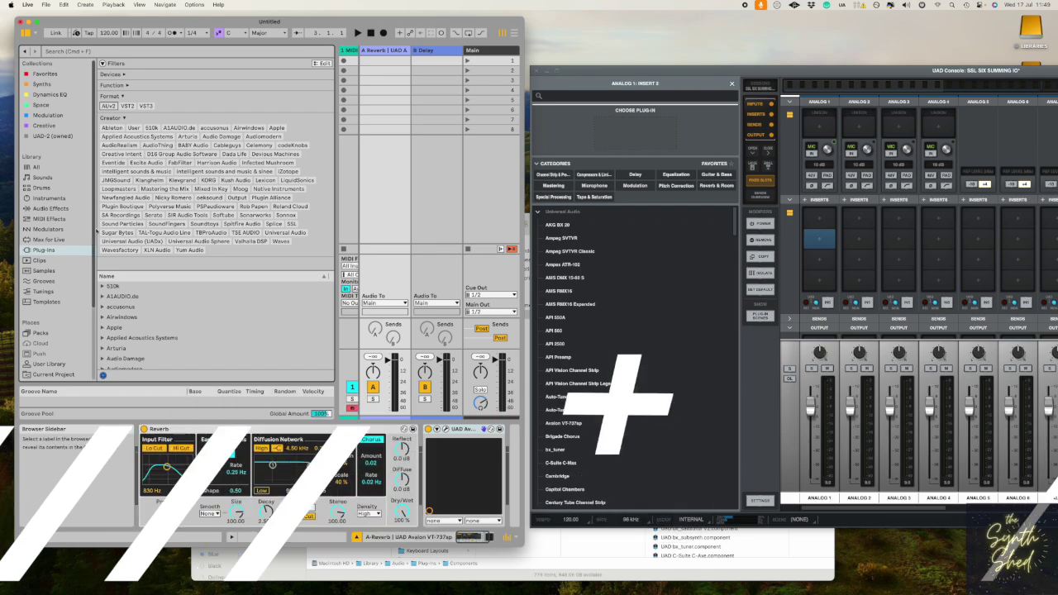
mouse_move(97, 221)
left_mouse_down()
mouse_move(138, 221)
mouse_move(99, 240)
left_mouse_up()
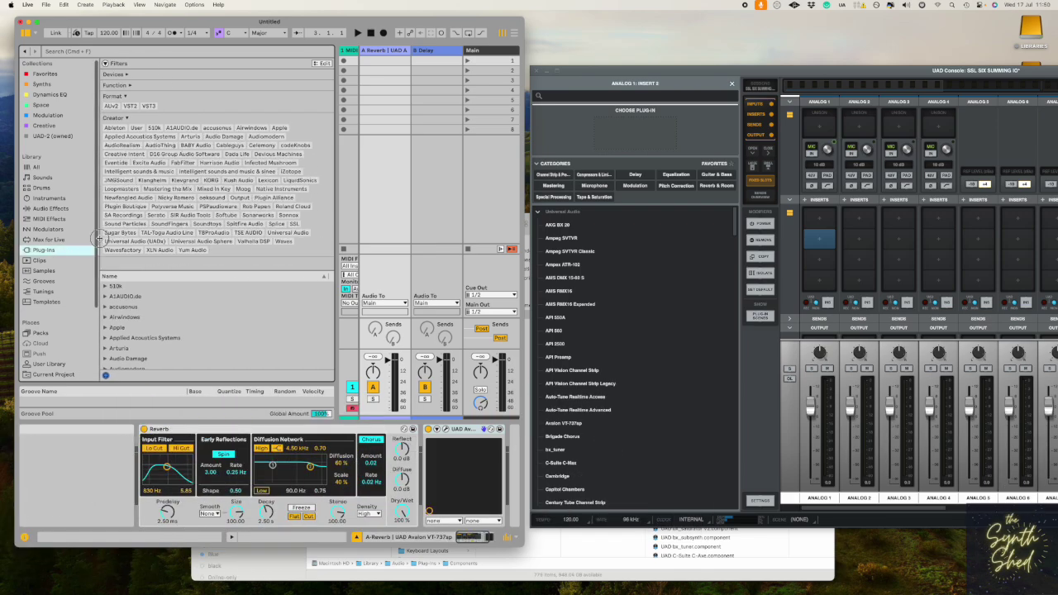
Filter the plug-ins by creator Universal Audio and format AUv2, checking the resulting list.
left_click(288, 232)
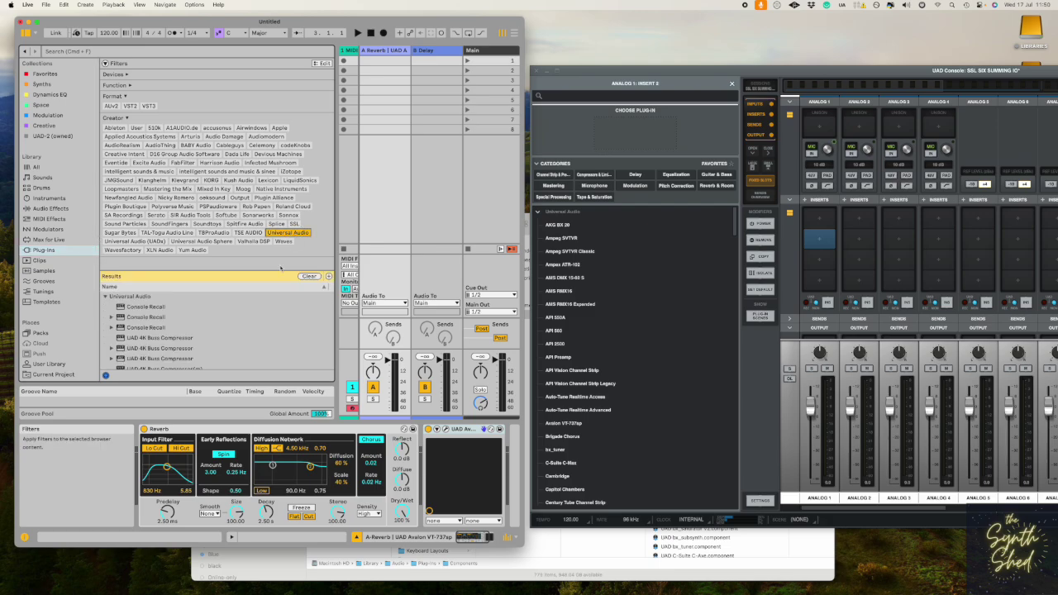
left_click_drag(273, 271, 268, 187)
scroll(207, 290, "down", 3)
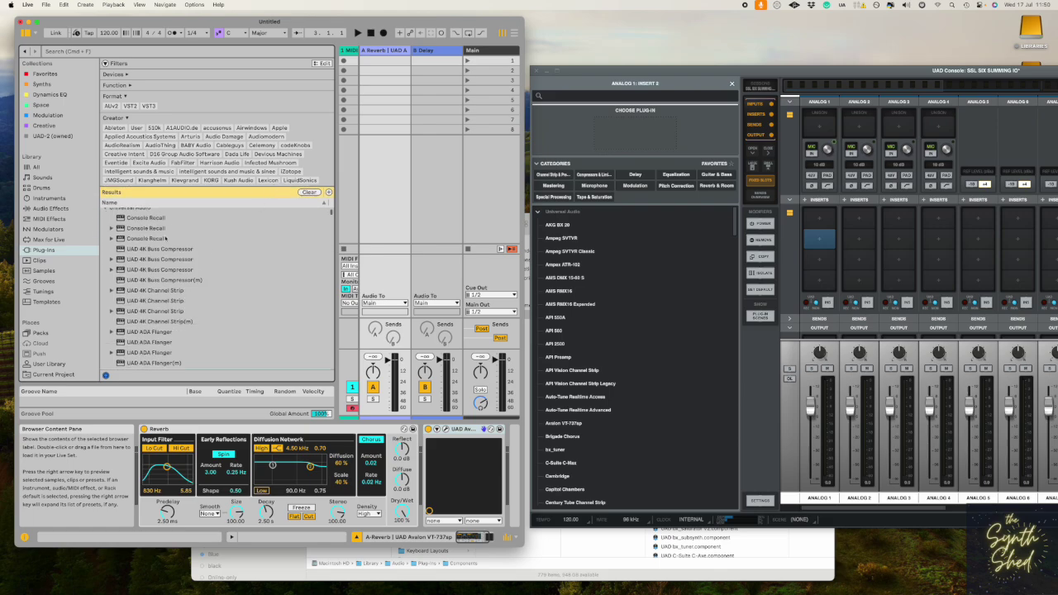
scroll(178, 341, "down", 3)
scroll(178, 340, "up", 5)
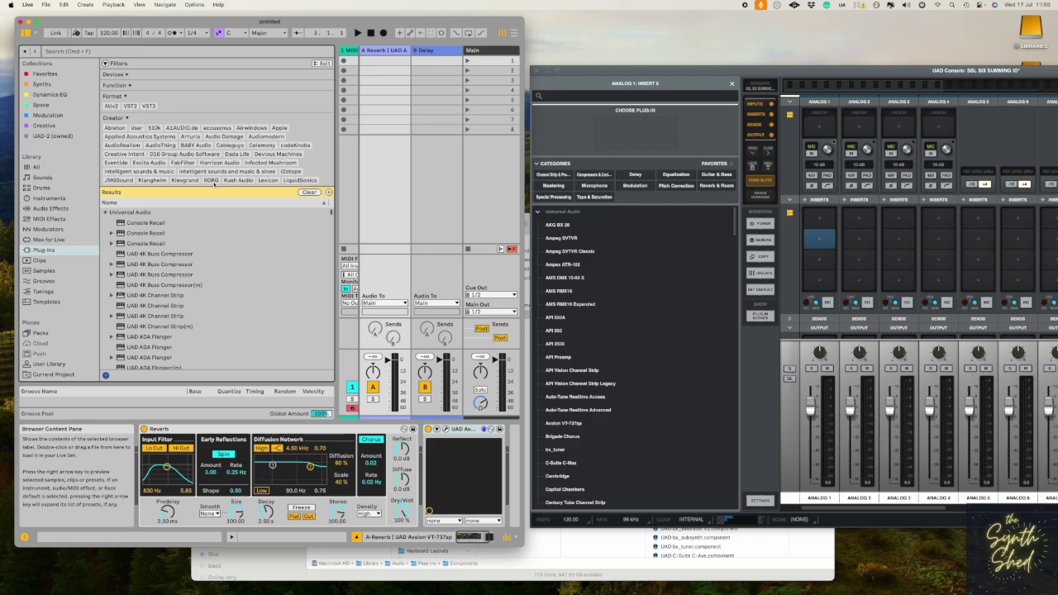
left_click_drag(215, 192, 221, 269)
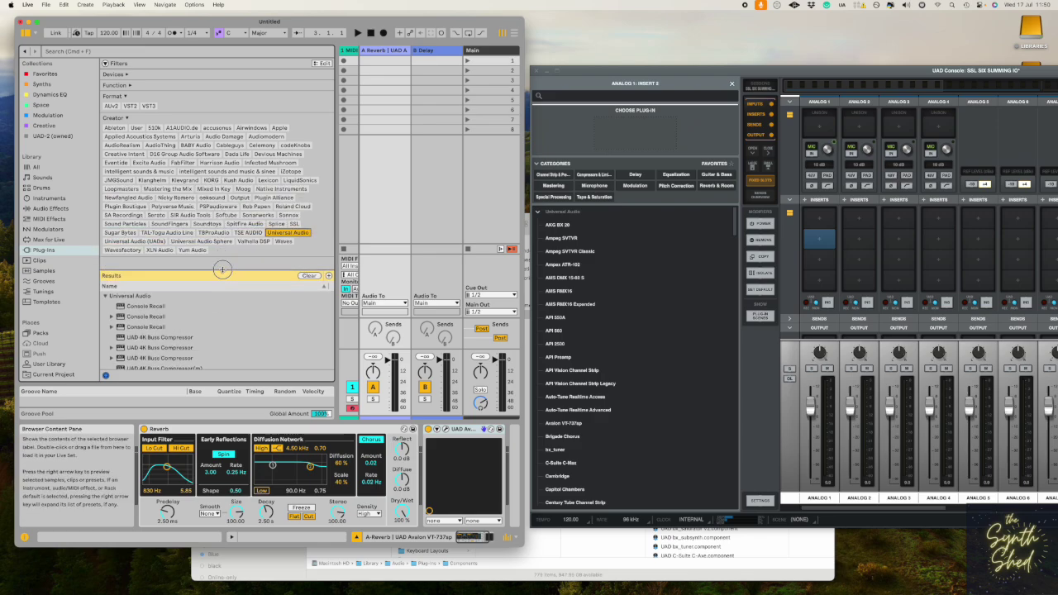
left_click(113, 105)
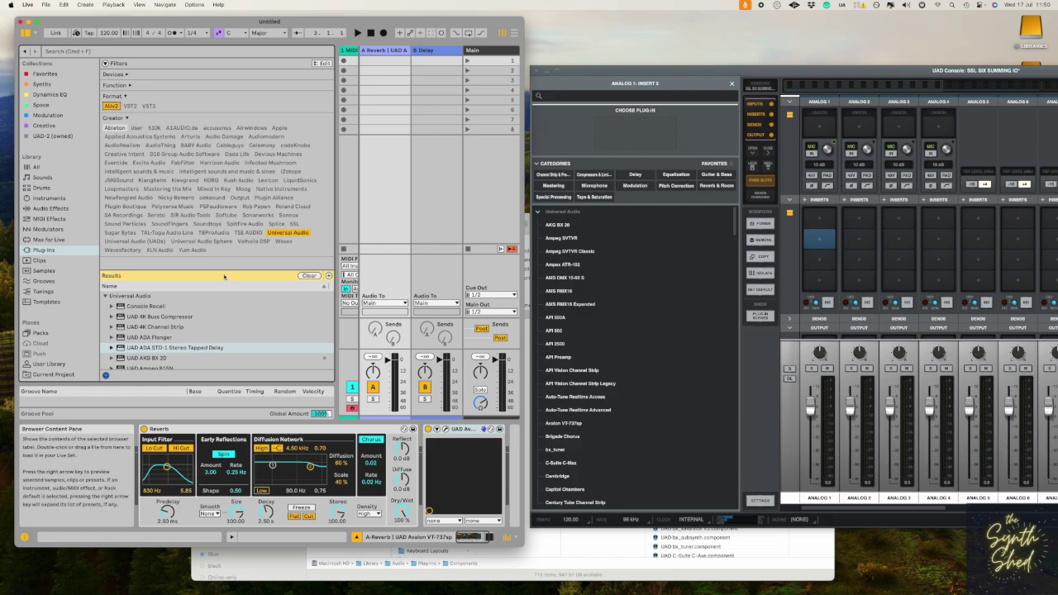
left_click_drag(224, 274, 224, 259)
Show the tag editor and add a Creator tag named "Universal Audio (UAD-2 owned)".
left_click(321, 63)
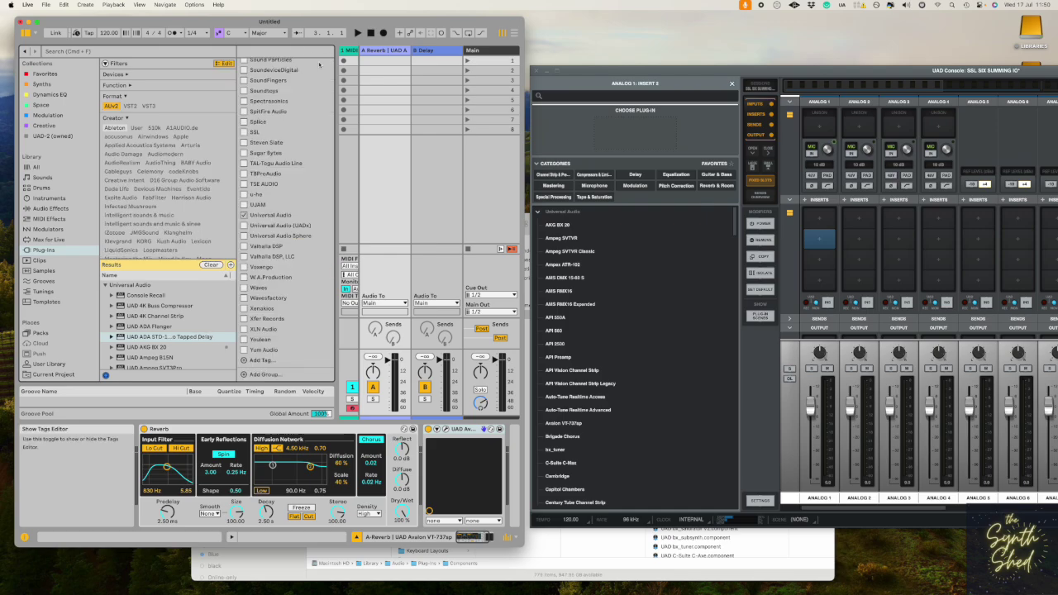
right_click(273, 218)
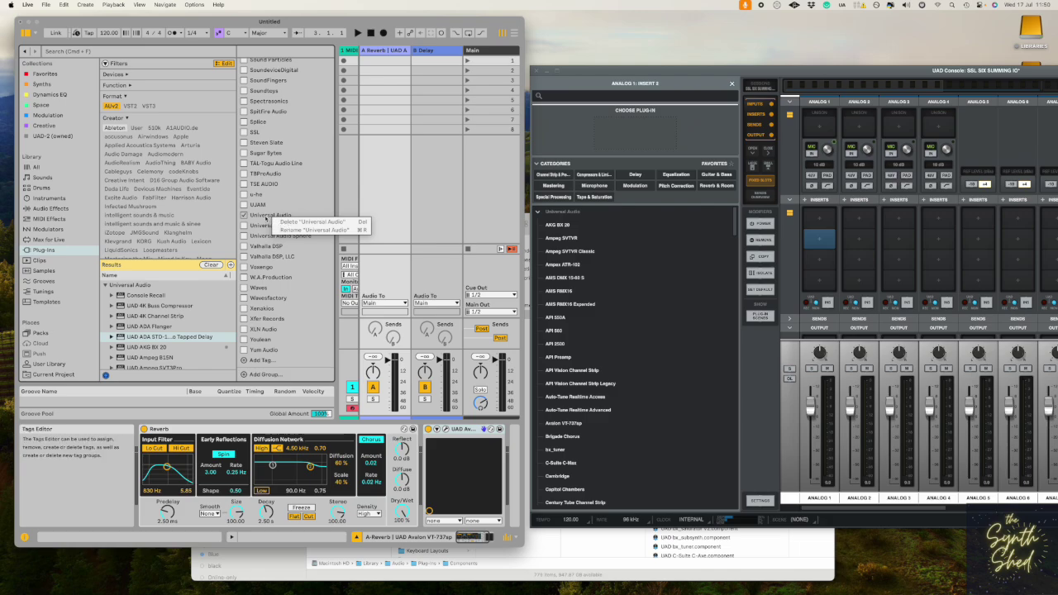
key("Escape")
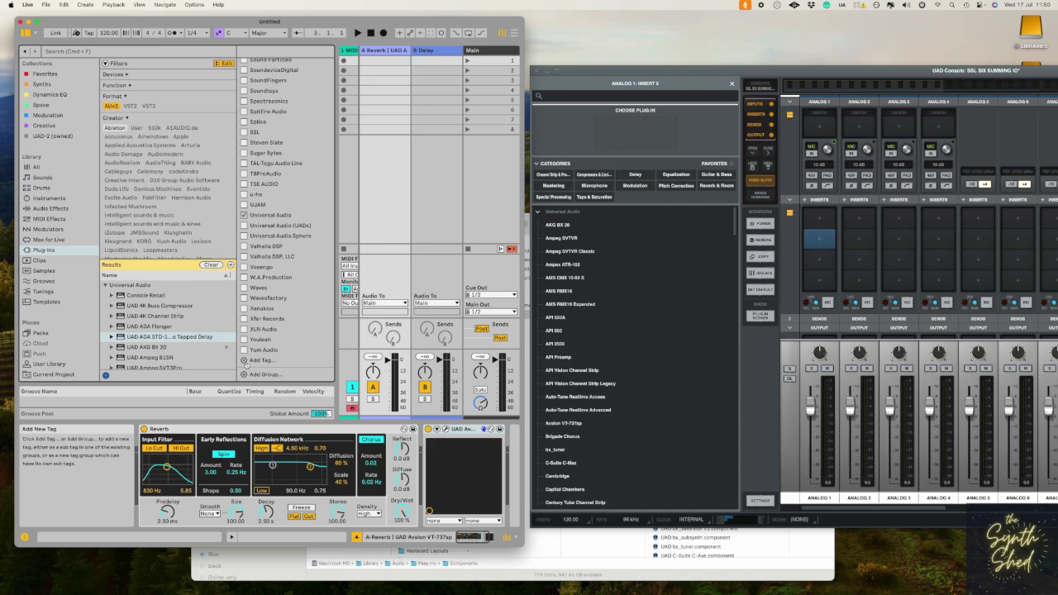
left_click(245, 361)
type("Universal Audio (UAD-2 owned")
key("Return")
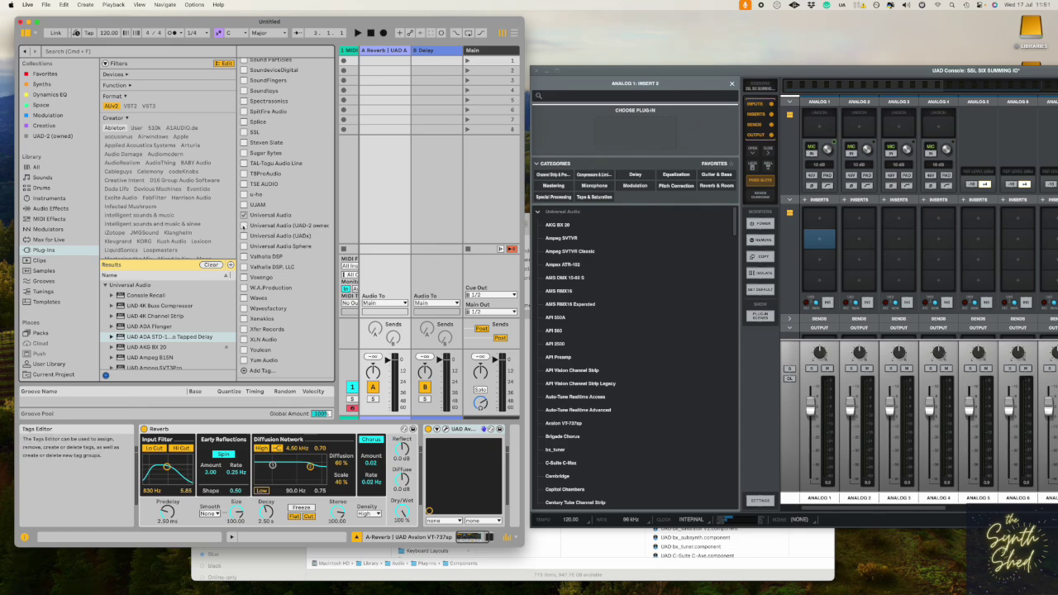
Apply the UAD-2 owned tag to AKG BX 20, Ampeg SVTVR, ATR-102, DMX 15-80 S, RMX16 Expanded, API 550A/560/2500, Vision Channel Strip, Auto-Tune Realtime Advanced and Avalon VT-737sp.
left_click_drag(198, 260, 198, 111)
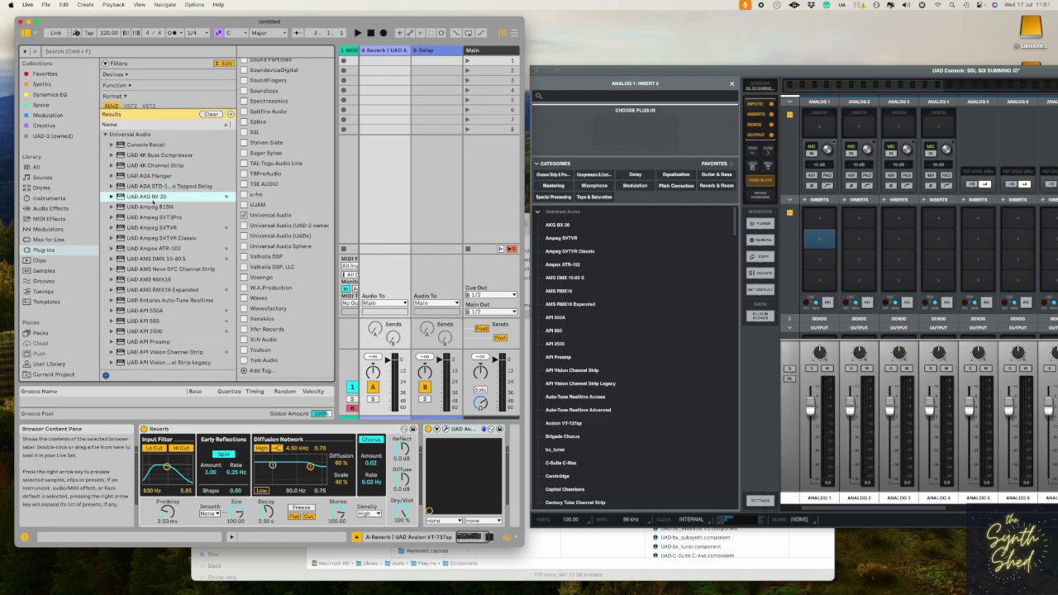
left_click(179, 228, "super")
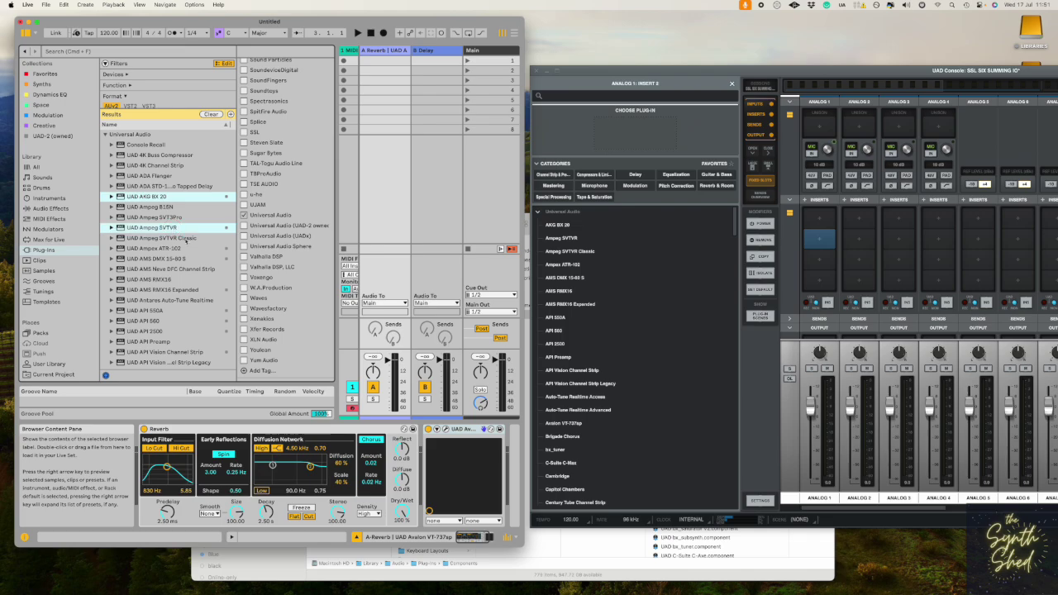
left_click(169, 249, "super")
left_click(168, 259, "super")
left_click(168, 289, "super")
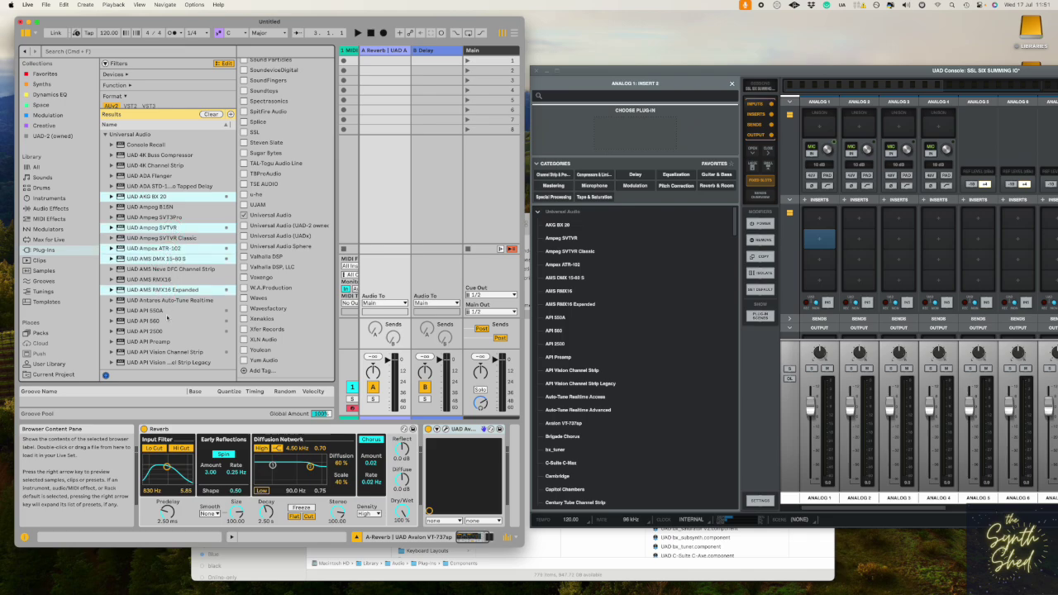
left_click(167, 310, "super")
left_click(165, 321, "super")
left_click(164, 331, "super")
left_click(169, 351, "super")
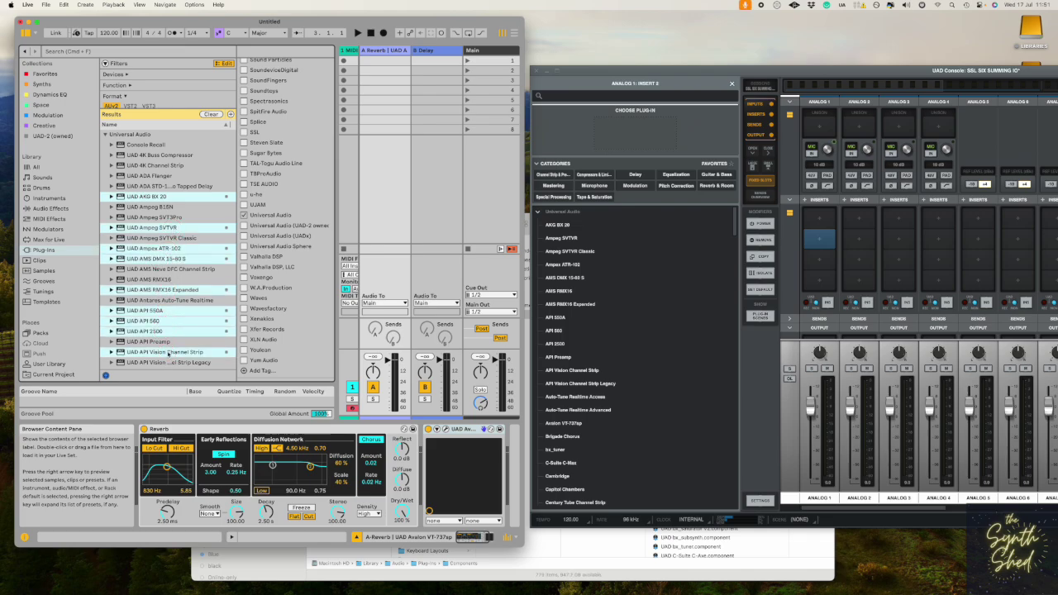
scroll(170, 351, "down", 3)
left_click(169, 347, "super")
scroll(169, 348, "down", 2)
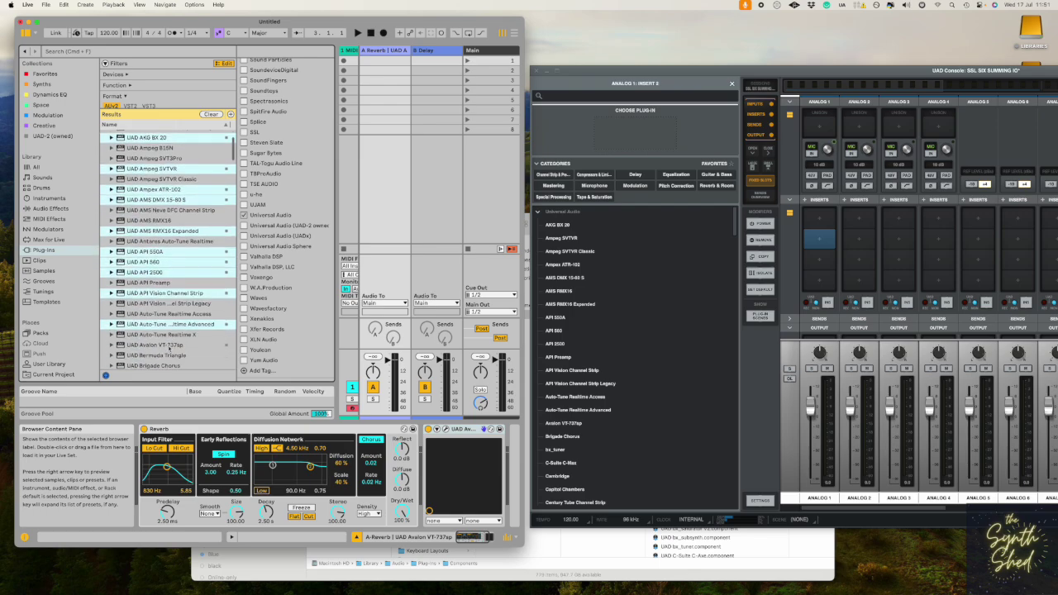
left_click(168, 346, "super")
scroll(169, 348, "down", 2)
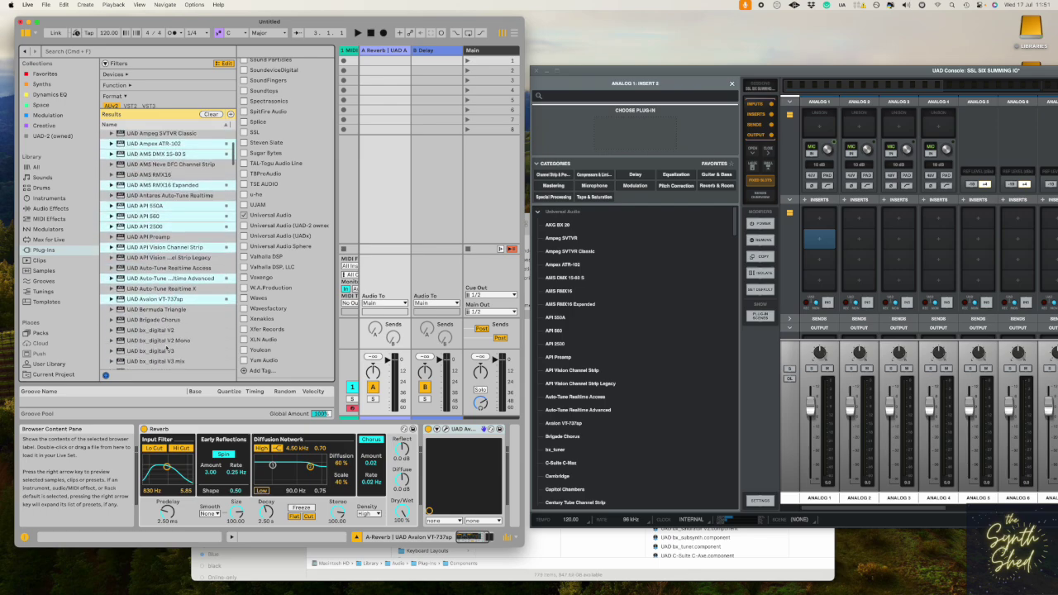
scroll(165, 267, "up", 4)
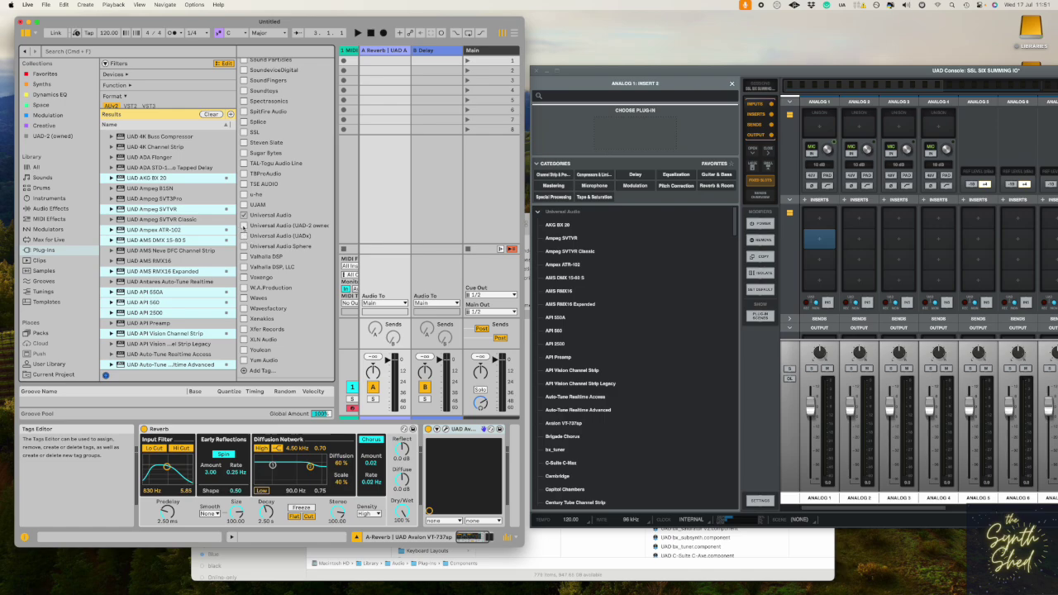
left_click(244, 225)
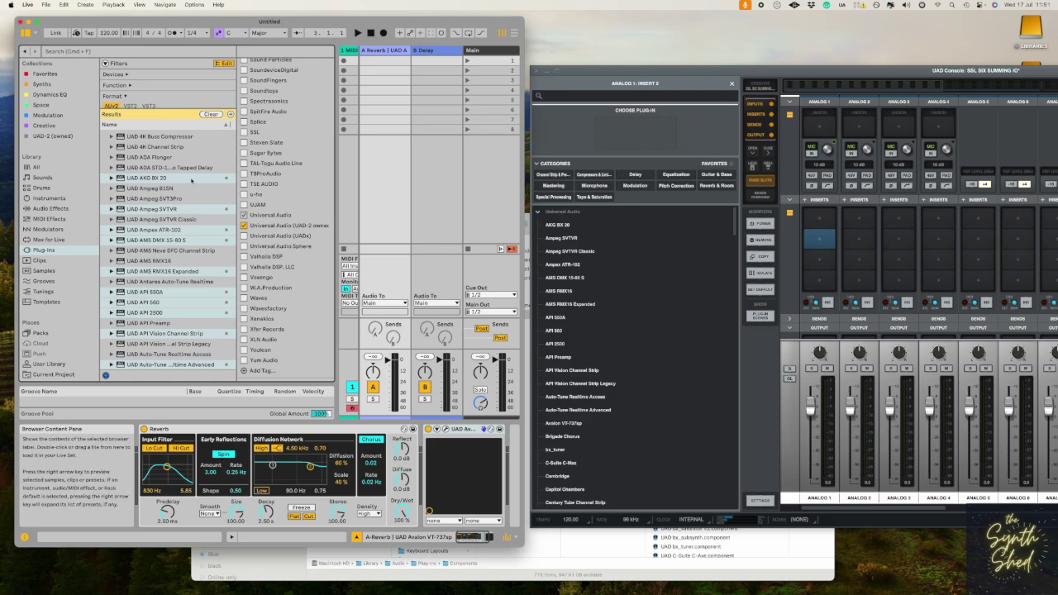
Close the tag editor and clear the AUv2 and Universal Audio filters from the plug-in results.
scroll(183, 288, "down", 1)
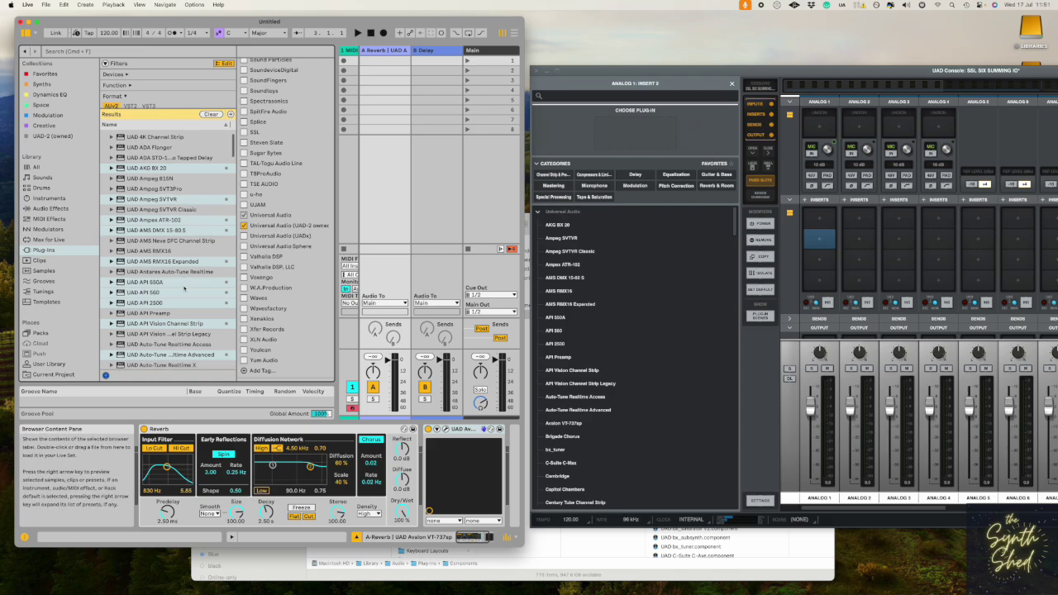
left_click(225, 63)
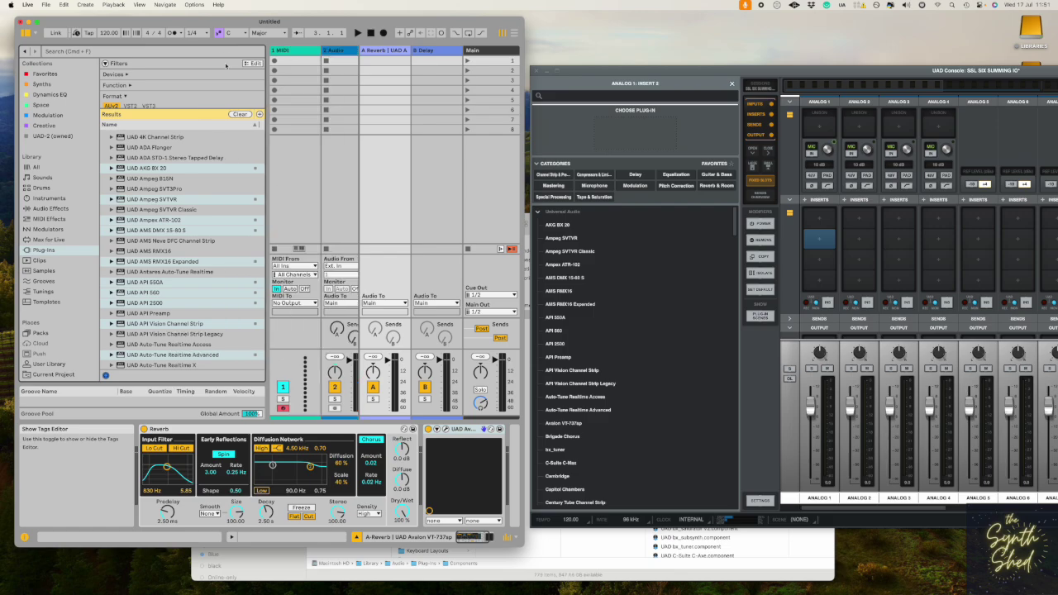
left_click(239, 114)
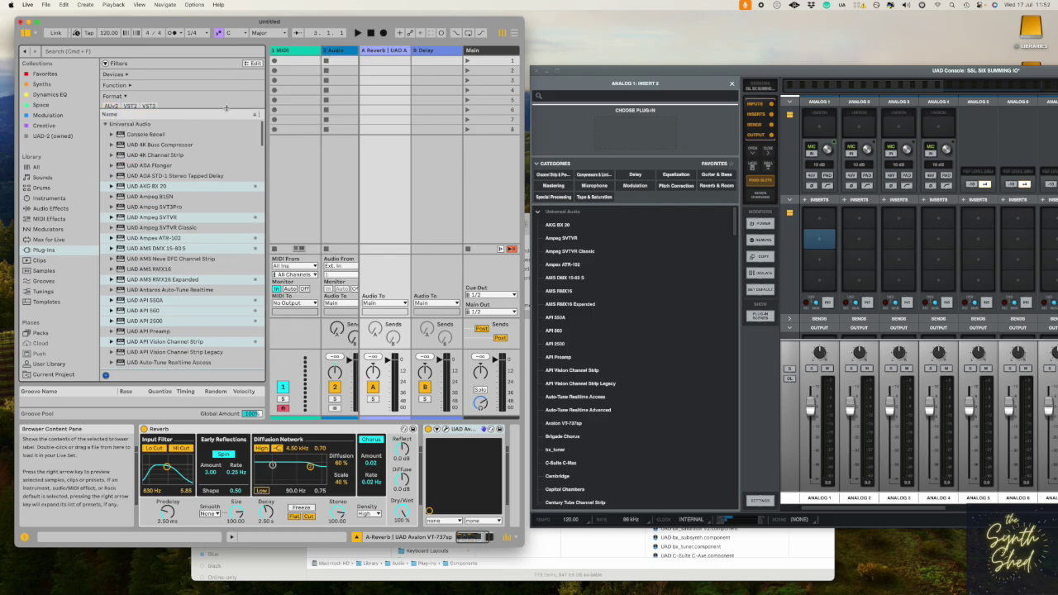
Filter the plug-ins by format AUv2 and creator Universal Audio (UAD-2 owned), and enlarge the results list to review them.
left_click_drag(223, 108, 219, 279)
left_click(63, 253)
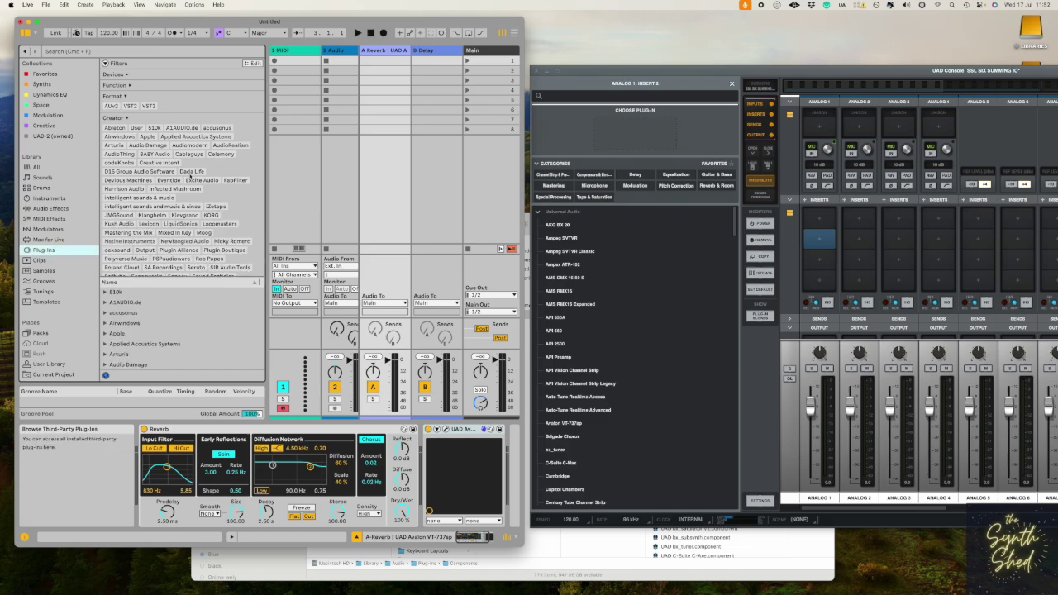
left_click(116, 106)
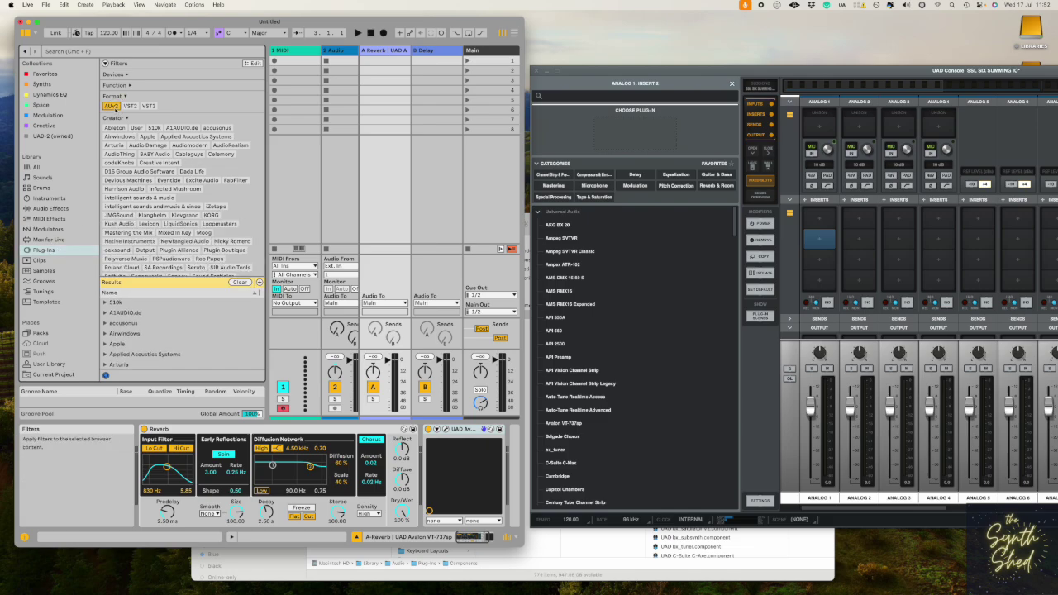
scroll(190, 217, "down", 3)
scroll(189, 217, "down", 2)
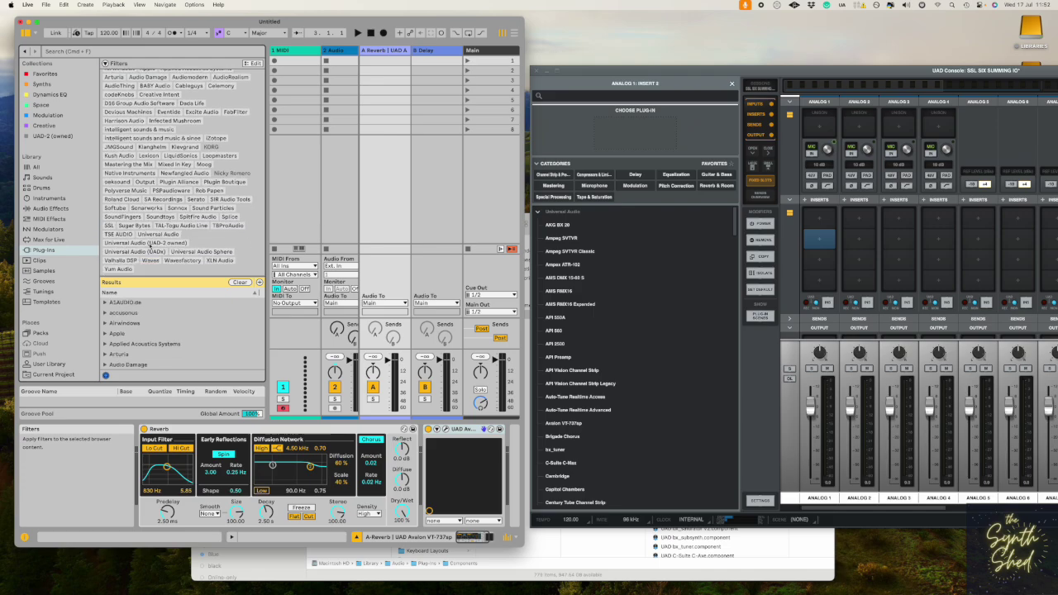
left_click(151, 243)
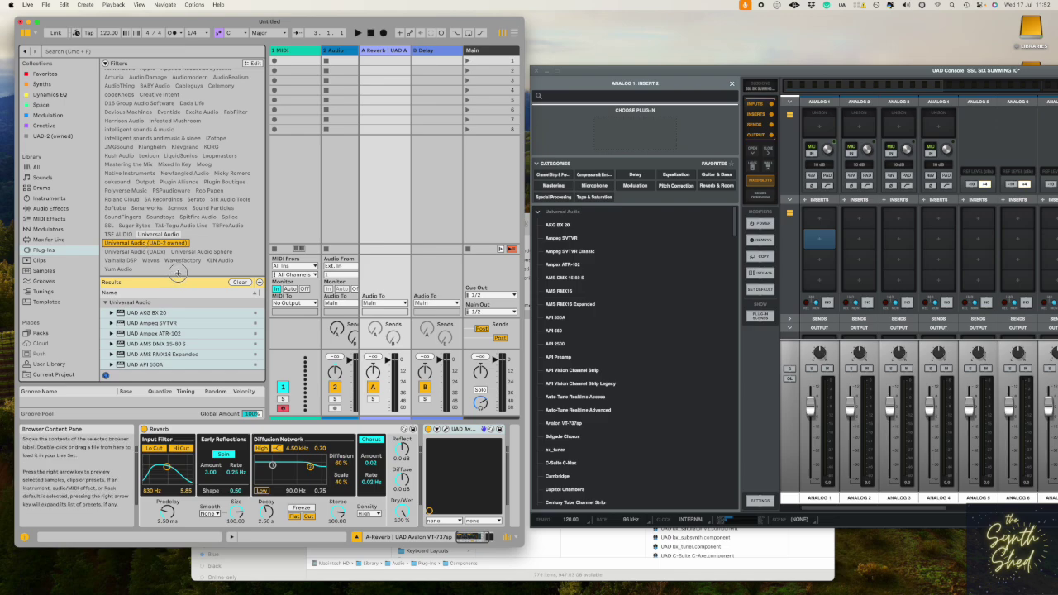
left_click_drag(177, 276, 182, 115)
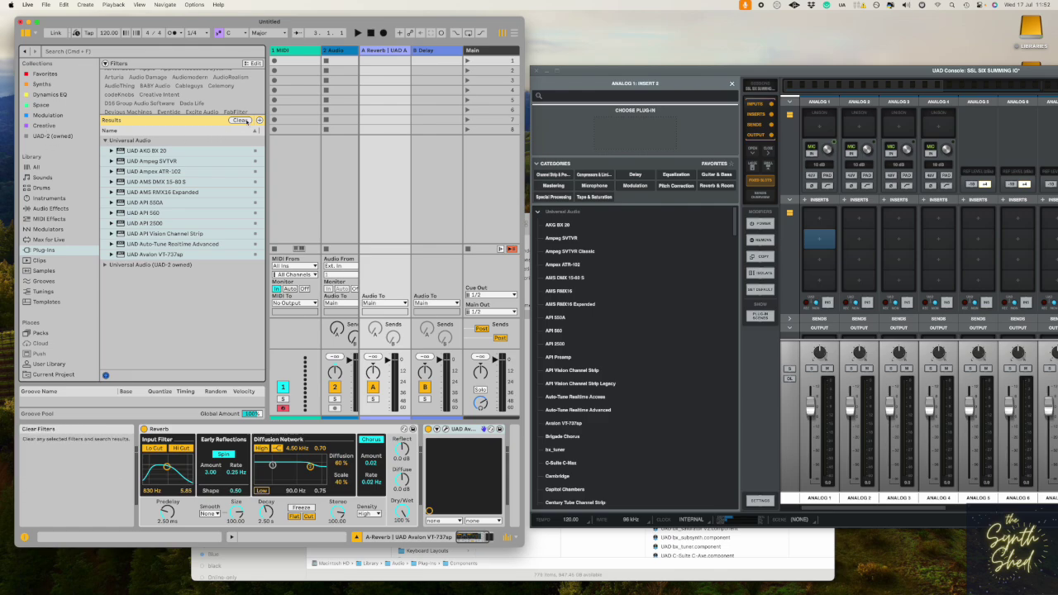
Clear the plug-in filters, enlarge the filter area and show the UAD-2 (owned) collection for comparison.
left_click(56, 139)
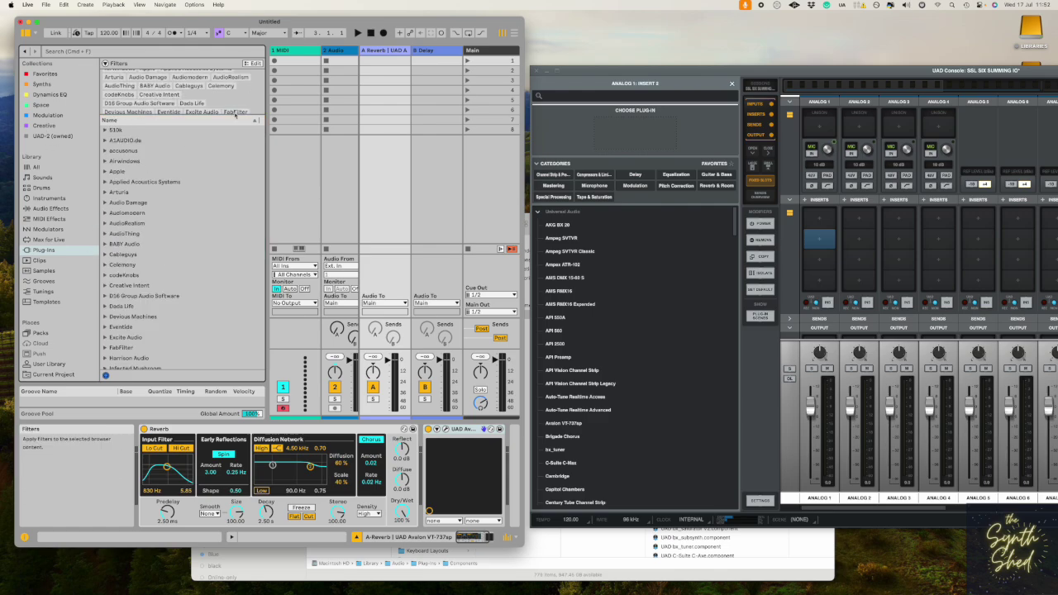
left_click_drag(235, 117, 235, 254)
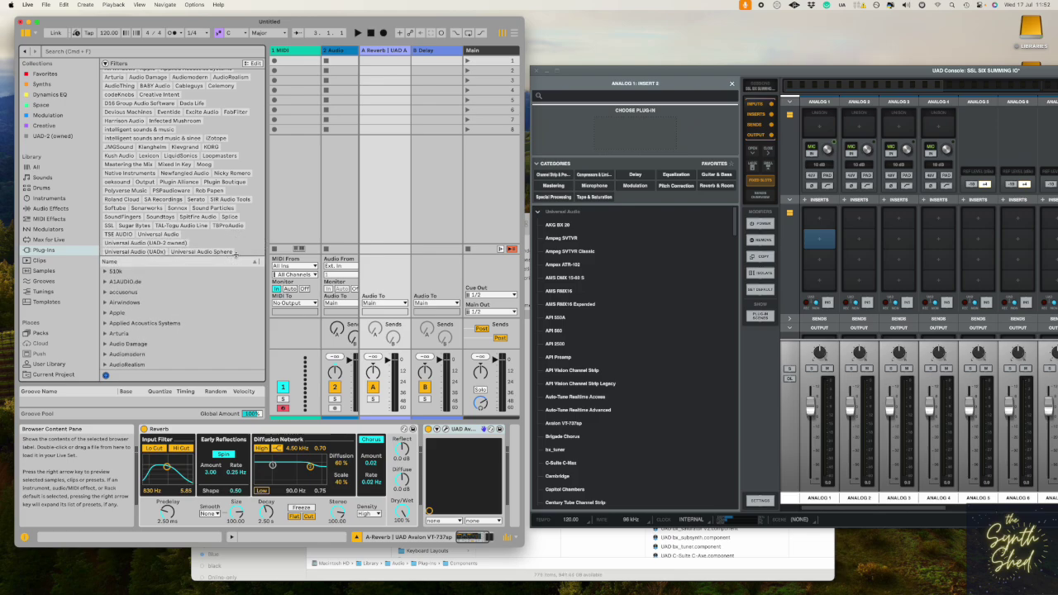
left_click(50, 136)
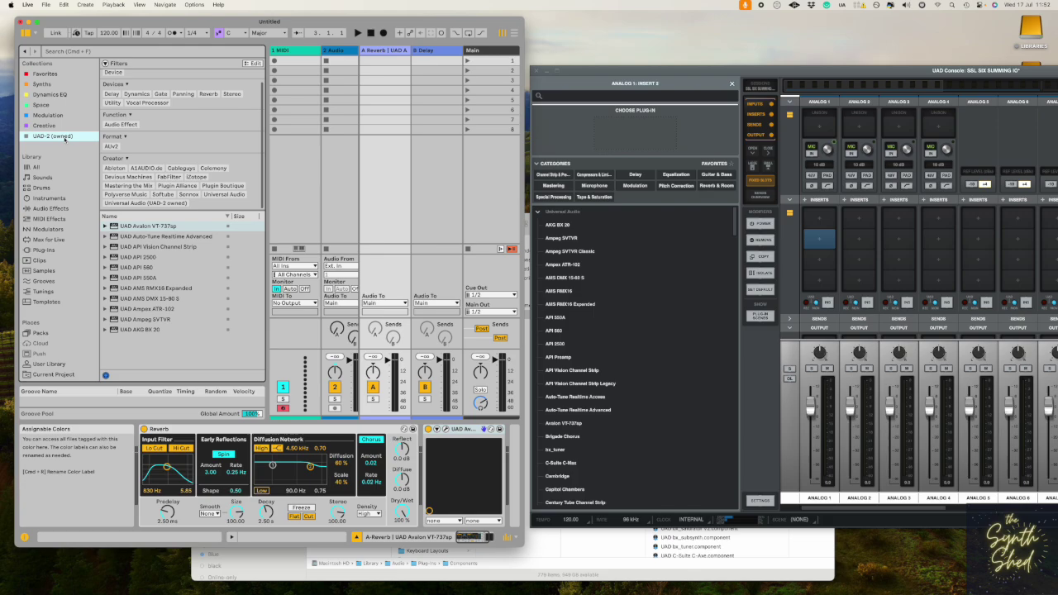
Return to Plug-Ins, review the list filtered by AUv2 and Universal Audio (UAD-2 owned), and clear the filters.
left_click(44, 249)
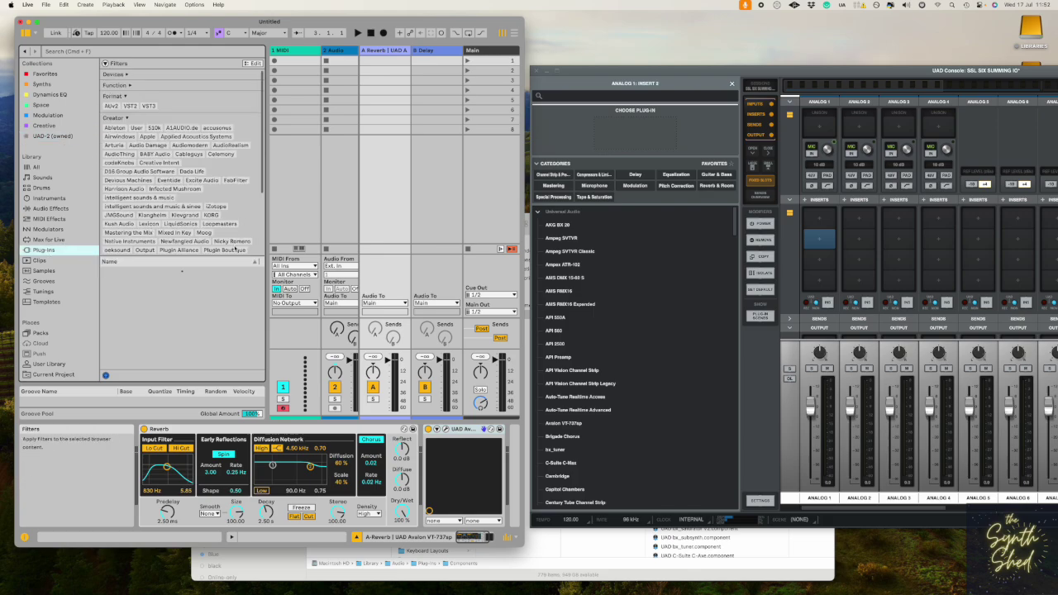
scroll(214, 247, "down", 2)
scroll(207, 247, "down", 1)
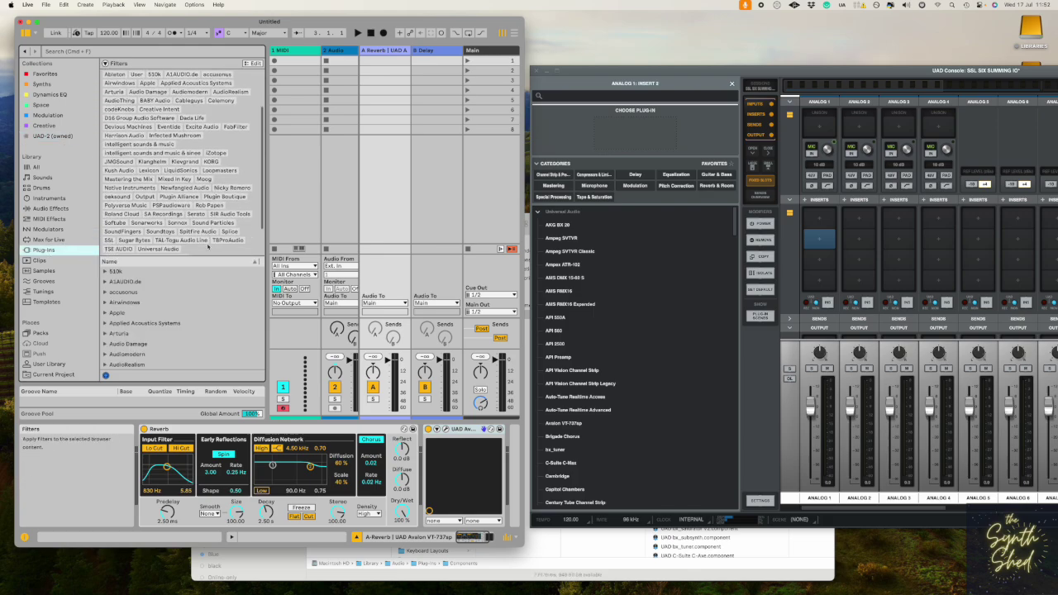
scroll(118, 108, "up", 5)
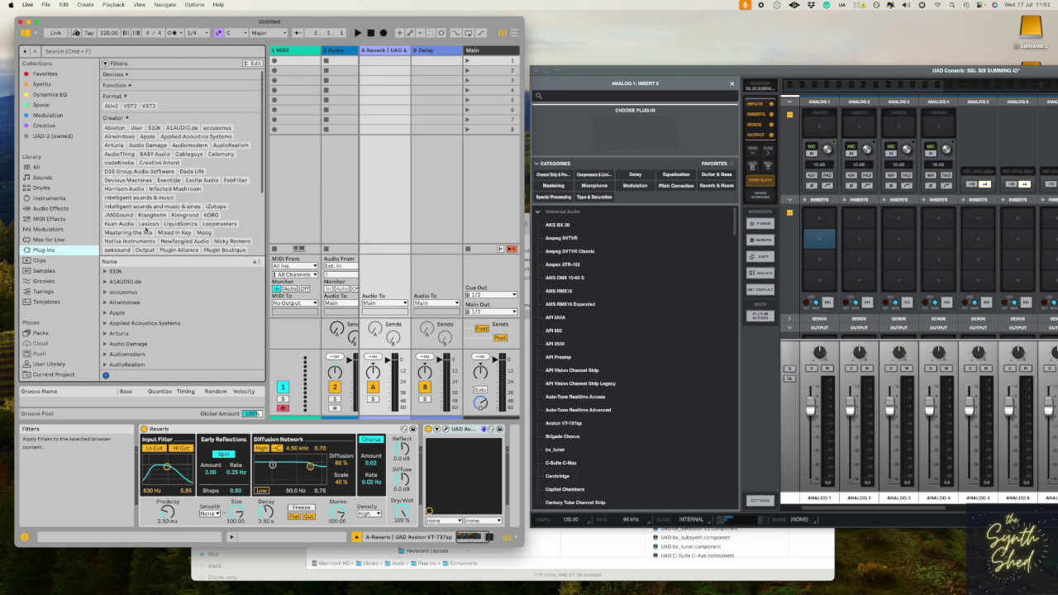
left_click(232, 241)
scroll(230, 207, "down", 4)
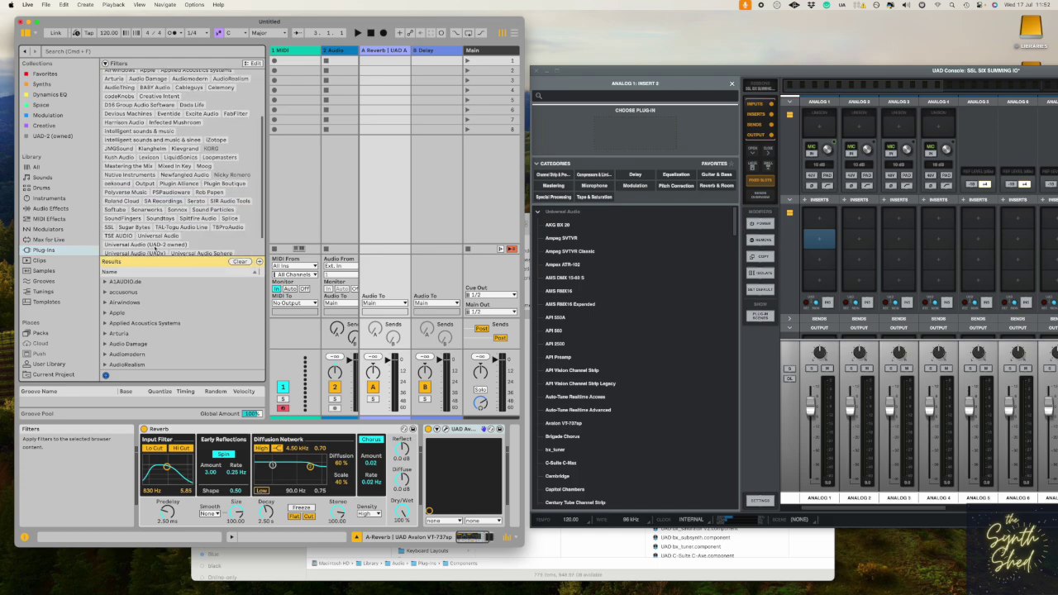
left_click(154, 245)
left_click_drag(188, 256, 188, 154)
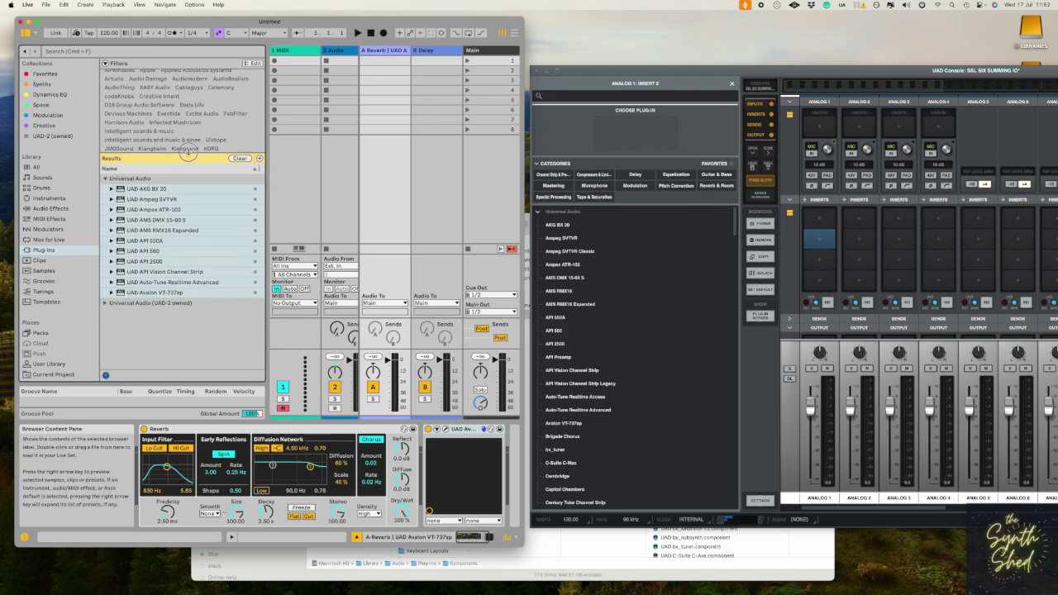
left_click_drag(188, 154, 192, 224)
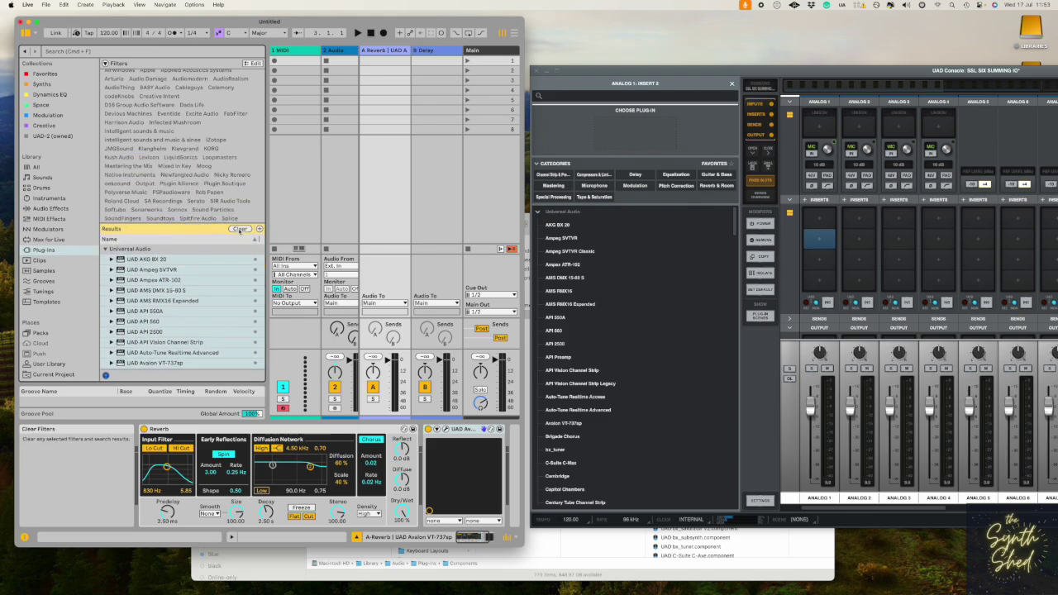
left_click(239, 229)
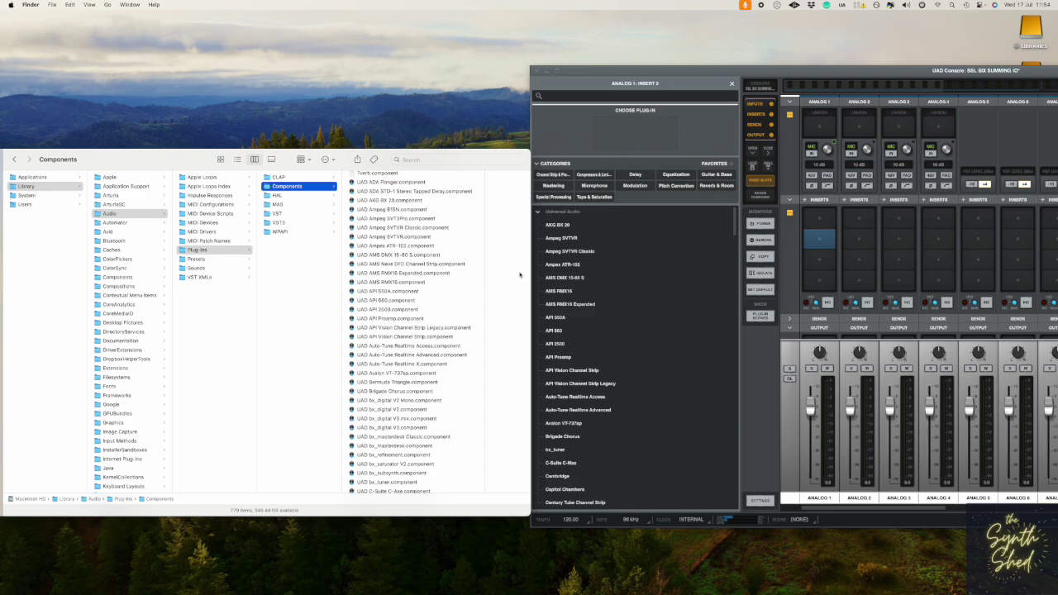
In Finder, open the Library/Audio/Plug-Ins/Components folder and widen its file column to show full component names.
mouse_move(92, 157)
left_mouse_down()
mouse_move(118, 149)
mouse_move(99, 152)
left_mouse_up()
left_click(49, 184)
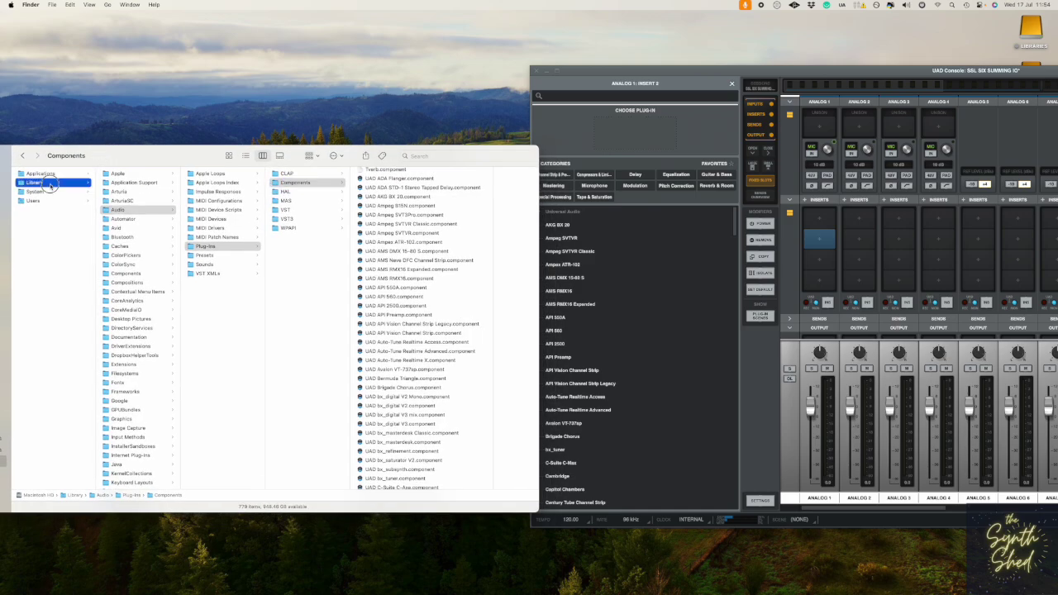
left_click(135, 210)
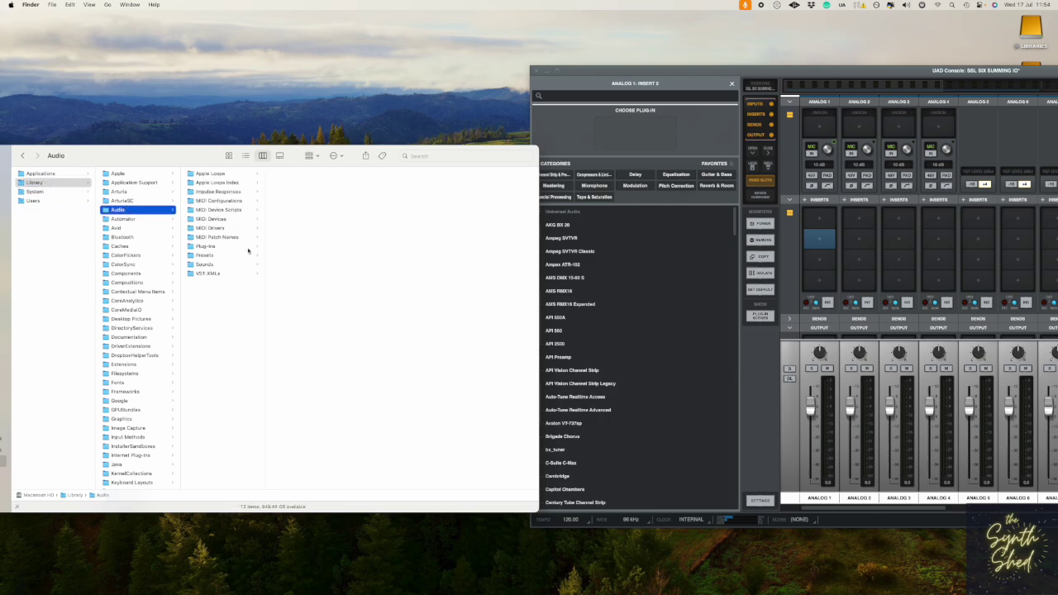
left_click(238, 247)
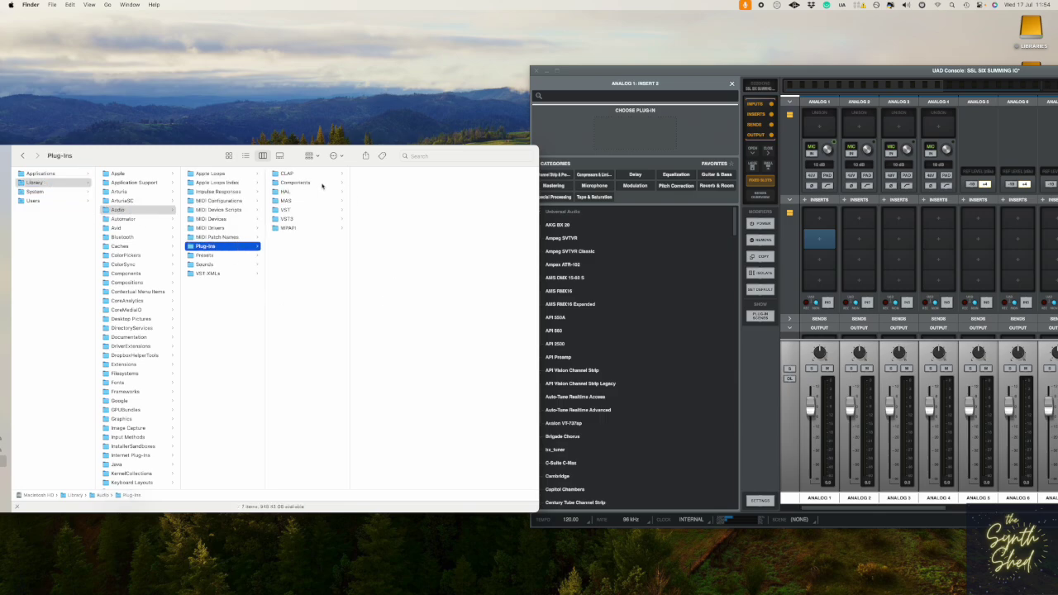
left_click(322, 184)
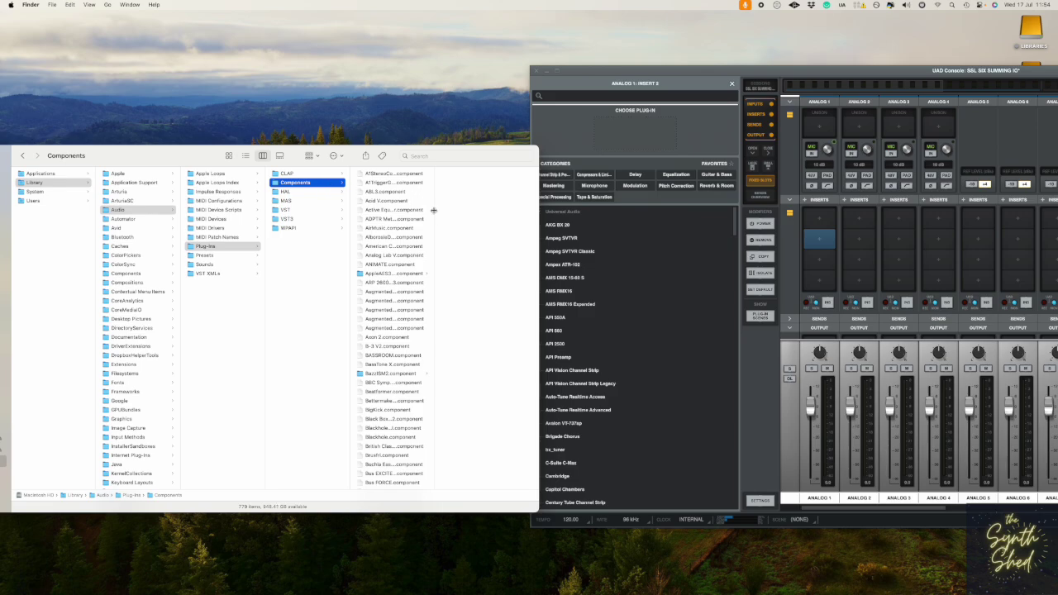
left_click_drag(434, 210, 471, 210)
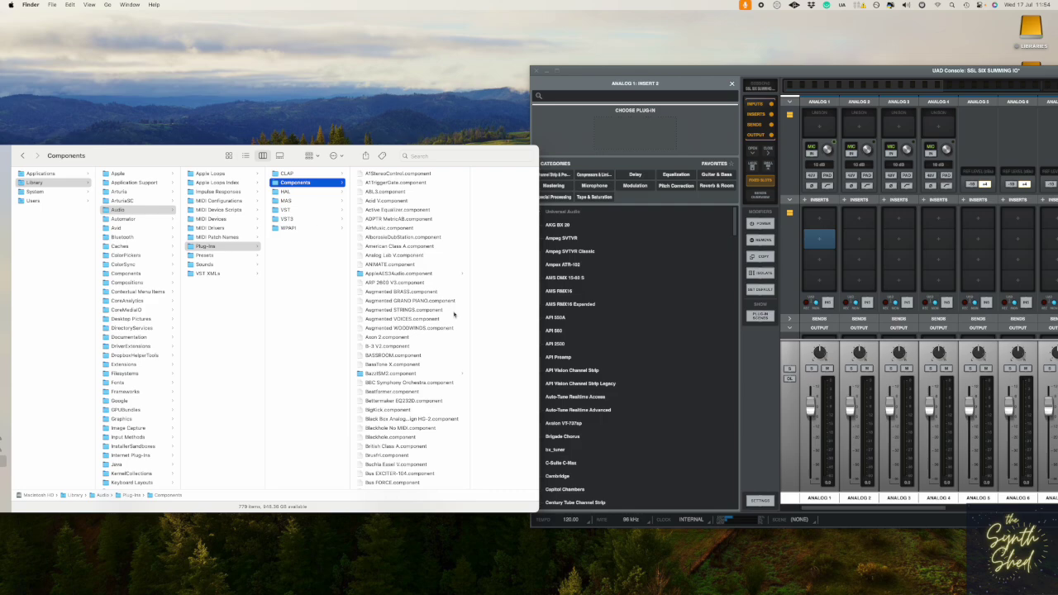
Locate the UAD components in the Components folder and select UAD ADA Flanger.component.
scroll(417, 287, "down", 20)
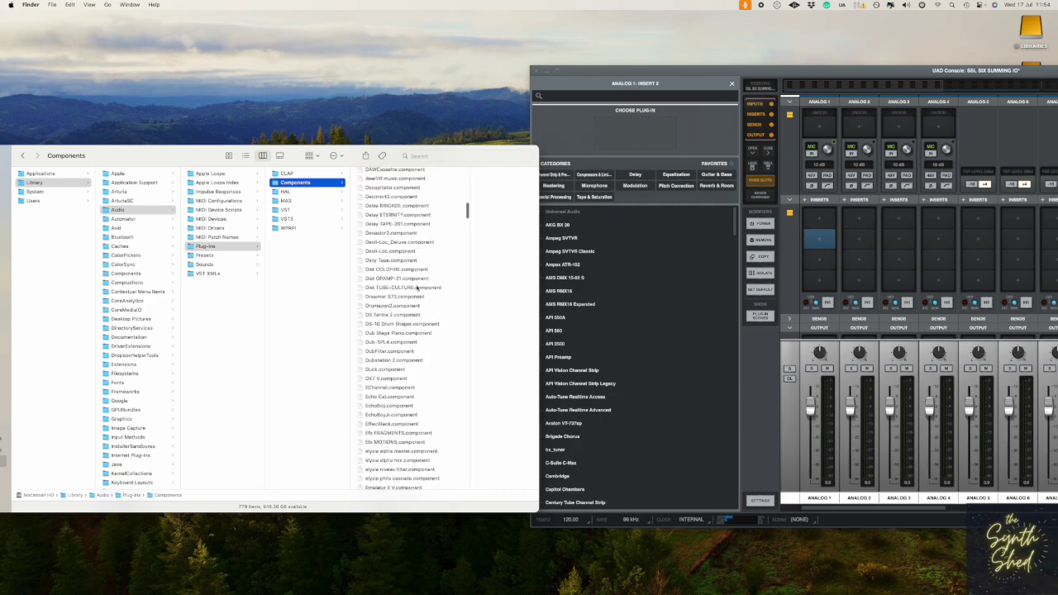
scroll(417, 286, "down", 15)
scroll(418, 287, "down", 20)
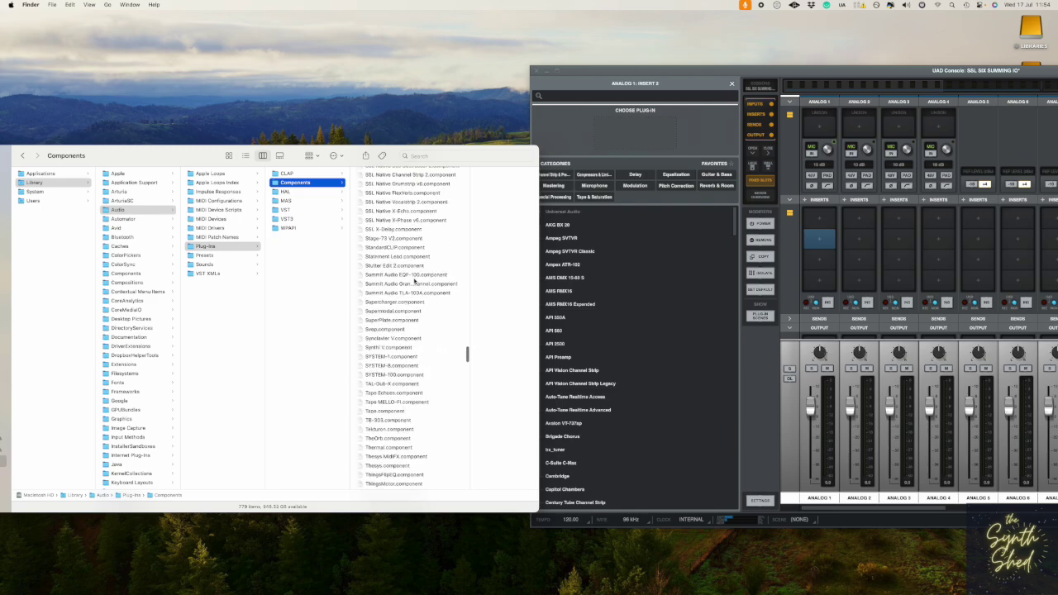
scroll(415, 281, "down", 15)
scroll(415, 282, "up", 10)
scroll(415, 281, "down", 5)
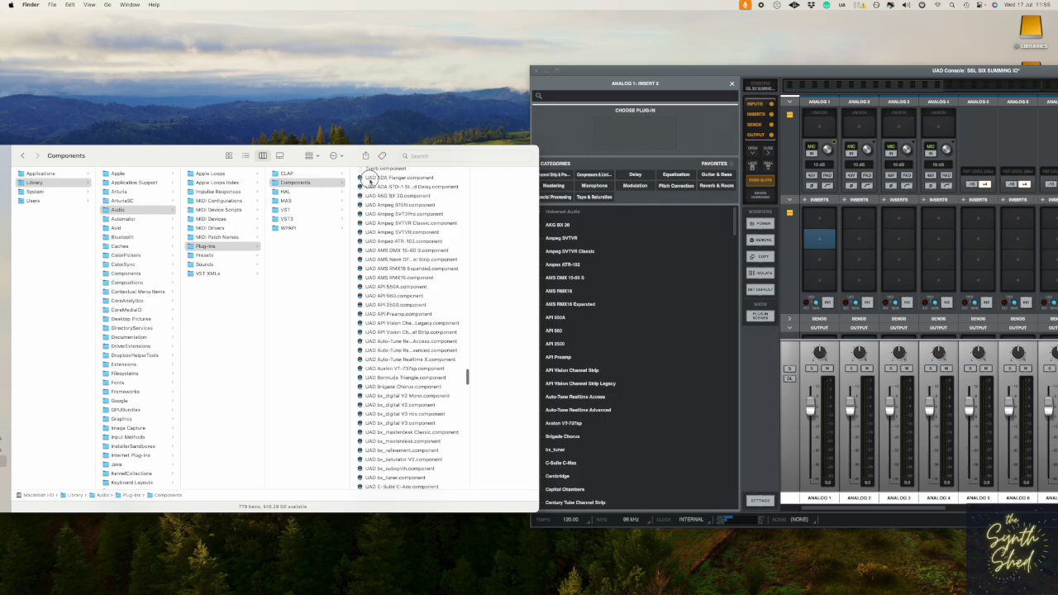
left_click(373, 178)
left_click(341, 187)
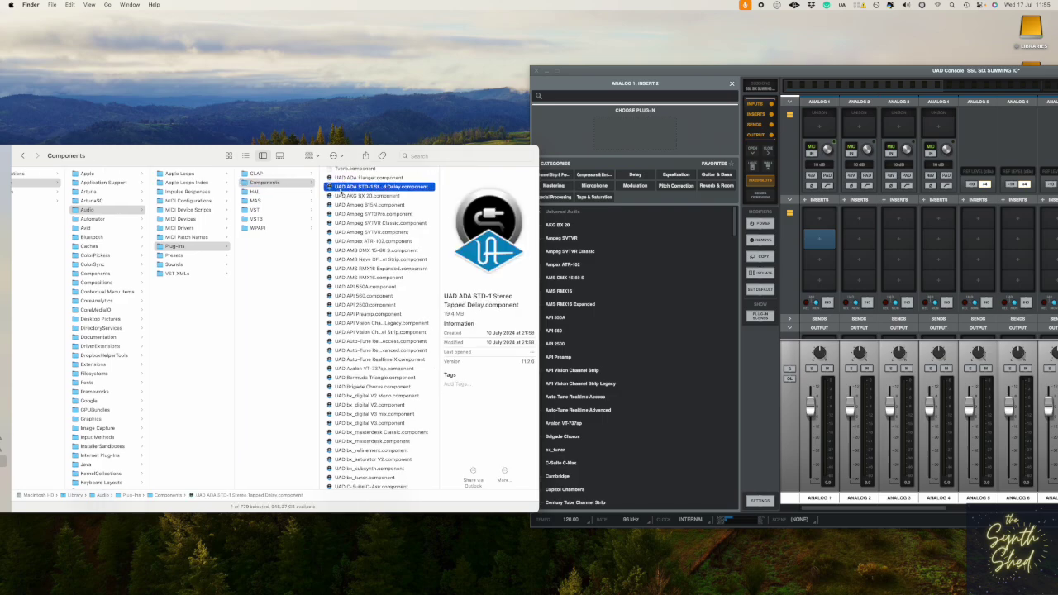
left_click(346, 179)
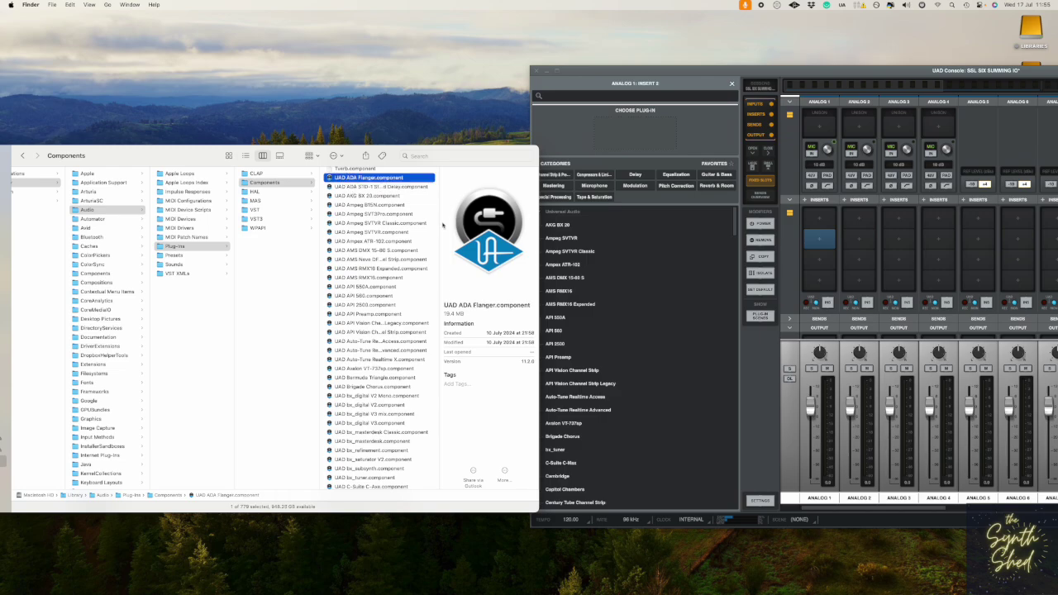
Switch to UAD Console and examine the plug-ins marked DEMO in the Analog 1 insert list.
left_click(574, 146)
left_click(536, 212)
left_click(537, 212)
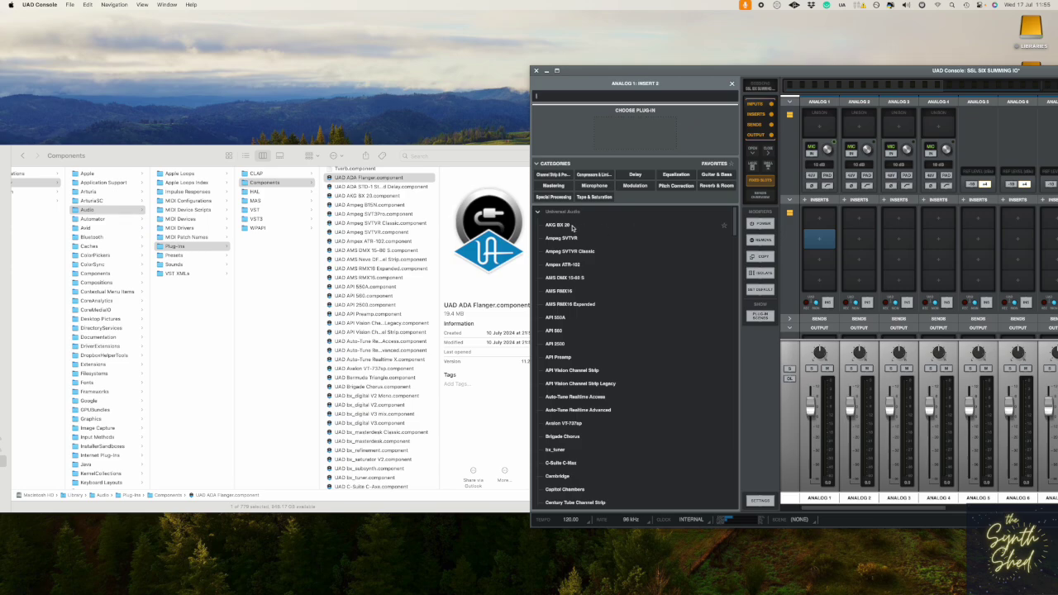
left_click_drag(736, 223, 743, 386)
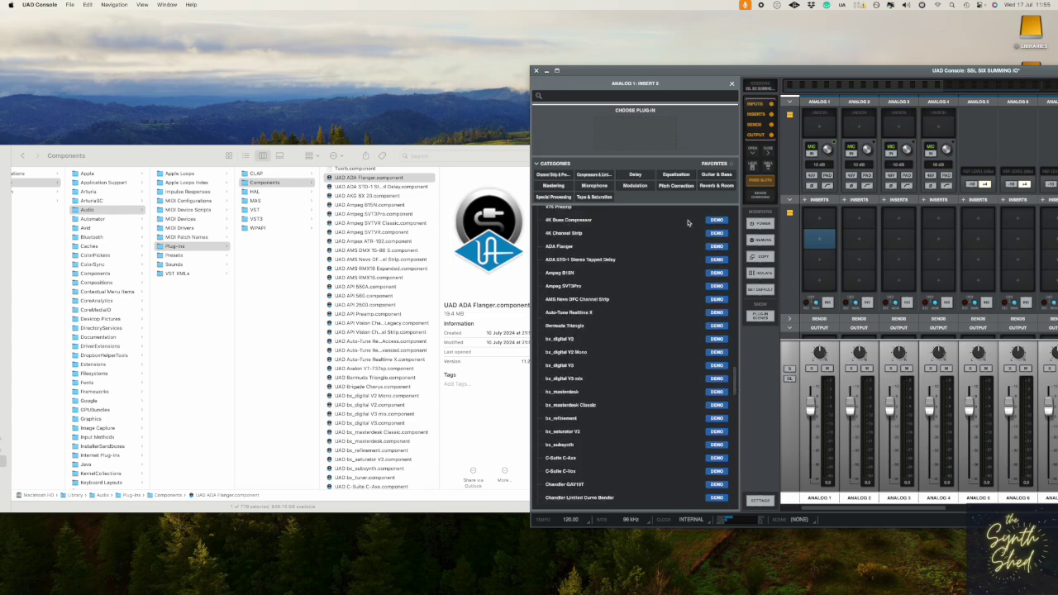
In Finder, extend the selection with the ADA STD-1 Stereo Tapped Delay, Ampeg B15N, Ampeg SVT3Pro and AMS Neve DFC Channel Strip components.
left_click_drag(449, 152, 436, 147)
scroll(367, 191, "up", 1)
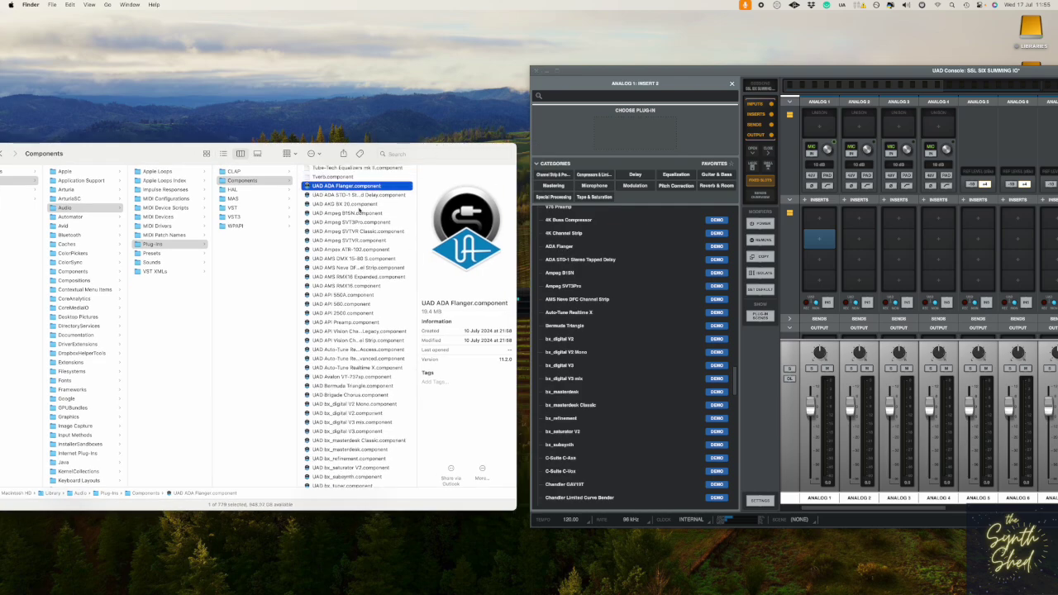
left_click(364, 194, "super")
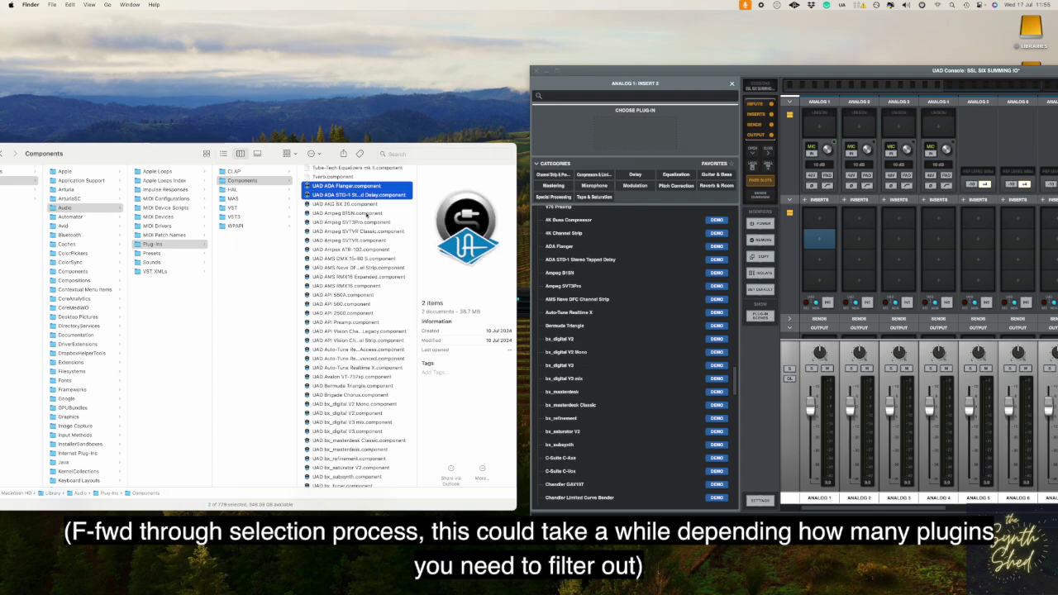
left_click(363, 213, "super")
left_click(363, 221, "super")
left_click(355, 267, "super")
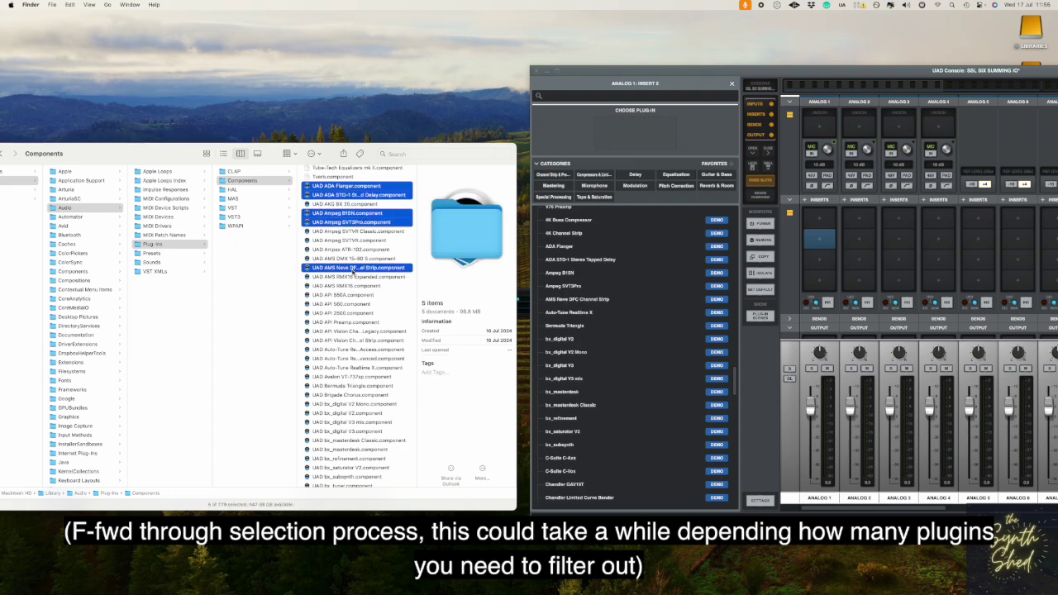
scroll(685, 372, "down", 3)
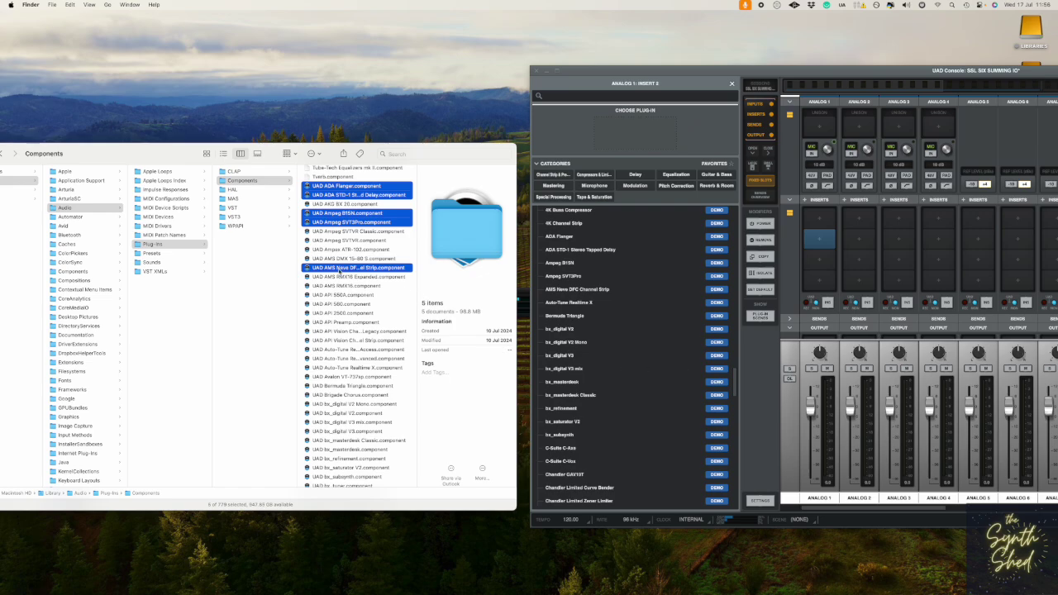
Group the selected demo-only components into a new subfolder named "UAD UNUSED".
right_click(339, 270)
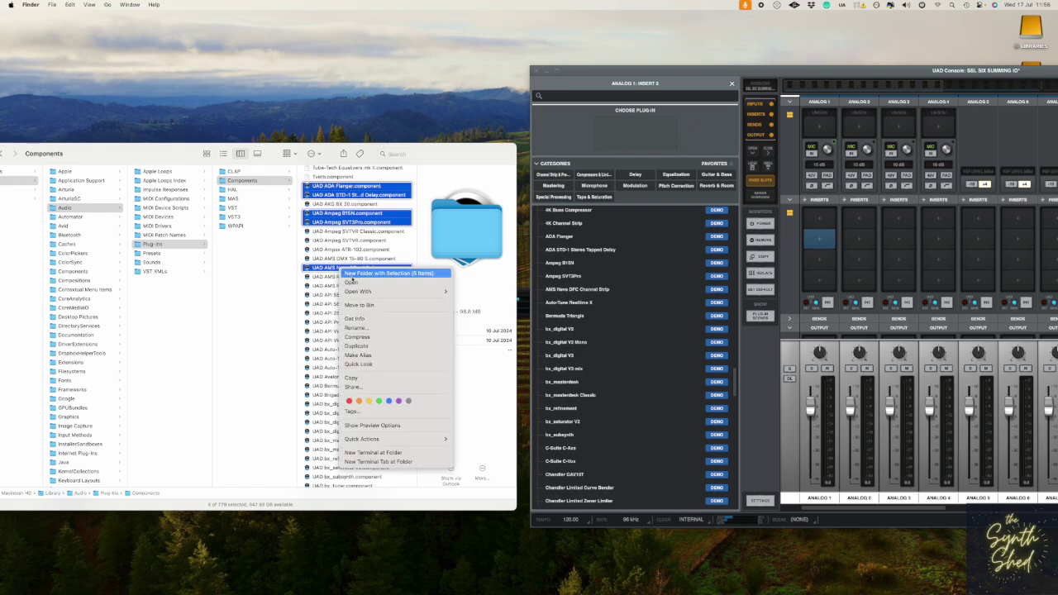
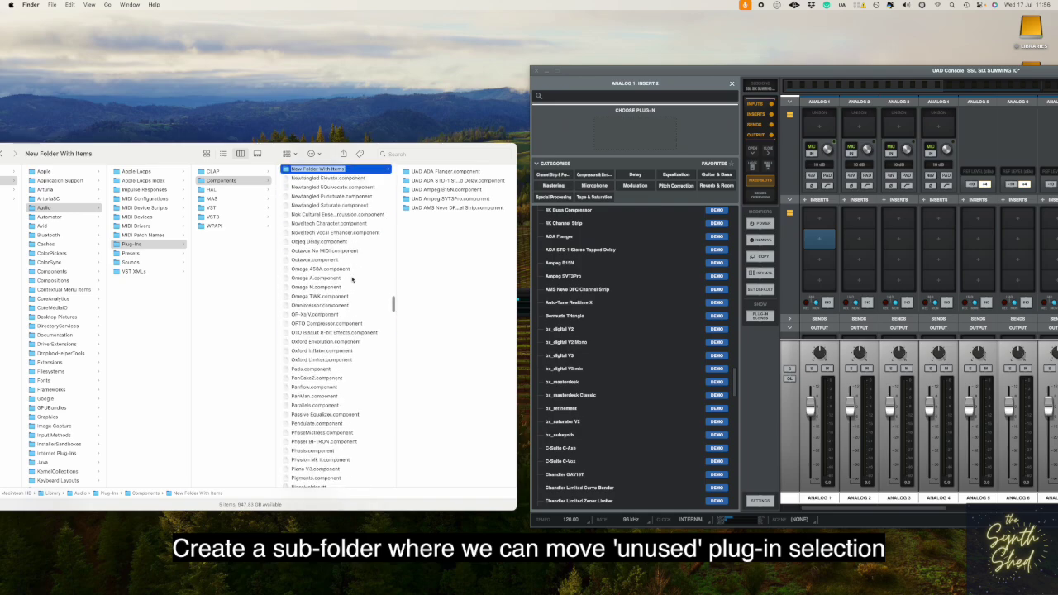
type("UAD UNUSED")
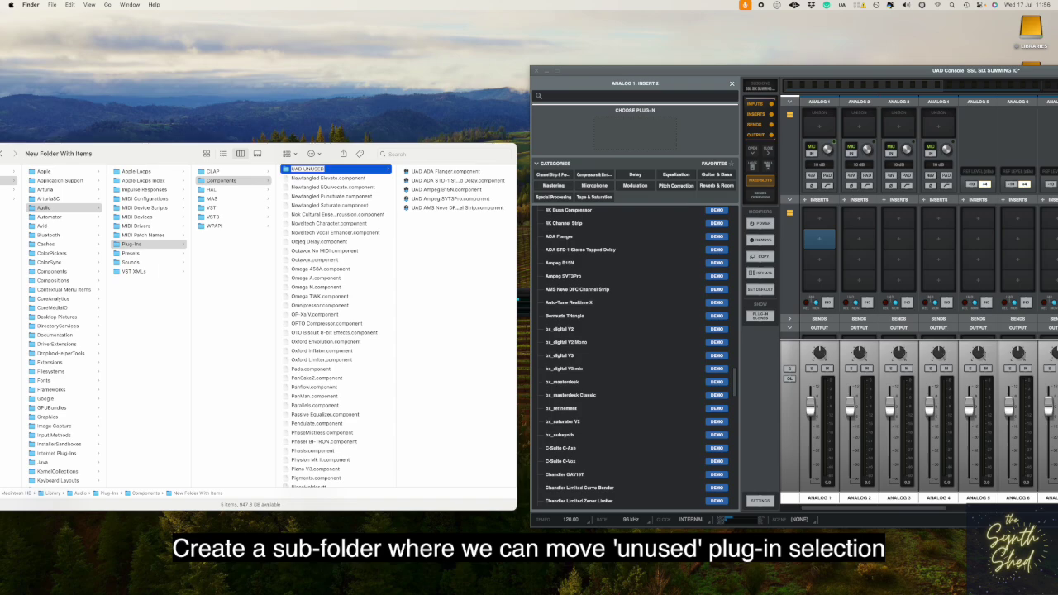
key("Return")
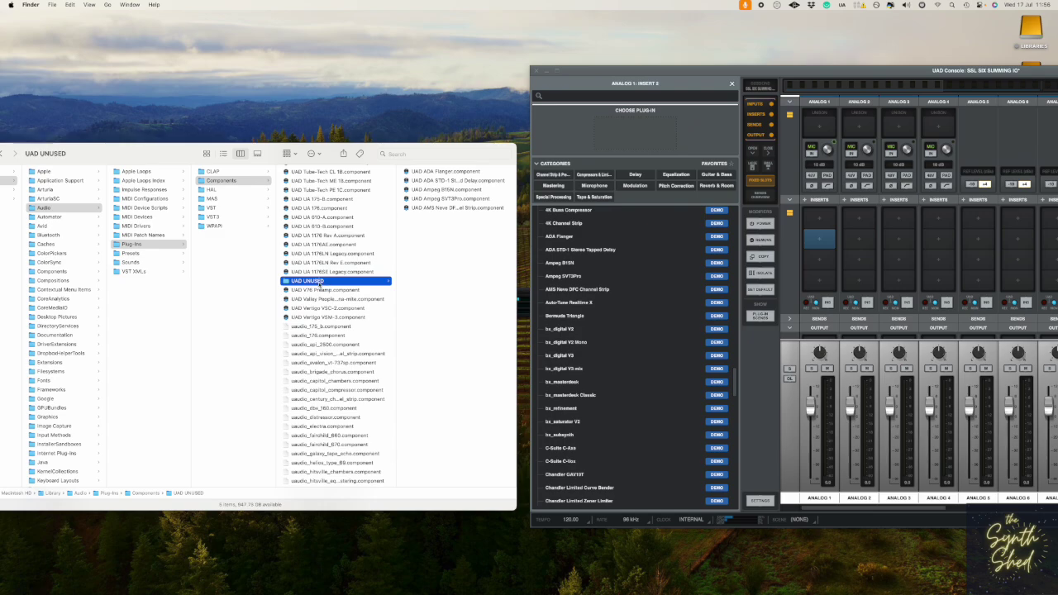
Move the UAD UNUSED folder out of Components into the parent Plug-Ins folder and give it a red tag.
left_click_drag(319, 284, 217, 273)
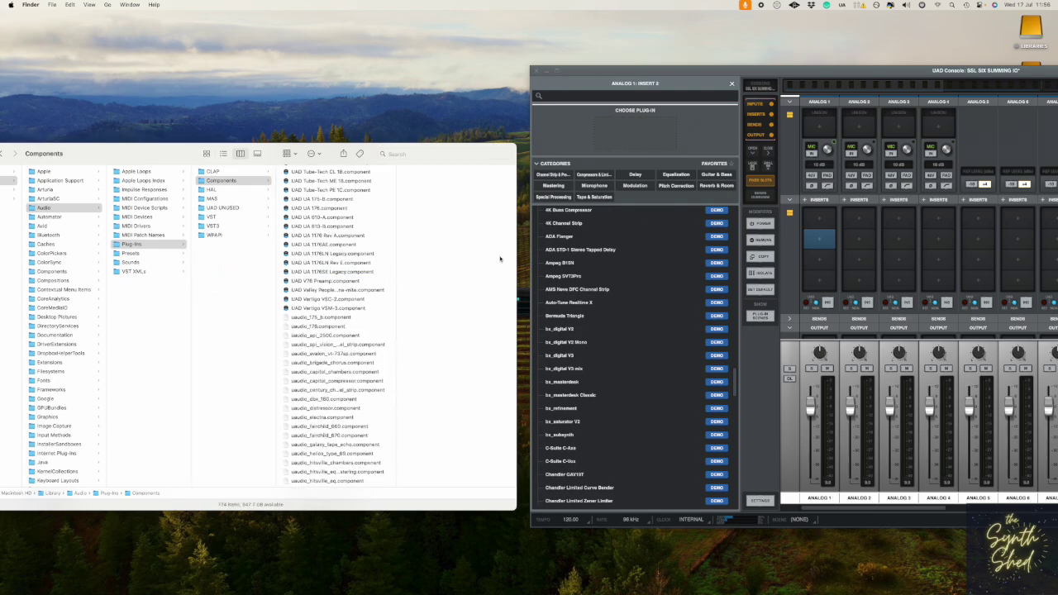
left_click(230, 208)
right_click(235, 207)
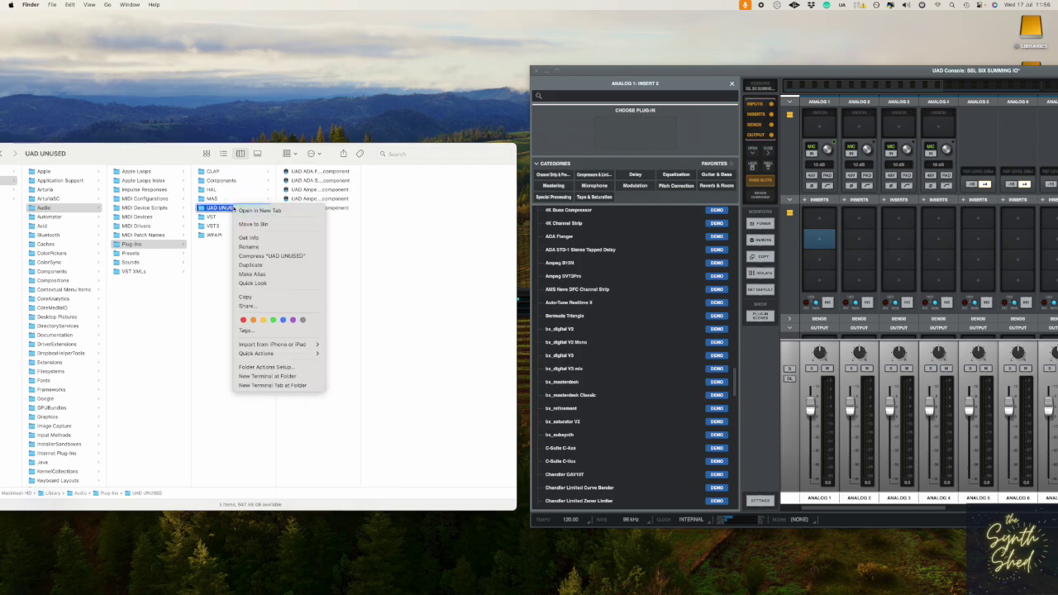
key("Escape")
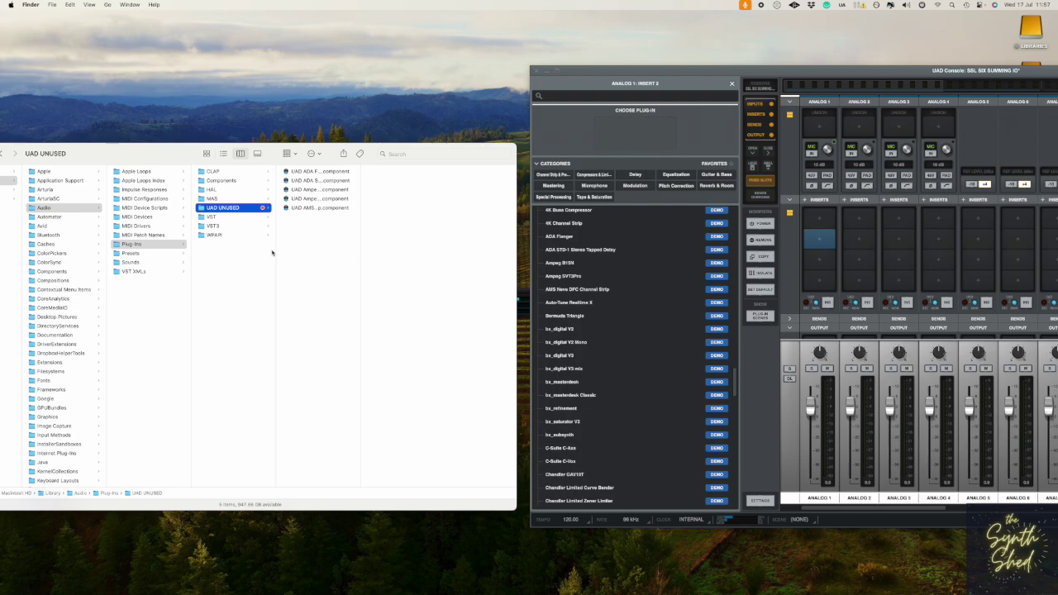
View the contents of UAD UNUSED and Components in turn, widening the file column enough to read the full component names.
left_click_drag(359, 220, 437, 213)
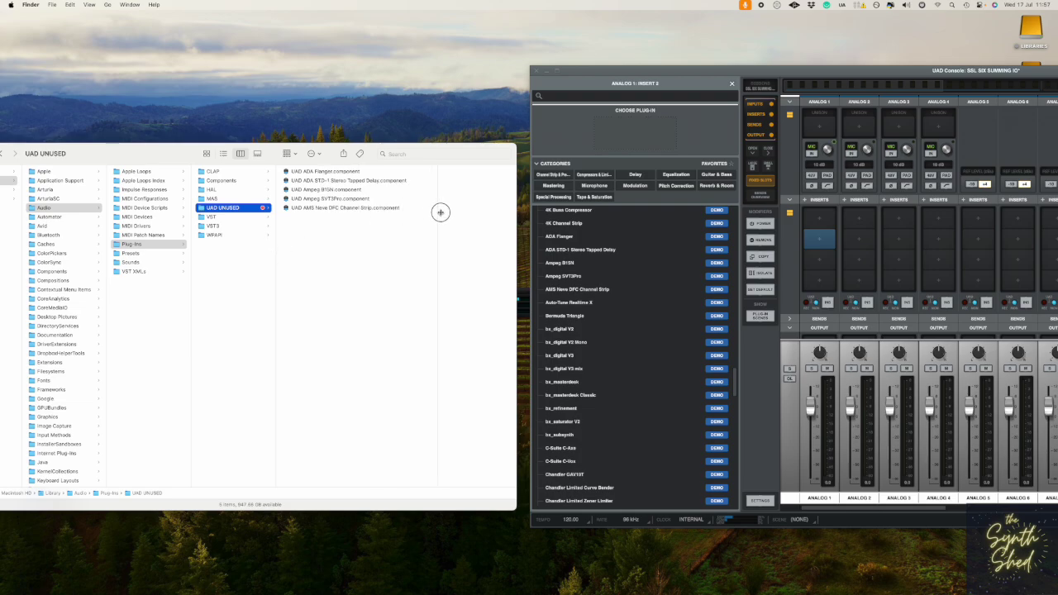
left_click(239, 180)
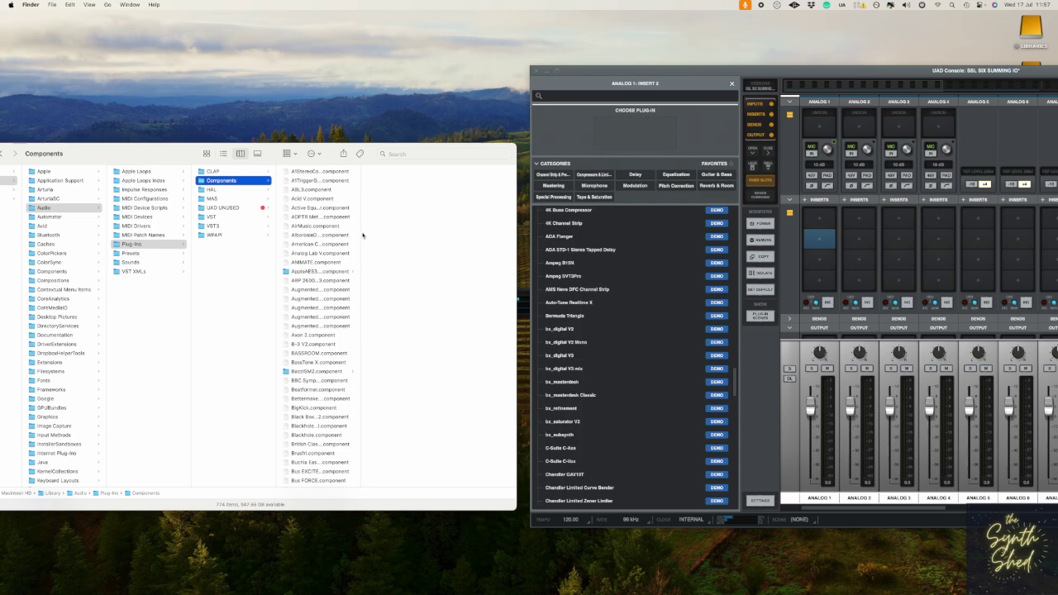
left_click_drag(364, 233, 435, 233)
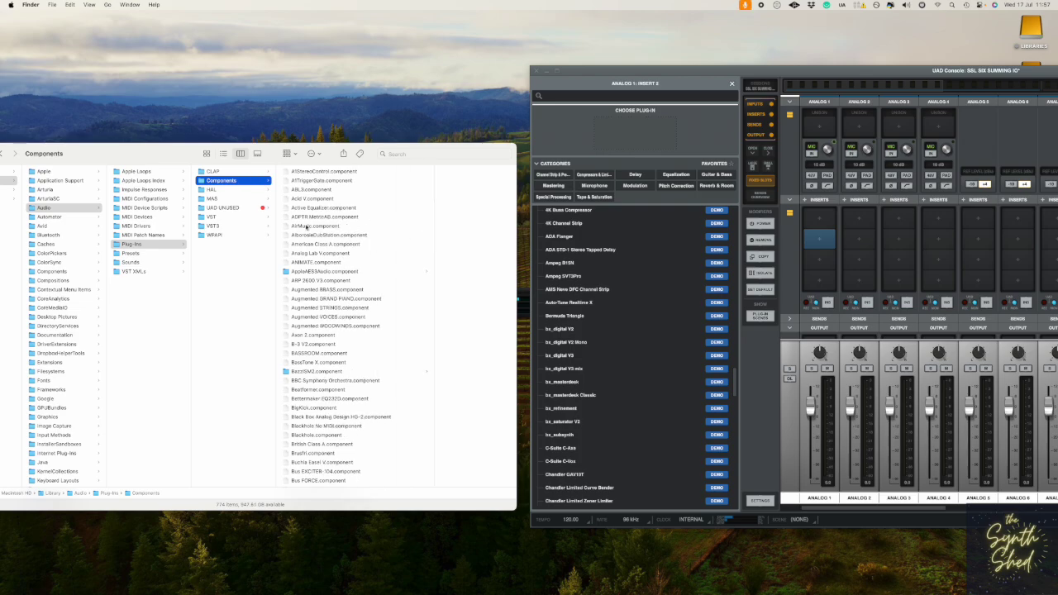
Switch to Ableton Live, quit it without saving the Untitled set, and relaunch Live 12 Suite.
left_click(395, 580)
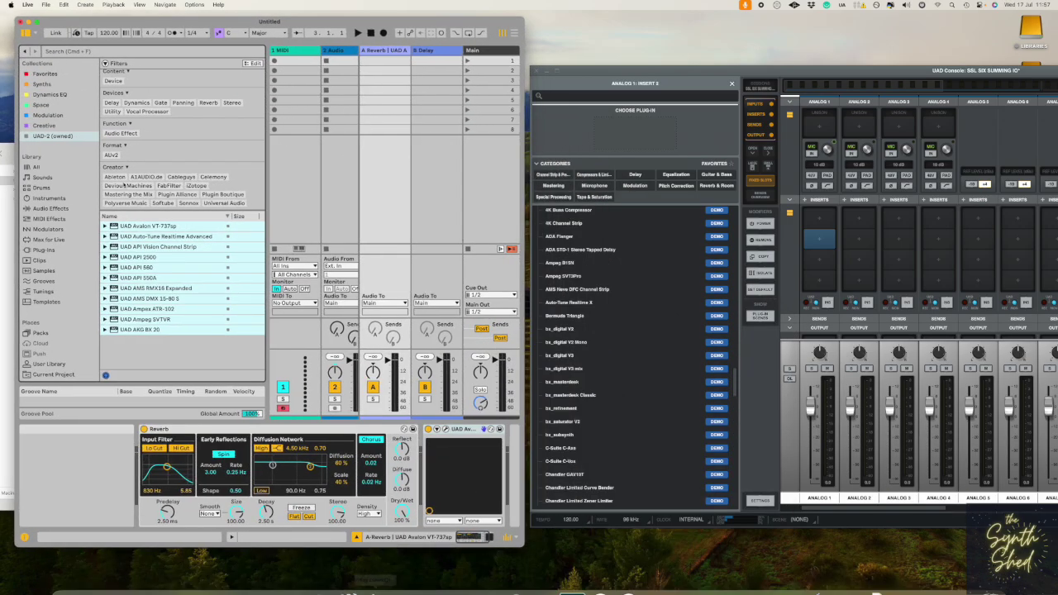
key("super+q")
left_click(222, 310)
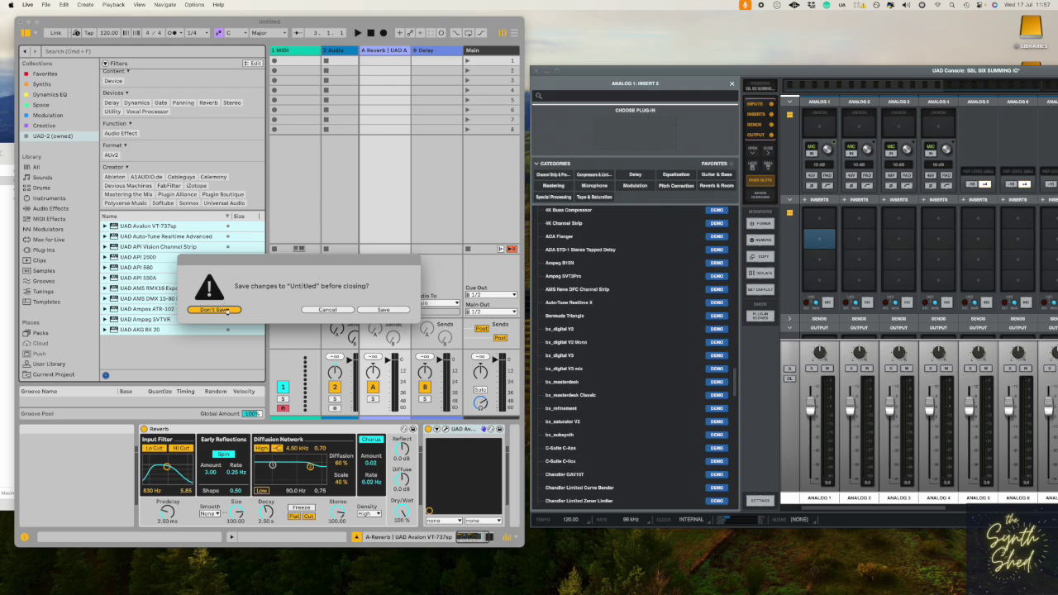
left_click(214, 310)
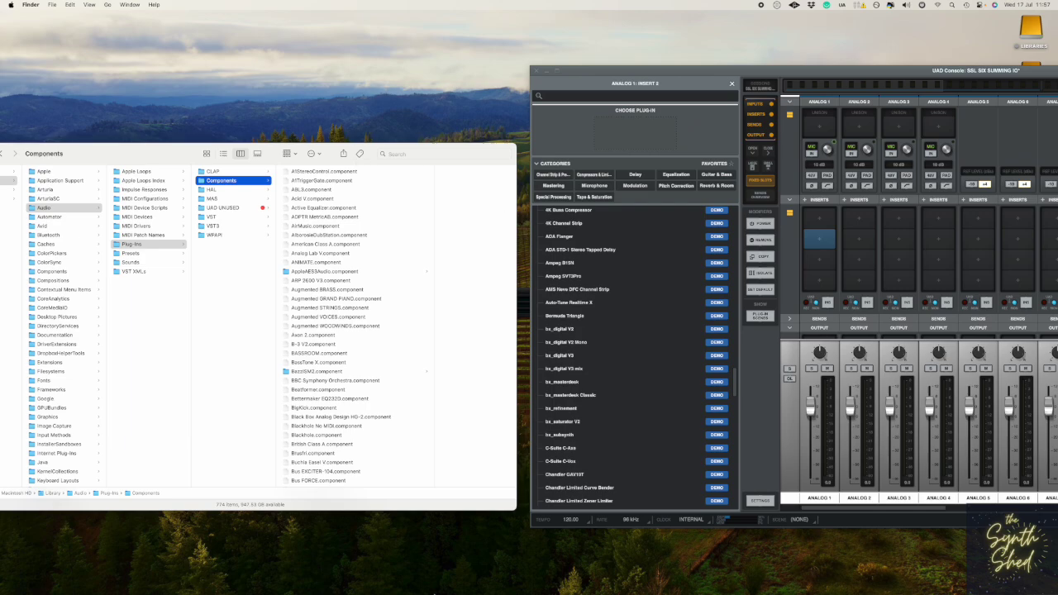
mouse_move(405, 584)
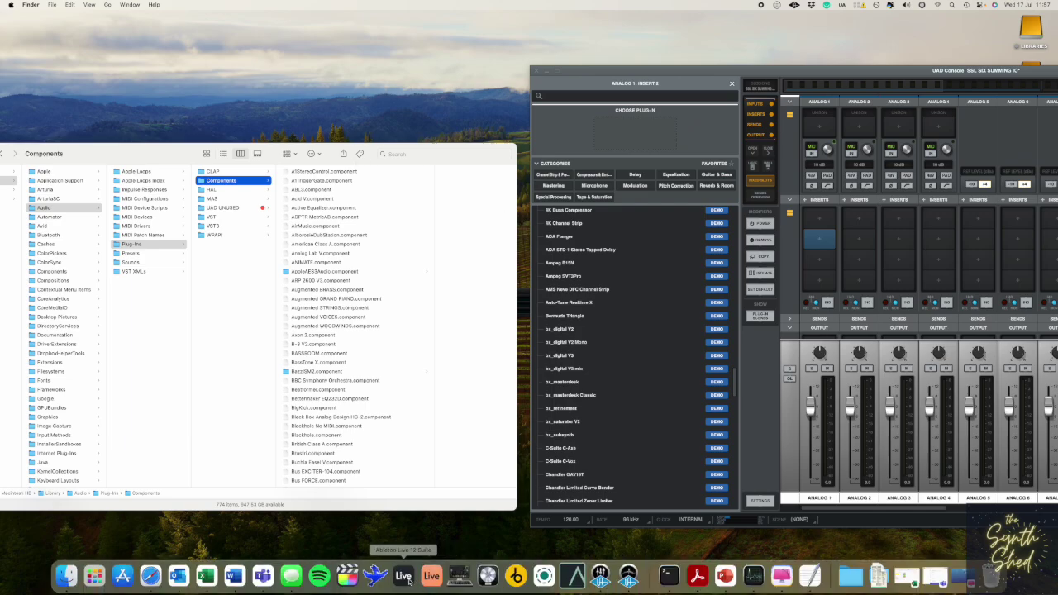
left_click(403, 576)
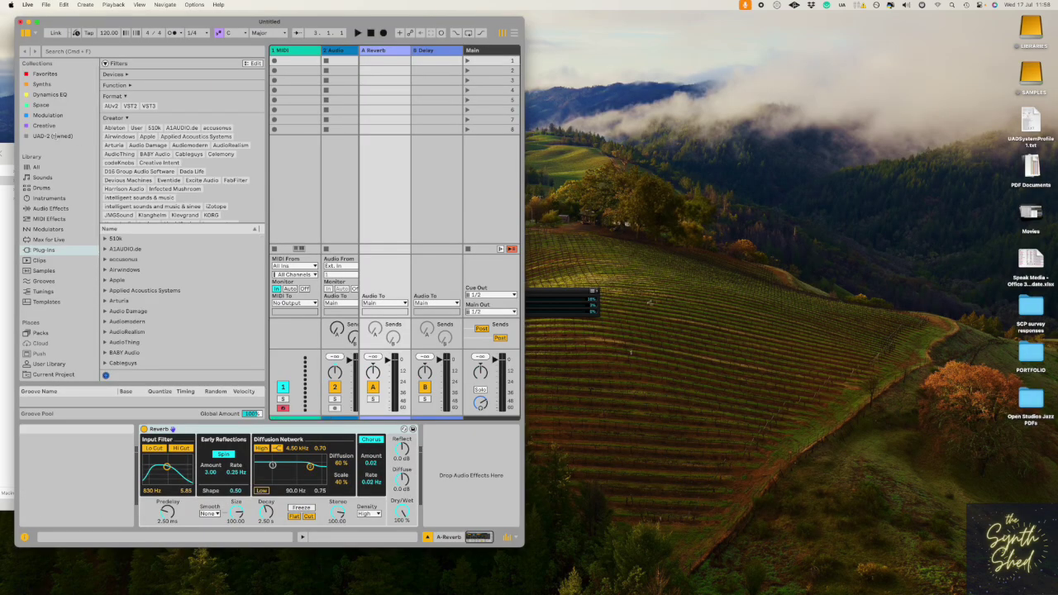
Filter Live's plug-ins to the AUv2 format and Universal Audio creator, and list the Universal Audio folder's contents in an enlarged results area.
left_click(112, 105)
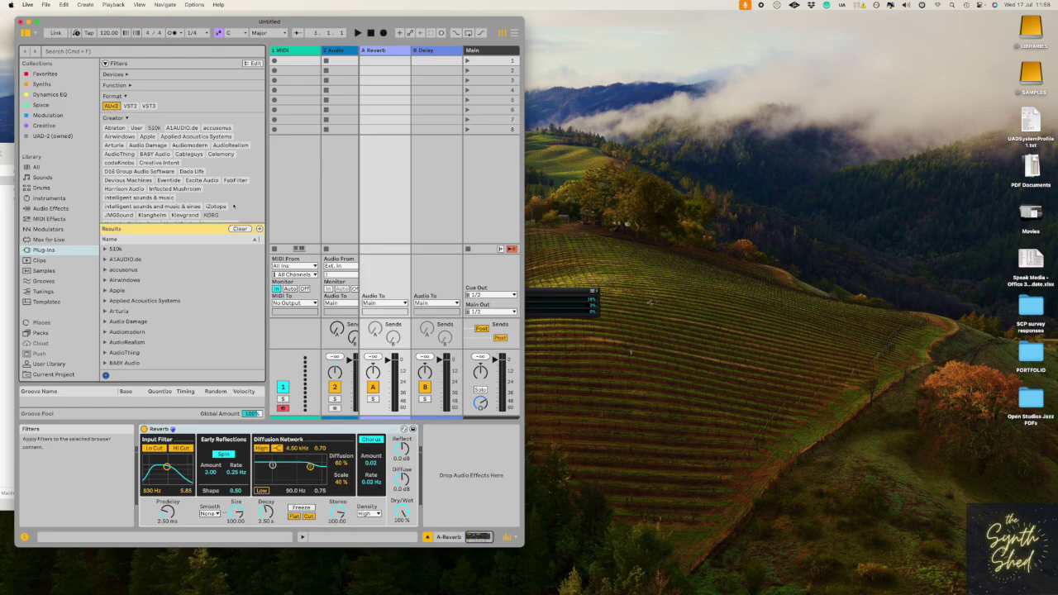
left_click_drag(209, 225, 209, 276)
scroll(157, 258, "down", 4)
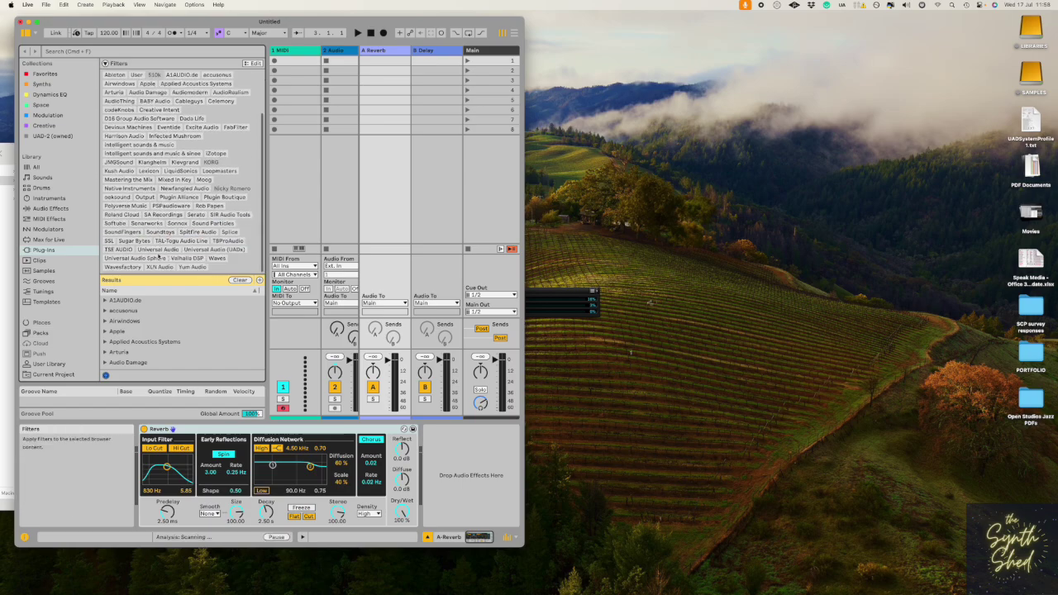
left_click(158, 249)
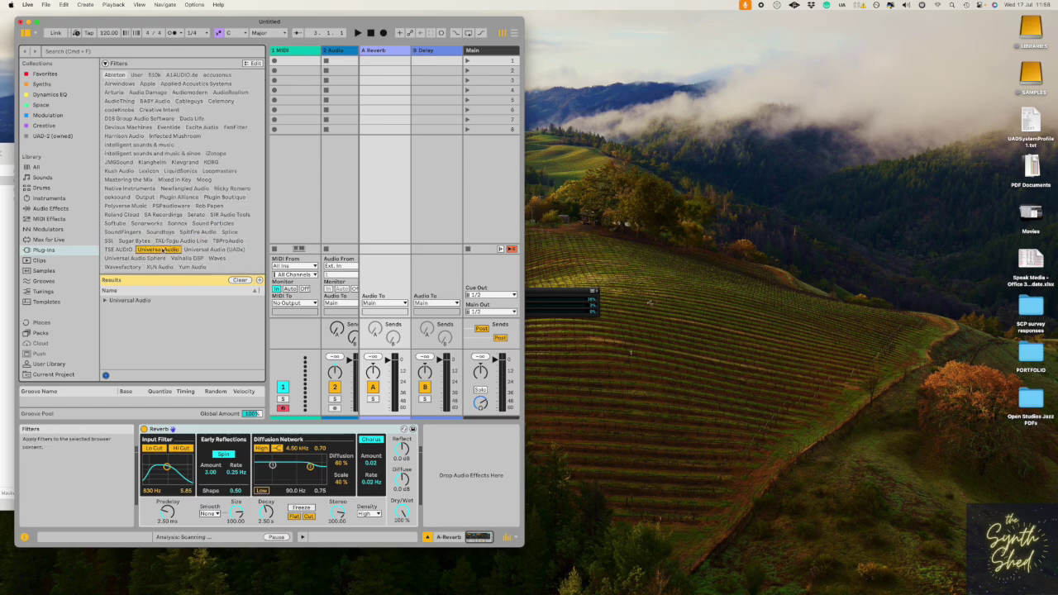
left_click(105, 300)
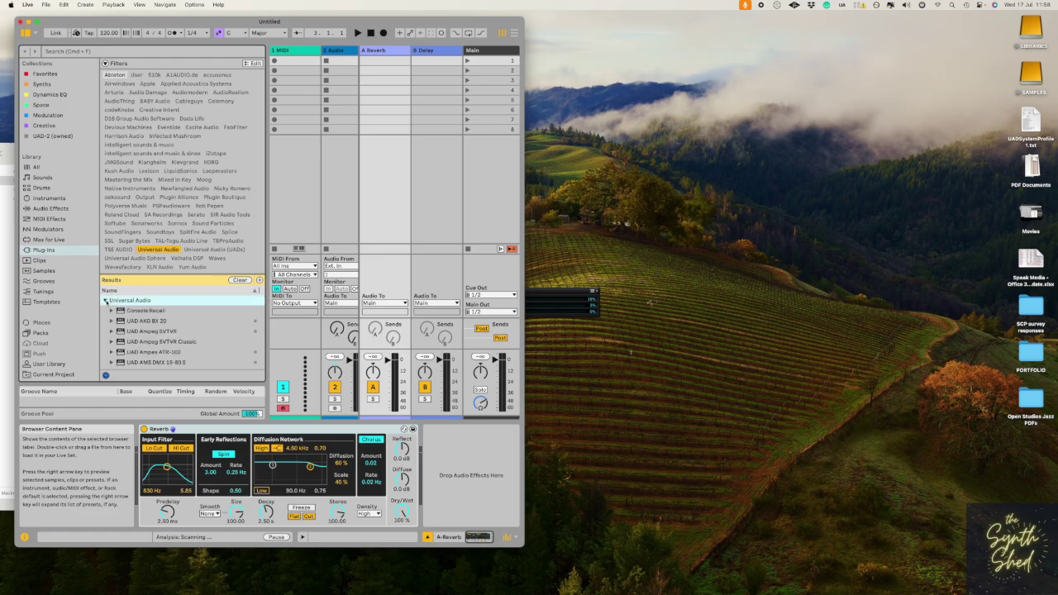
left_click_drag(181, 275, 188, 203)
Place Live beside the Finder window and compare its AUv2 plug-in list with the five components stored in UAD UNUSED.
left_click_drag(130, 23, 529, 19)
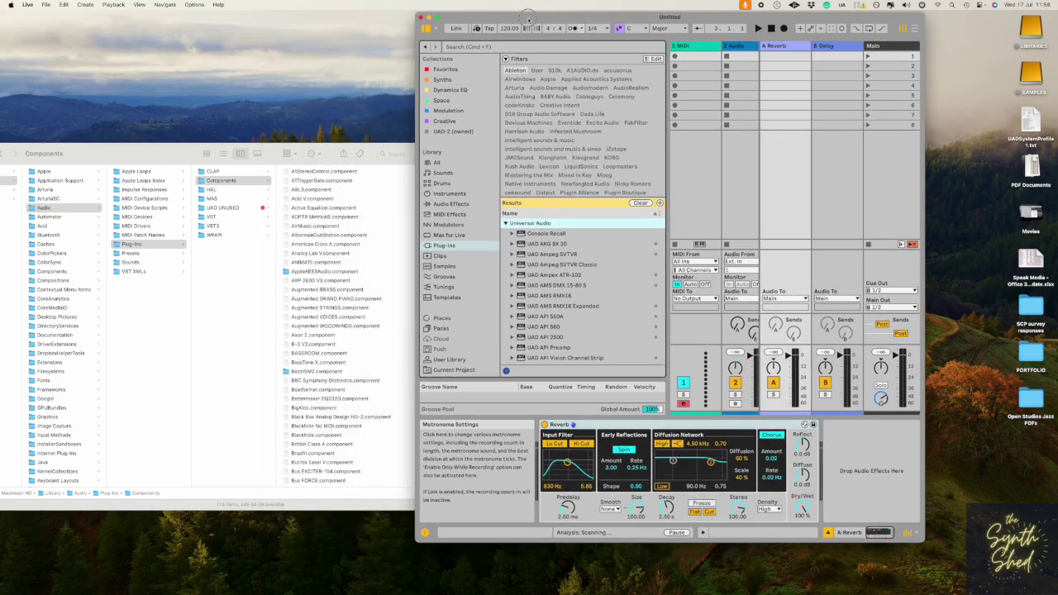
left_click(231, 241)
left_click(223, 208)
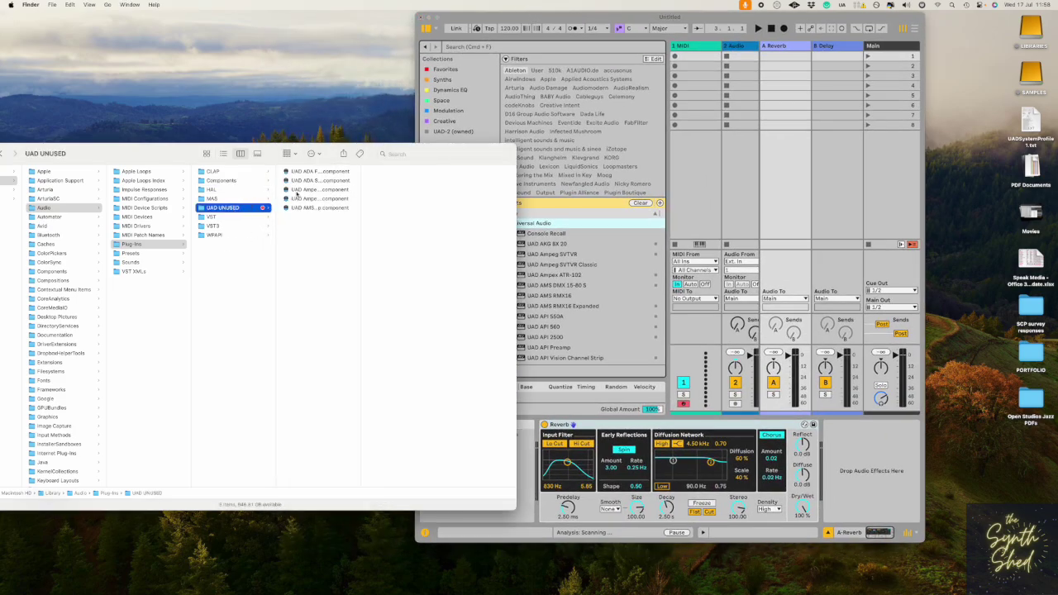
left_click_drag(381, 171, 428, 173)
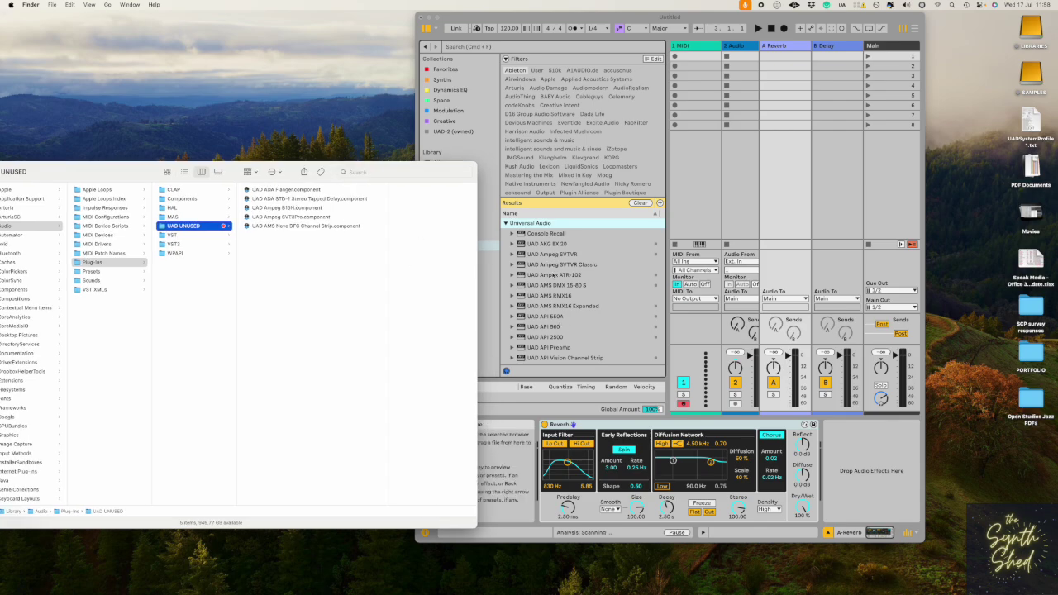
scroll(562, 329, "down", 1)
scroll(562, 329, "up", 1)
left_click_drag(295, 248, 284, 184)
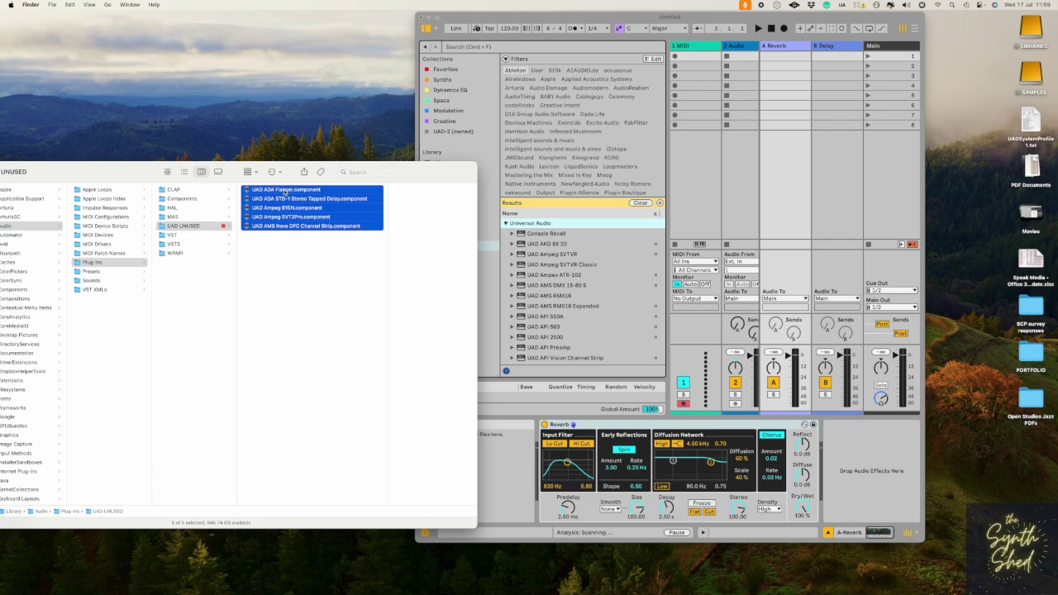
left_click(306, 264)
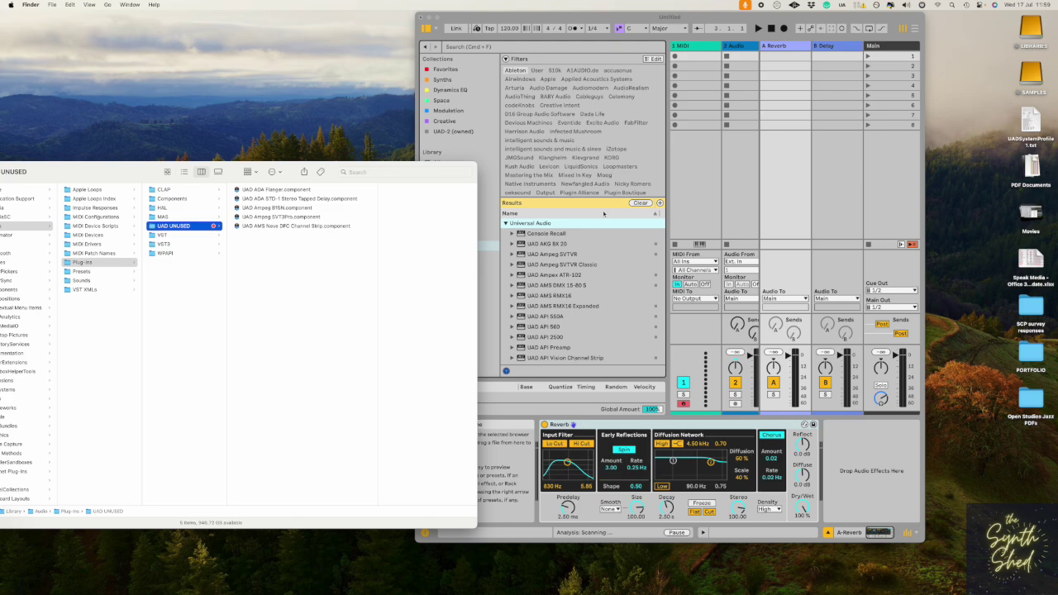
In Live, clear the filters, filter the plug-ins by VST2 and Universal Audio, and select UAD ADA Flanger in the results.
left_click(639, 202)
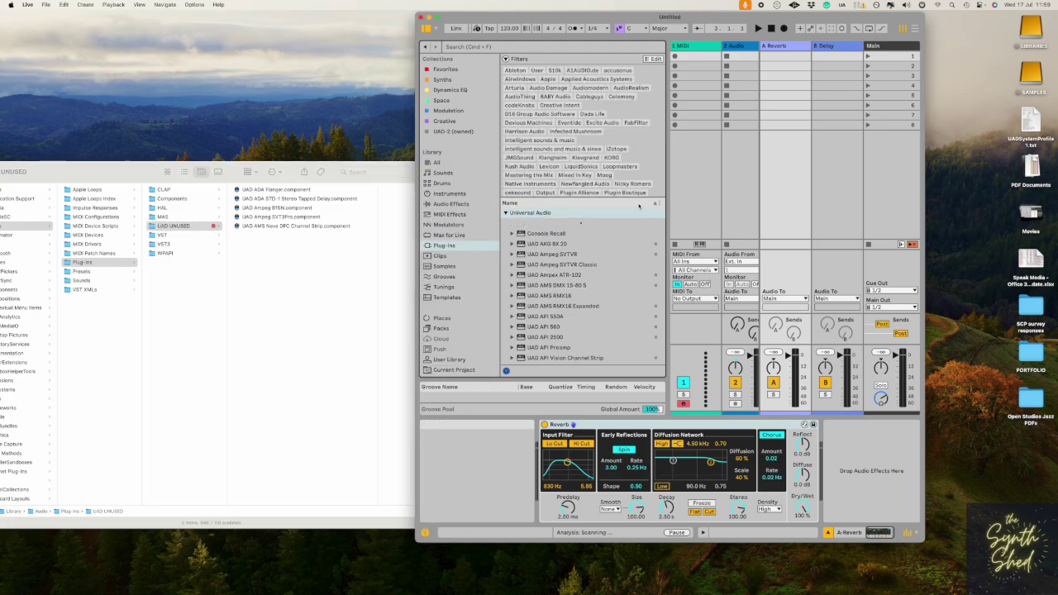
left_click(531, 101)
scroll(566, 177, "down", 3)
scroll(566, 176, "down", 3)
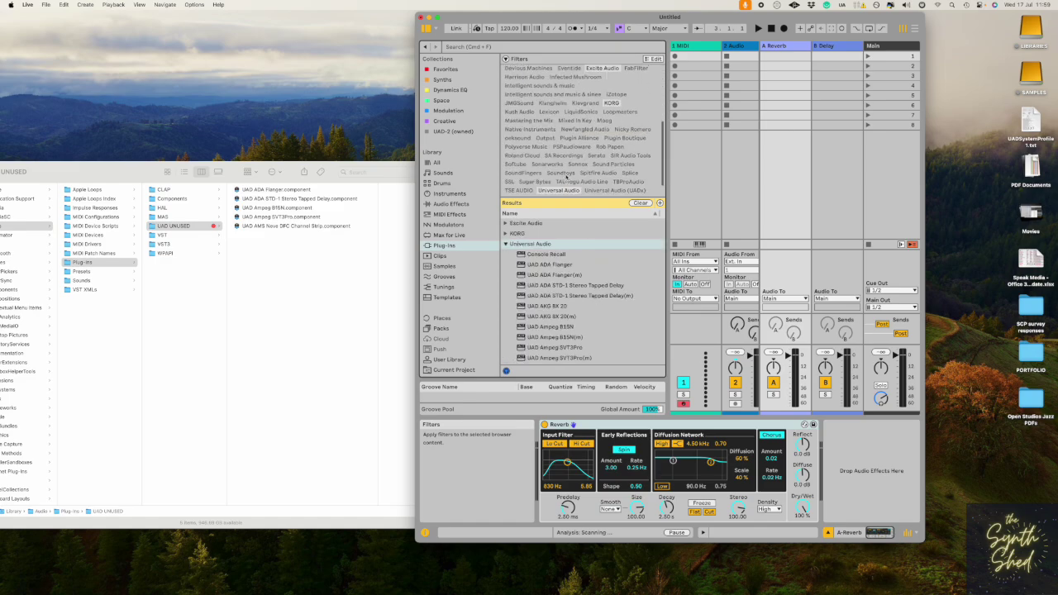
left_click(558, 175)
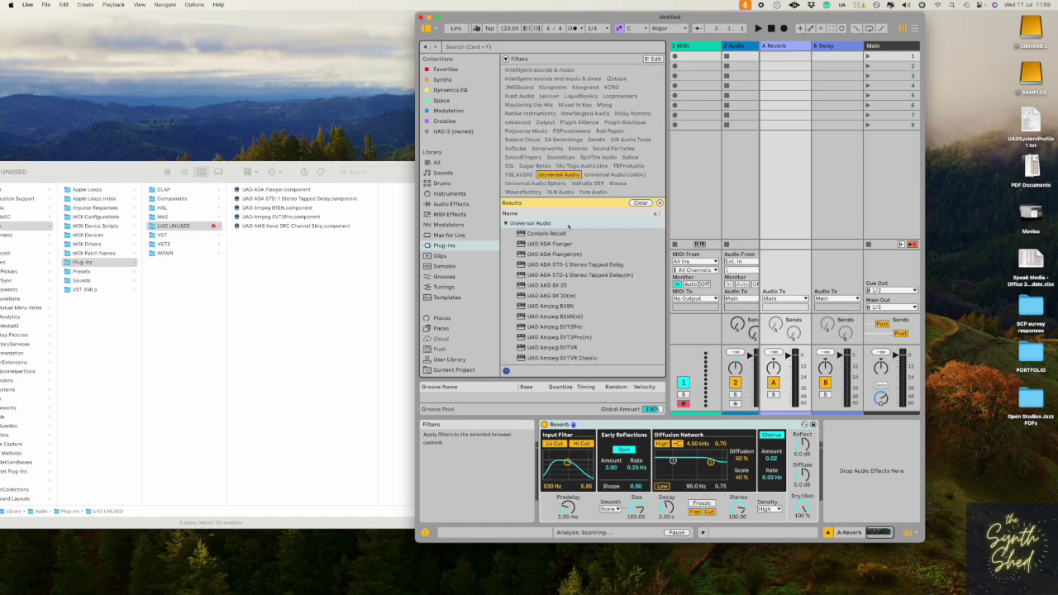
left_click(555, 245)
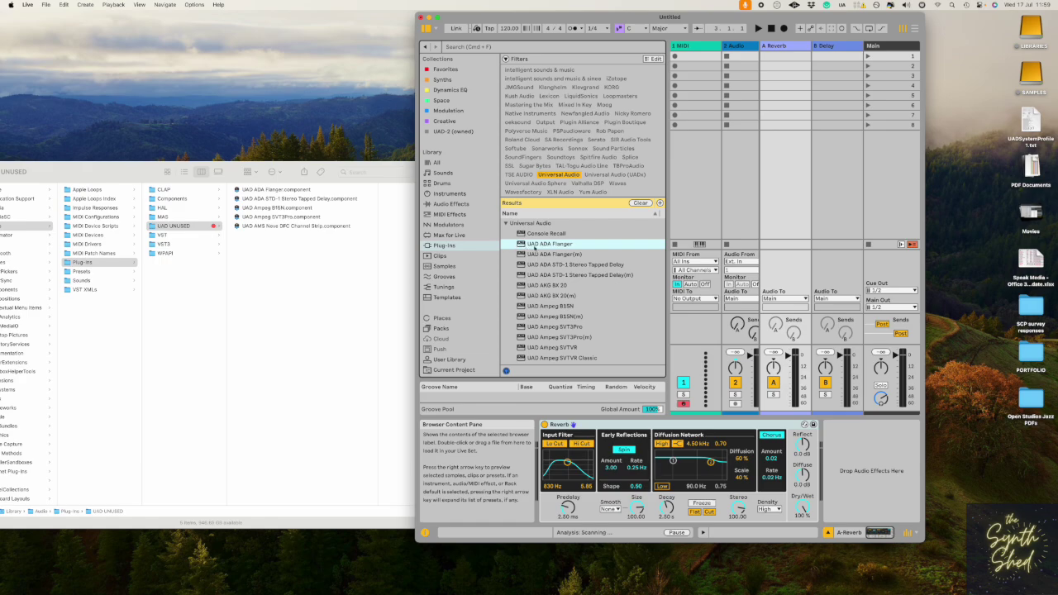
Remove the Universal Audio and VST2 filters in Live, and bring the Finder window showing UAD UNUSED back to the front.
left_click(558, 174)
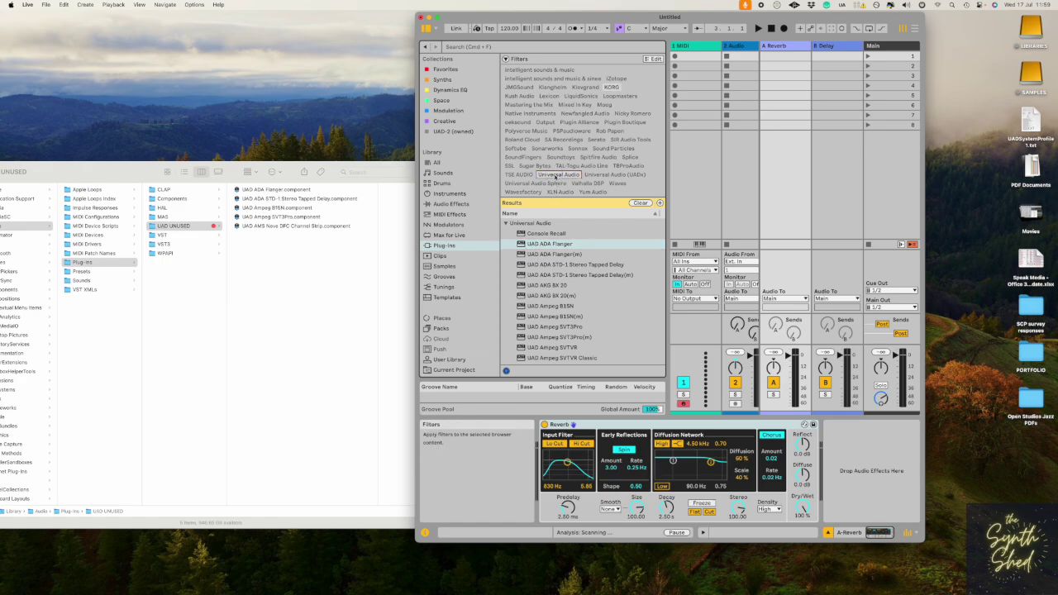
scroll(555, 176, "up", 5)
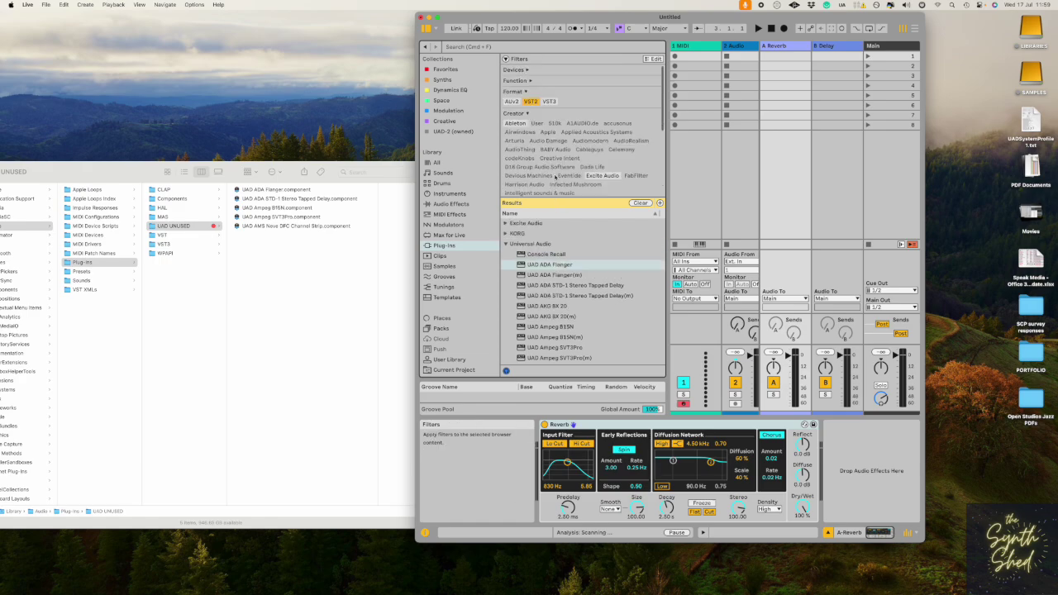
left_click(533, 101)
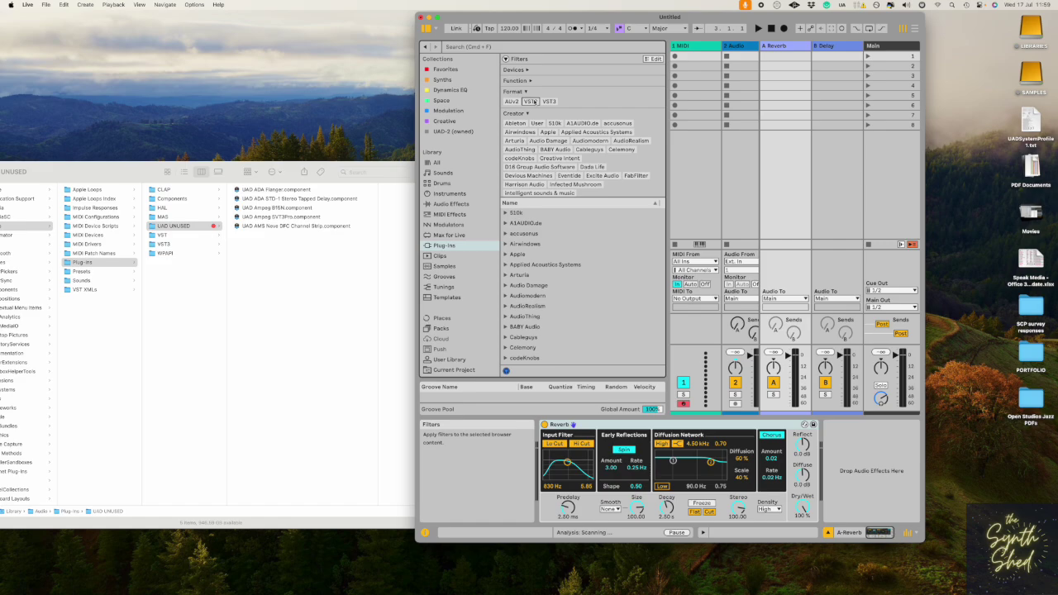
left_click(531, 101)
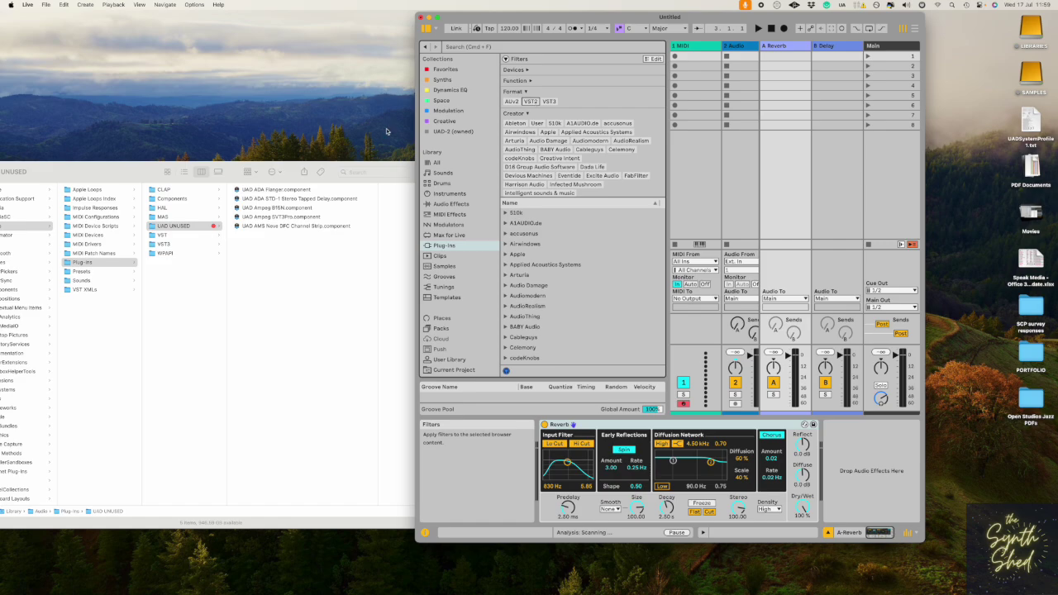
left_click(249, 323)
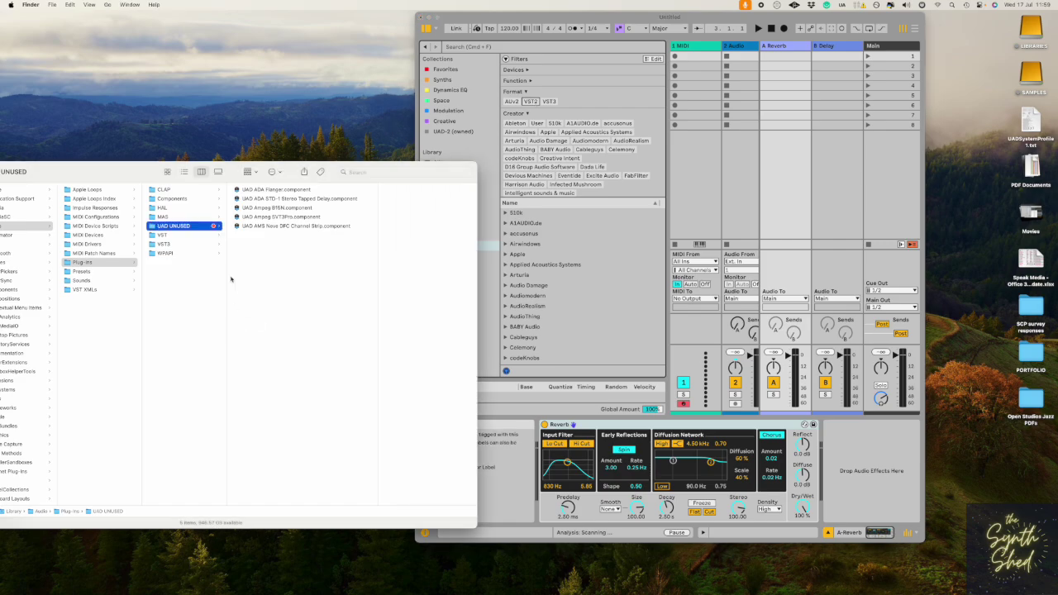
left_click_drag(146, 175, 425, 244)
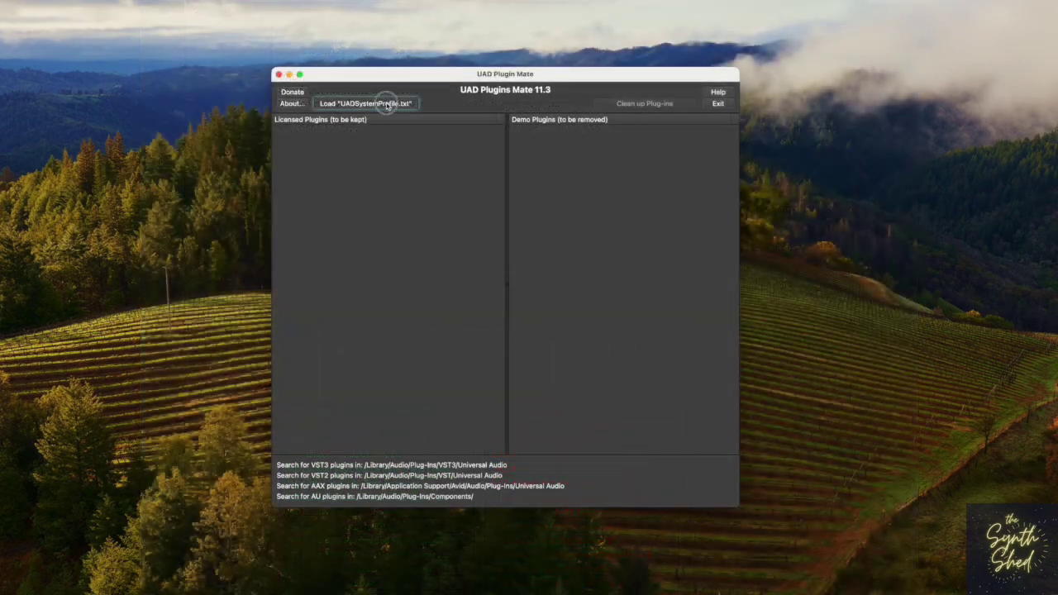
In UAD Plugin Mate, open the file chooser for loading UADSystemProfile.txt and cancel it.
left_click(385, 104)
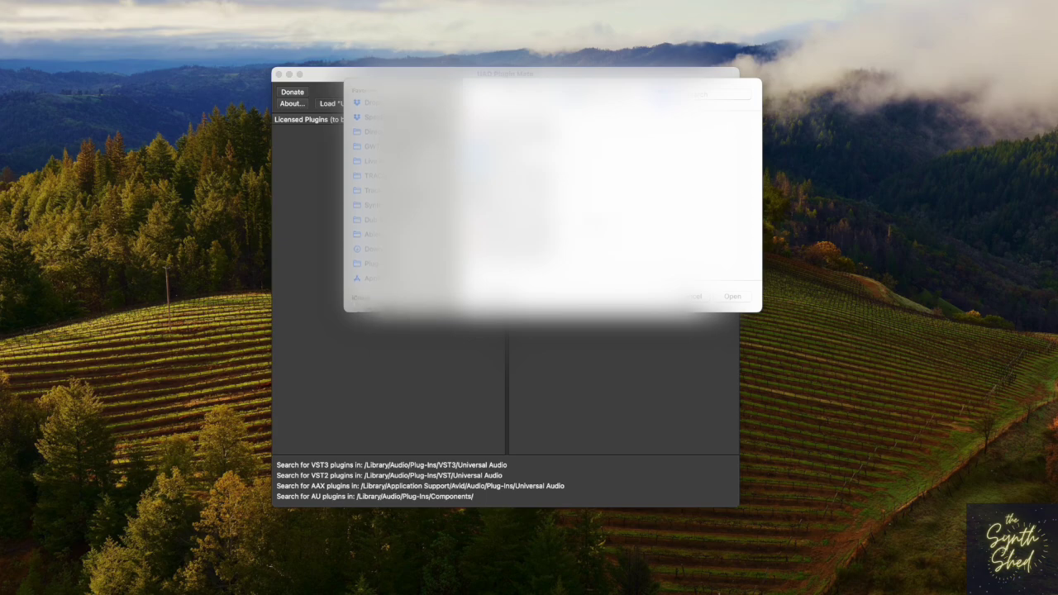
left_click(694, 296)
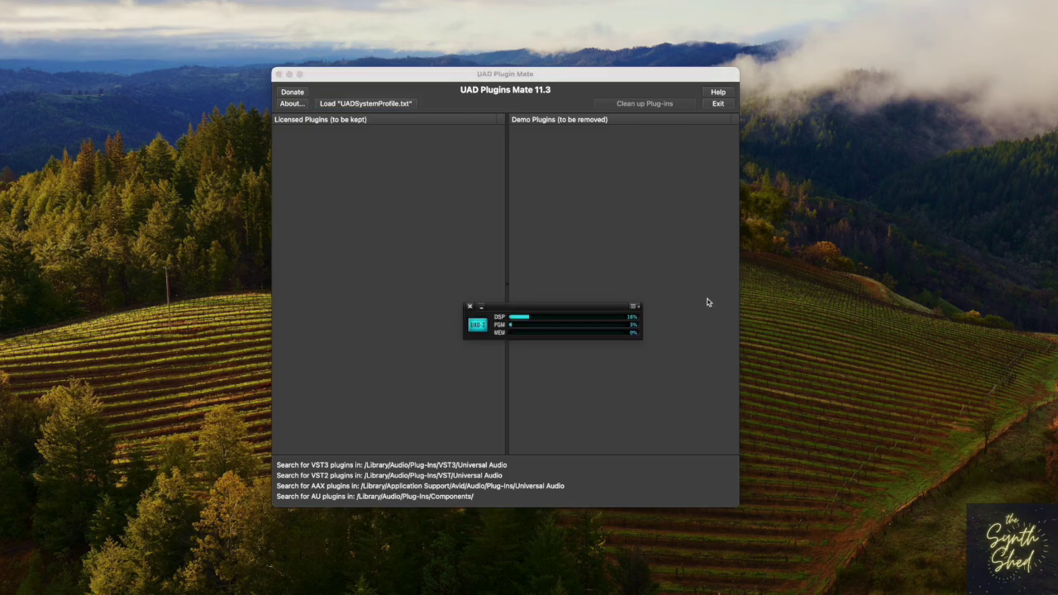
Open System Info in the UAD Control Panel, save a detailed system profile, and close the control panel and the UAD meter.
left_click(482, 328)
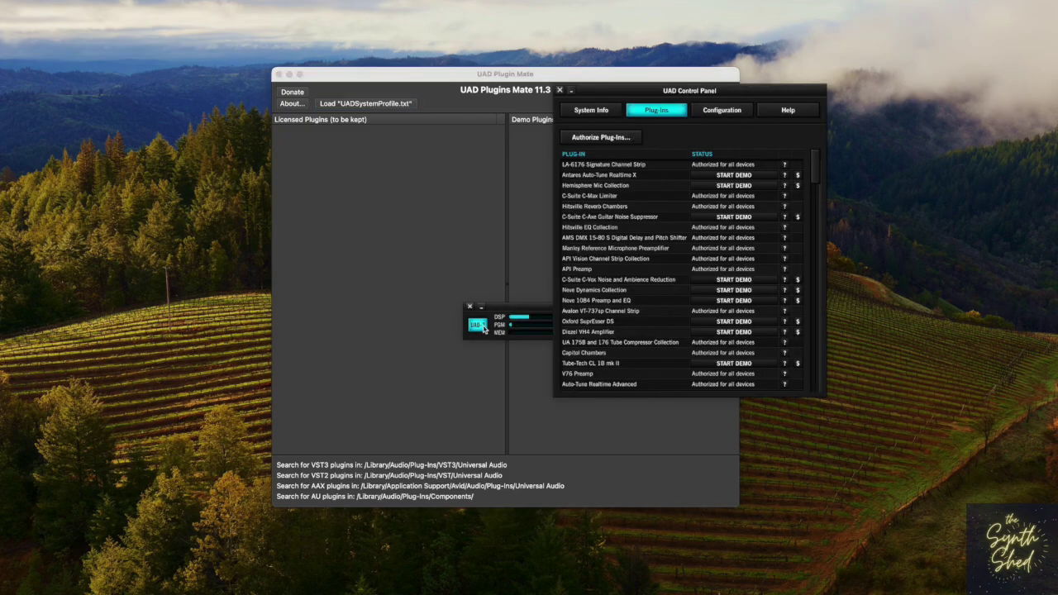
left_click(591, 110)
left_click_drag(606, 84, 592, 55)
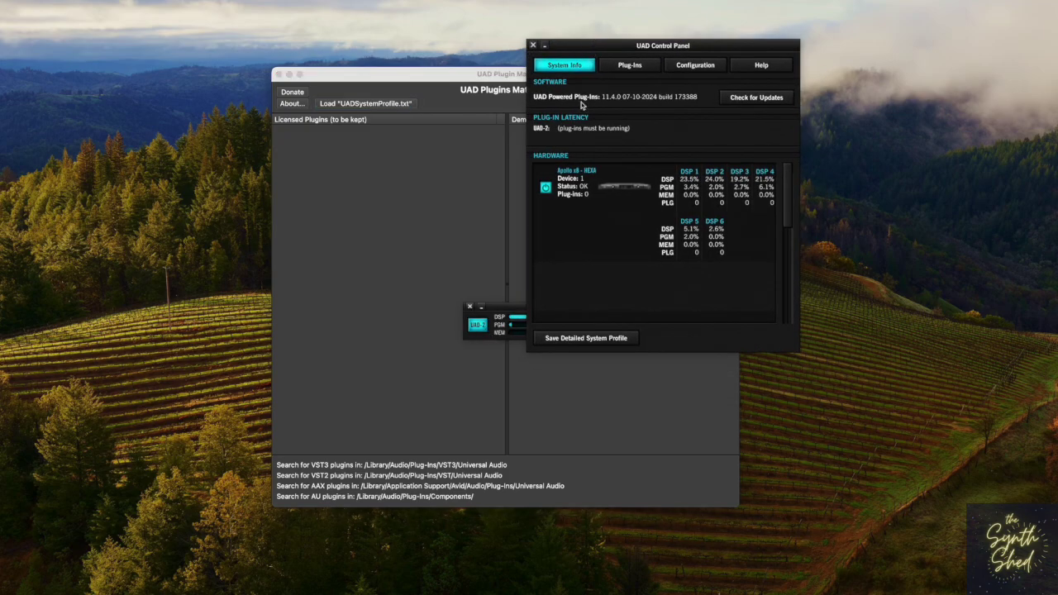
left_click(587, 338)
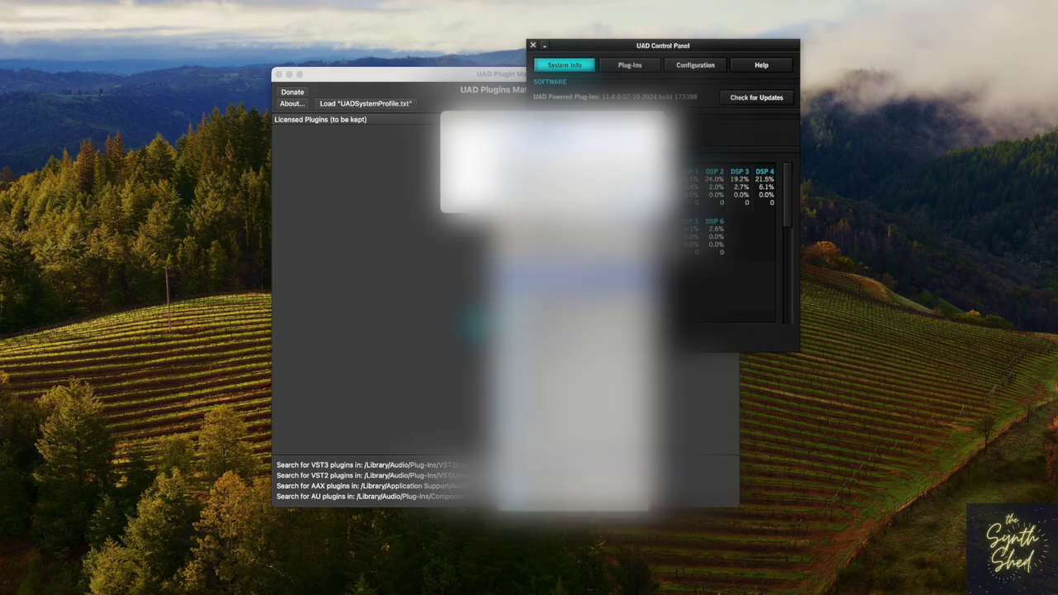
key("Return")
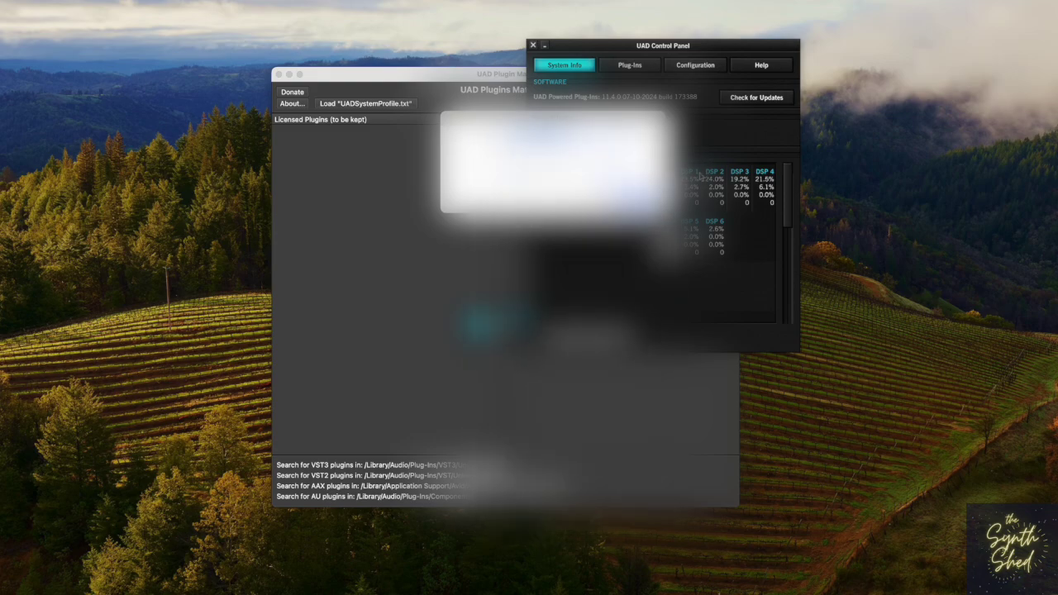
key("Return")
left_click(533, 46)
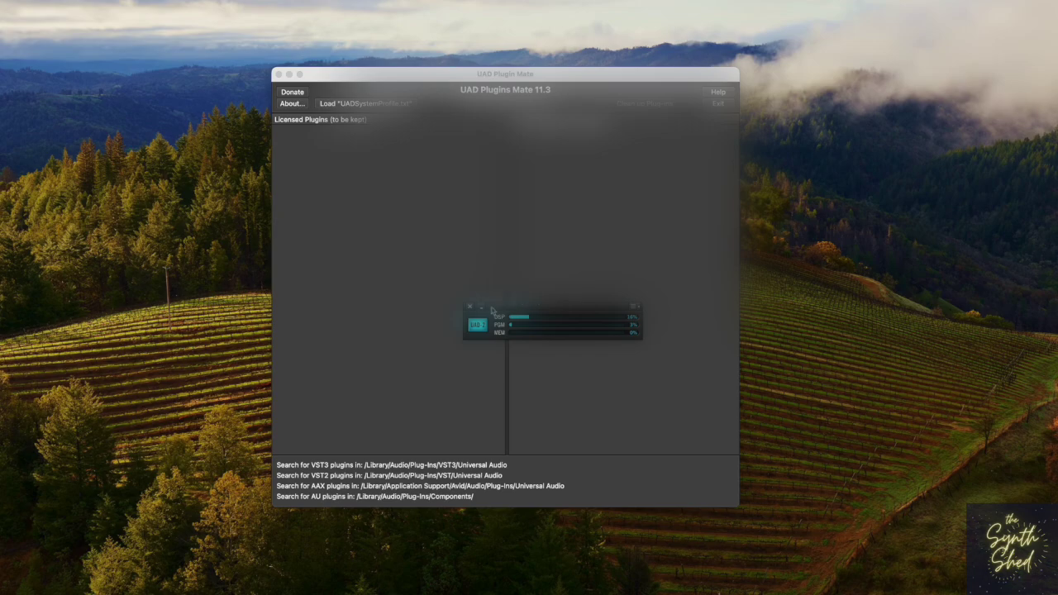
left_click(469, 305)
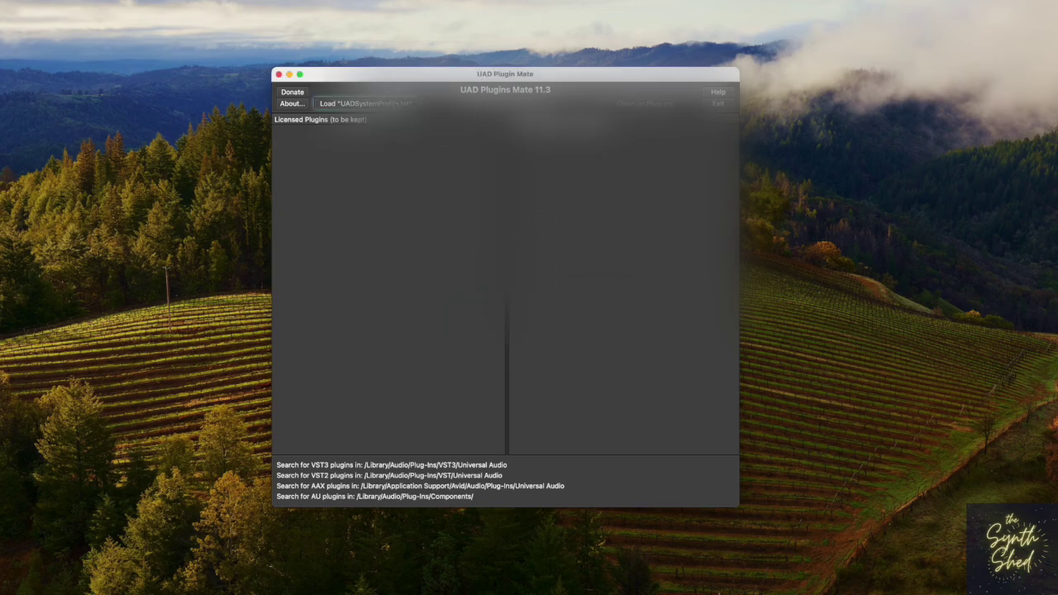
Load the saved UADSystemProfile.txt into UAD Plugin Mate, enlarge its window, and review the demo plug-ins marked for removal.
left_click(395, 105)
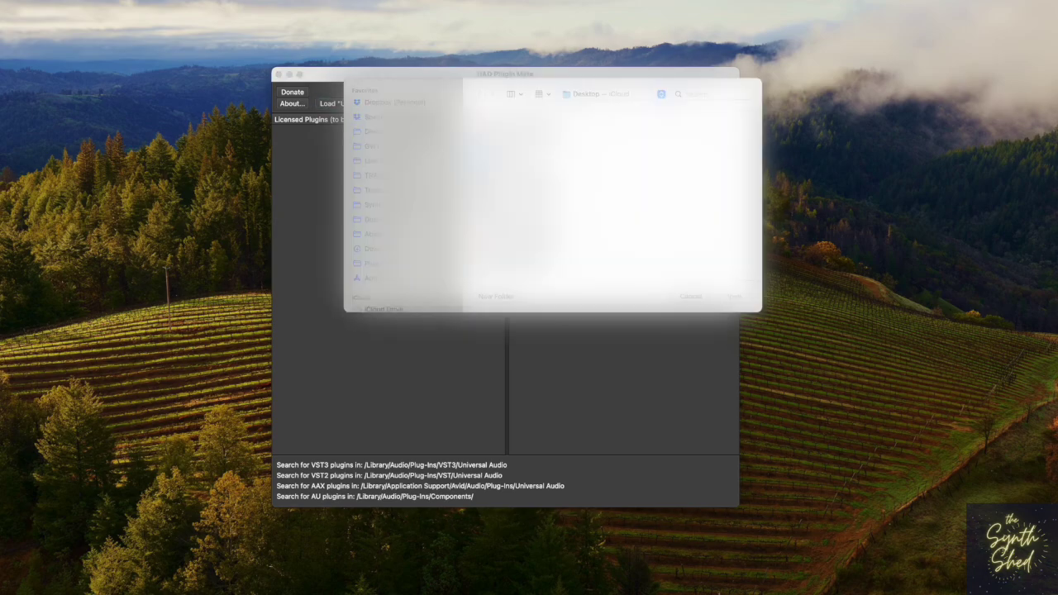
key("Return")
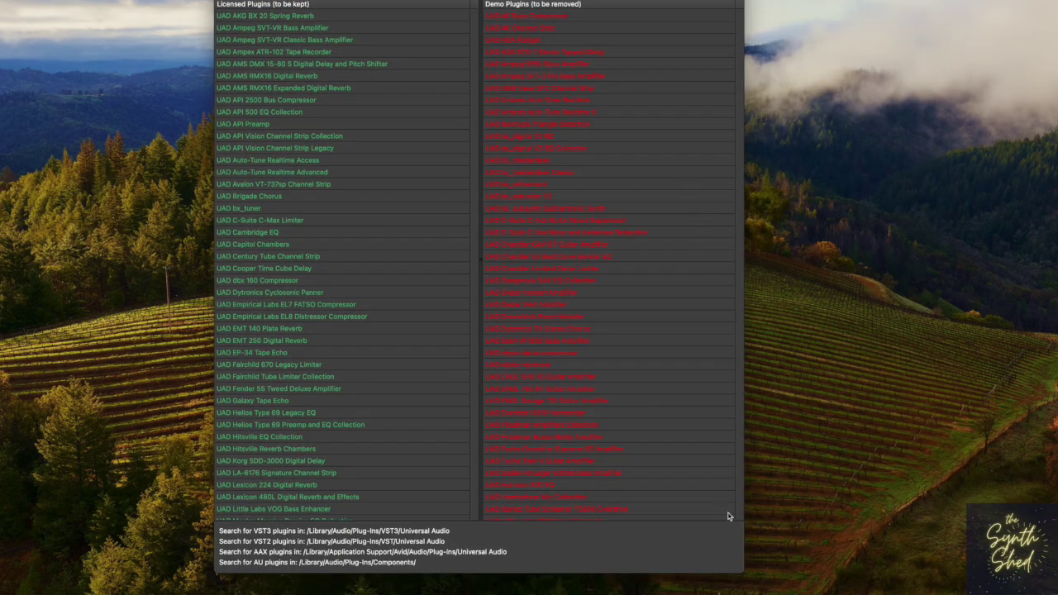
left_click_drag(737, 571, 911, 594)
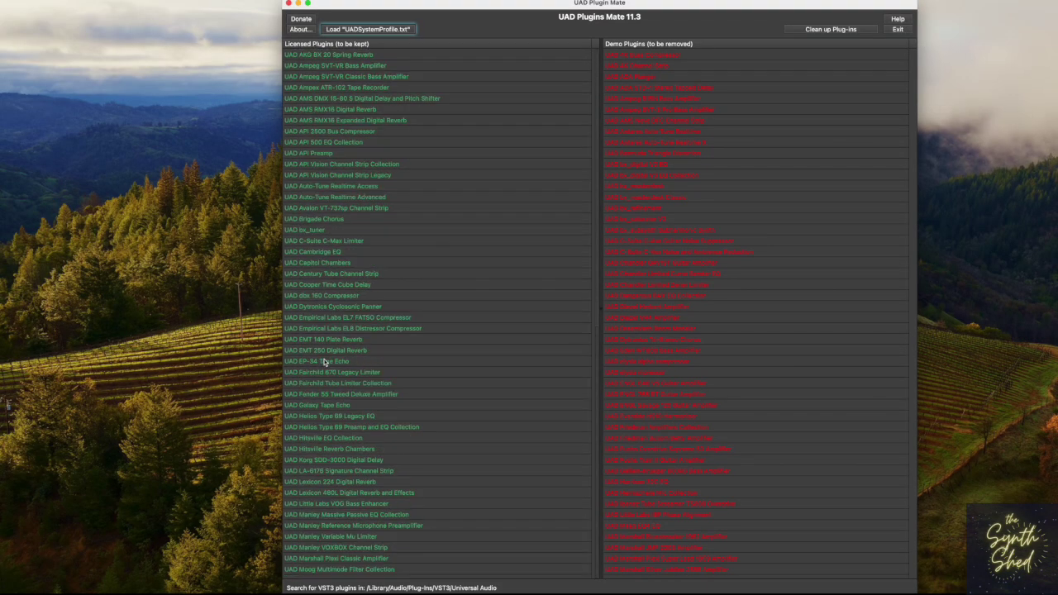
scroll(782, 177, "down", 5)
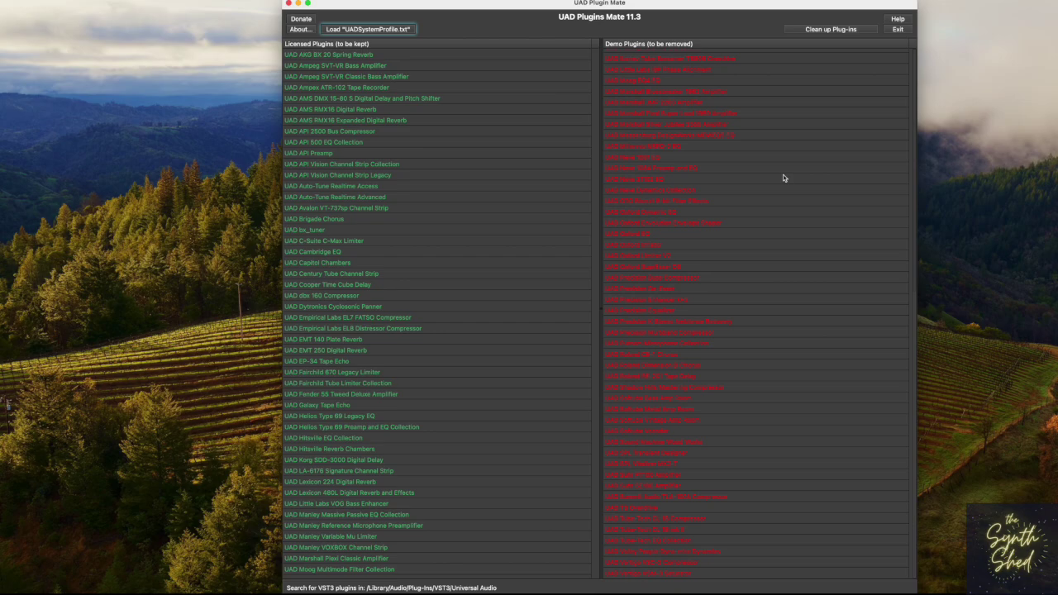
scroll(783, 177, "down", 5)
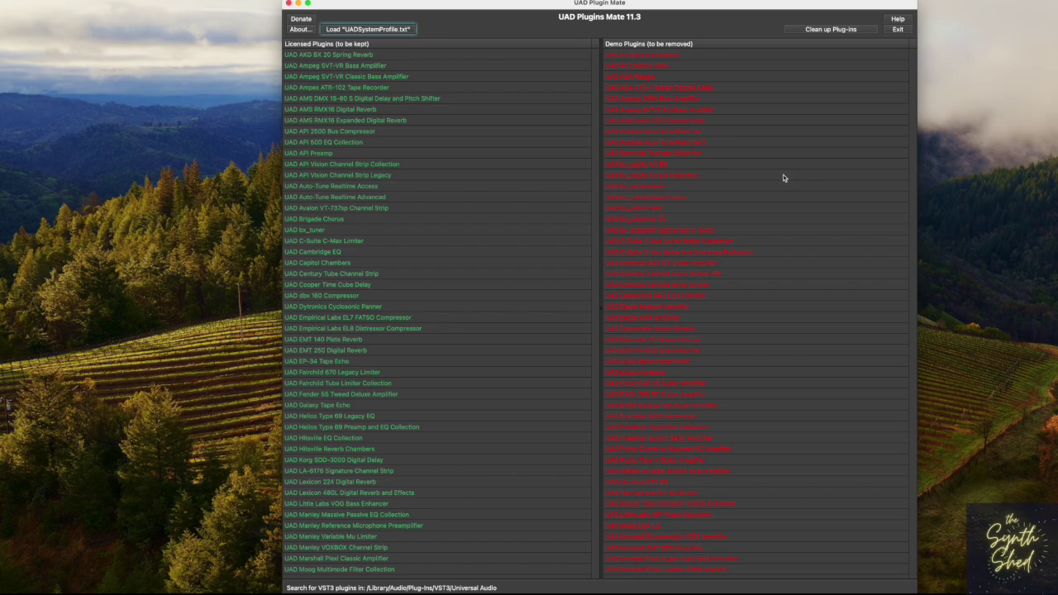
Read UAD Plugin Mate's help text with its window moved clear of the plug-in lists, and close it.
left_click(897, 18)
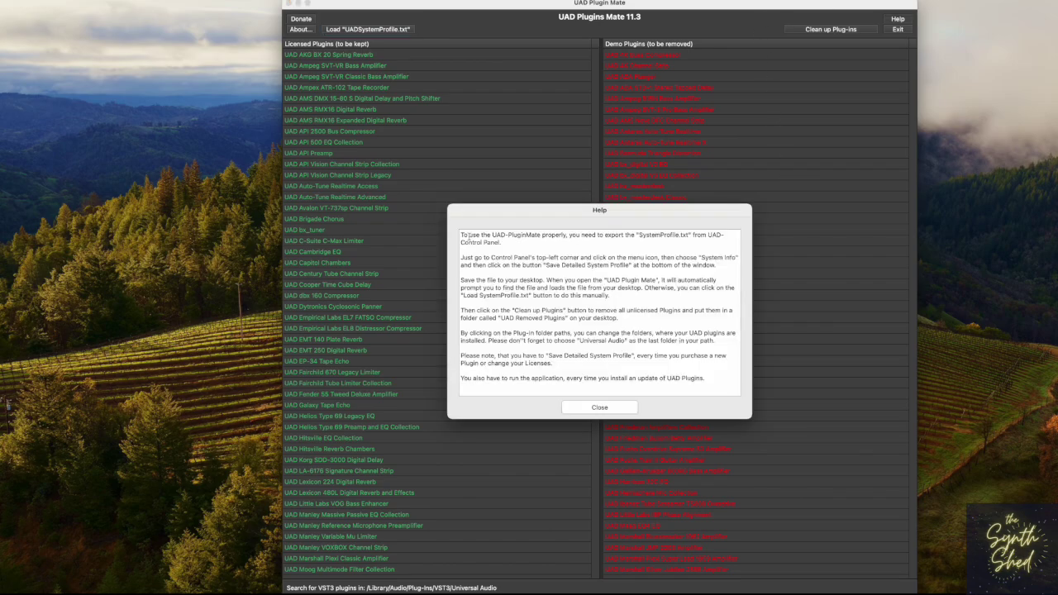
left_click_drag(506, 214, 236, 248)
left_click(236, 248)
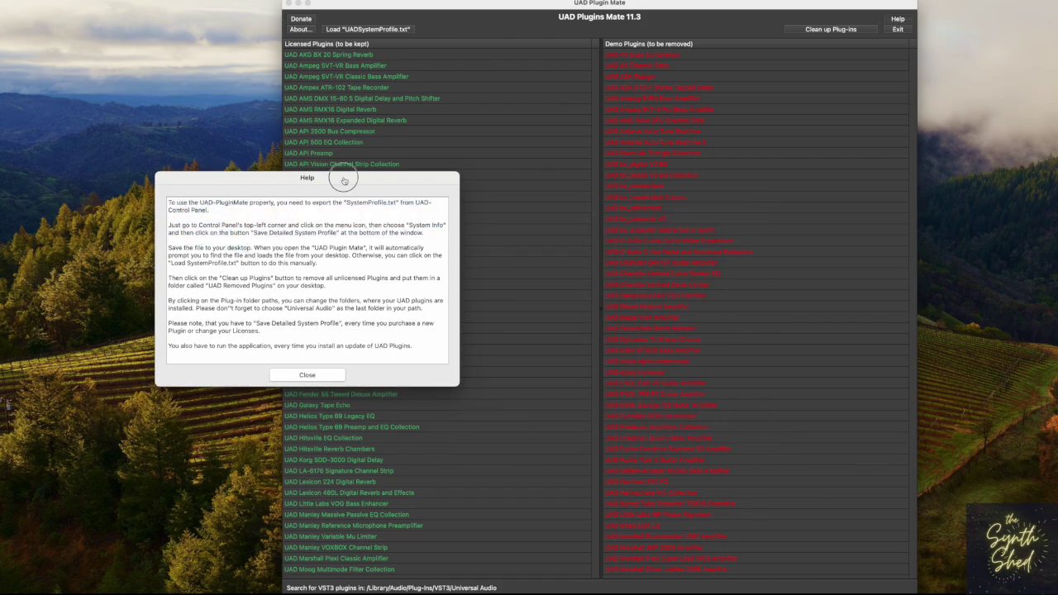
left_click_drag(343, 178, 202, 169)
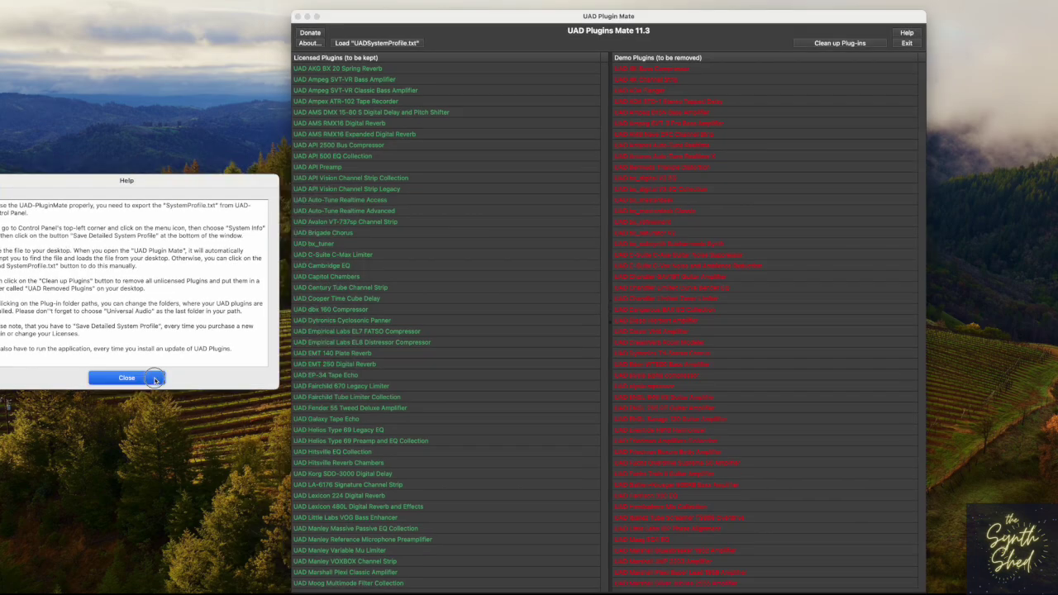
key("Return")
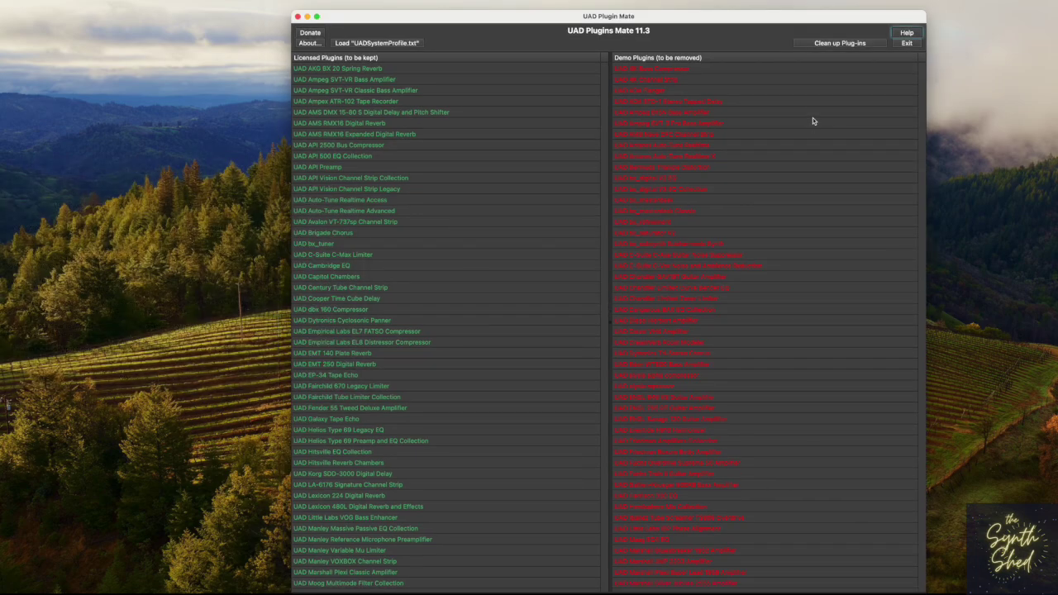
Clean up the demo plug-ins listed for removal and confirm the operation.
left_click(837, 42)
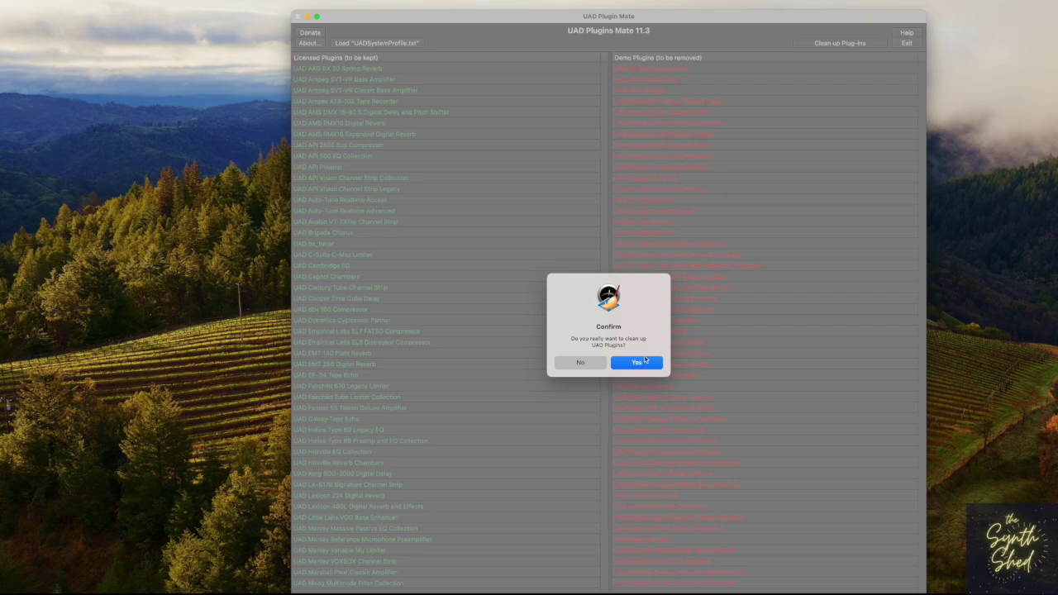
left_click(641, 364)
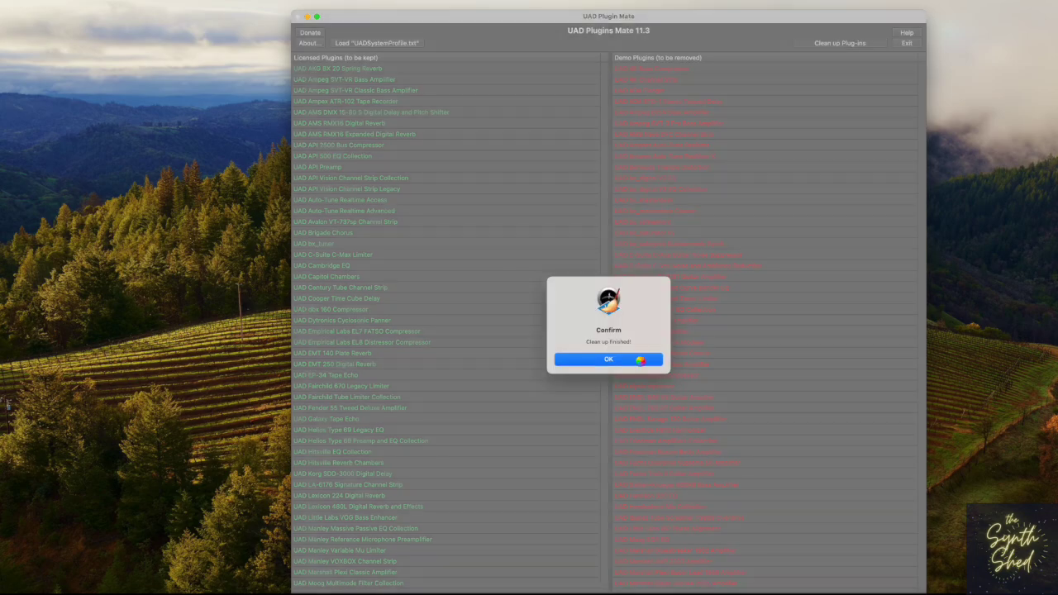
left_click(640, 364)
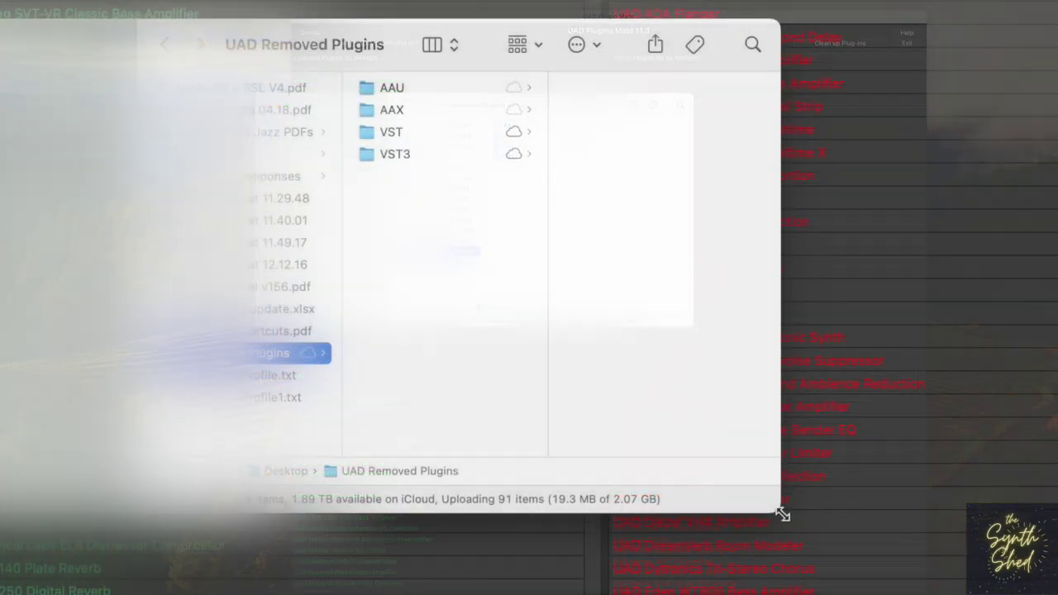
In Finder, enlarge the UAD Removed Plugins window and check the contents of its VST3, VST, AAX and AAU folders.
left_click_drag(781, 514, 946, 594)
left_click(451, 155)
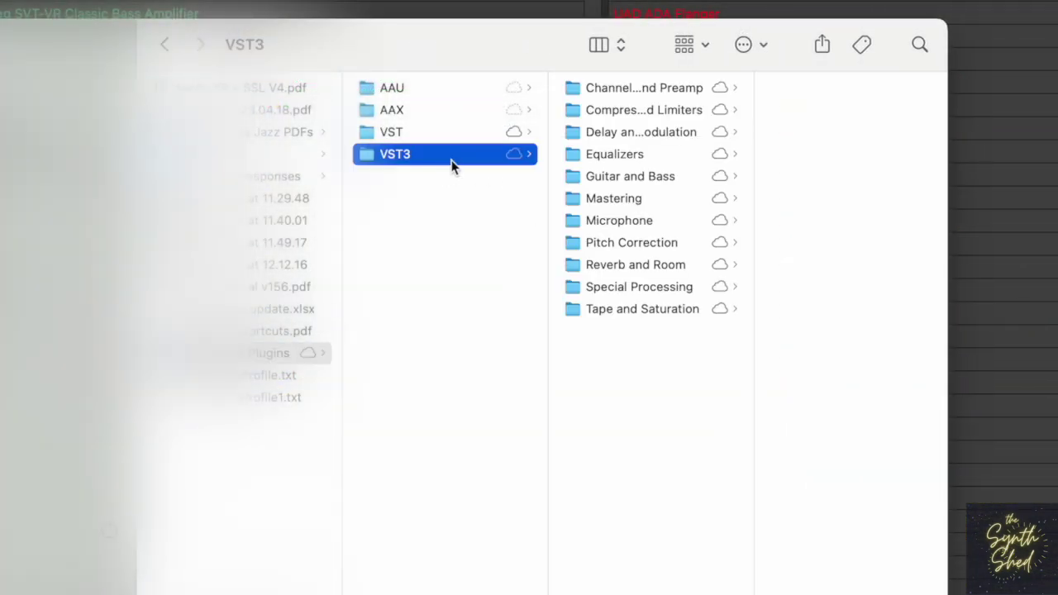
key("Up")
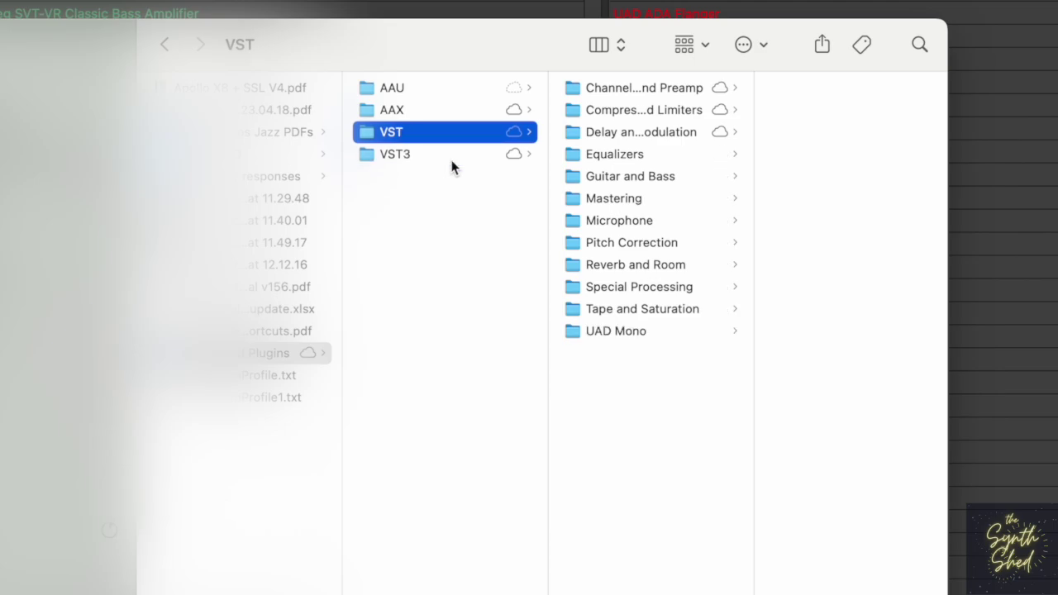
key("Up")
key("Up")
Open the Plug-Ins > Components folder inside AAU, widen the file column to read the full component names, and move the window aside.
key("Right")
key("Right")
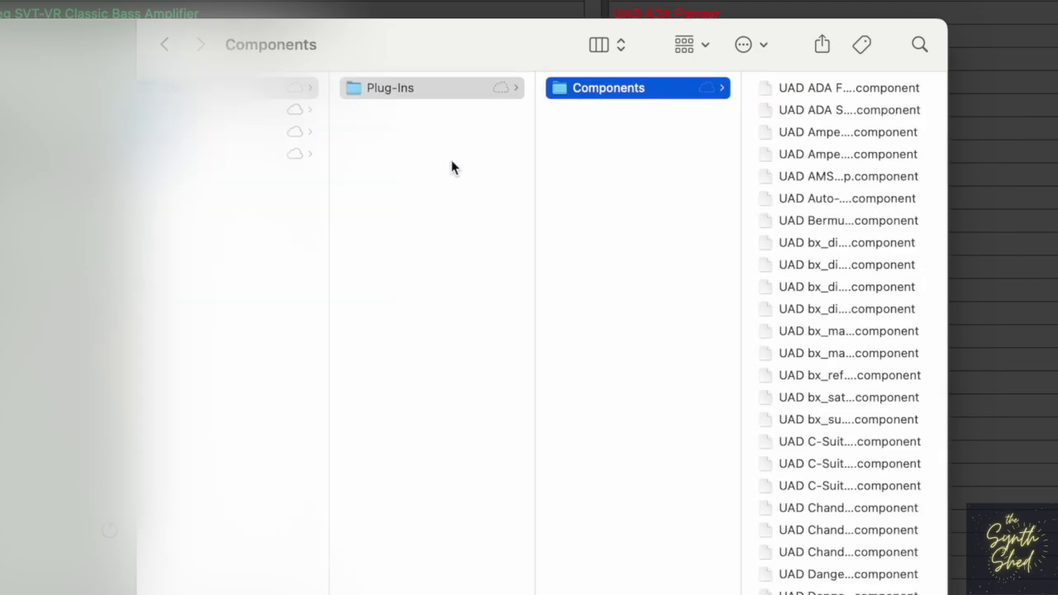
key("Right")
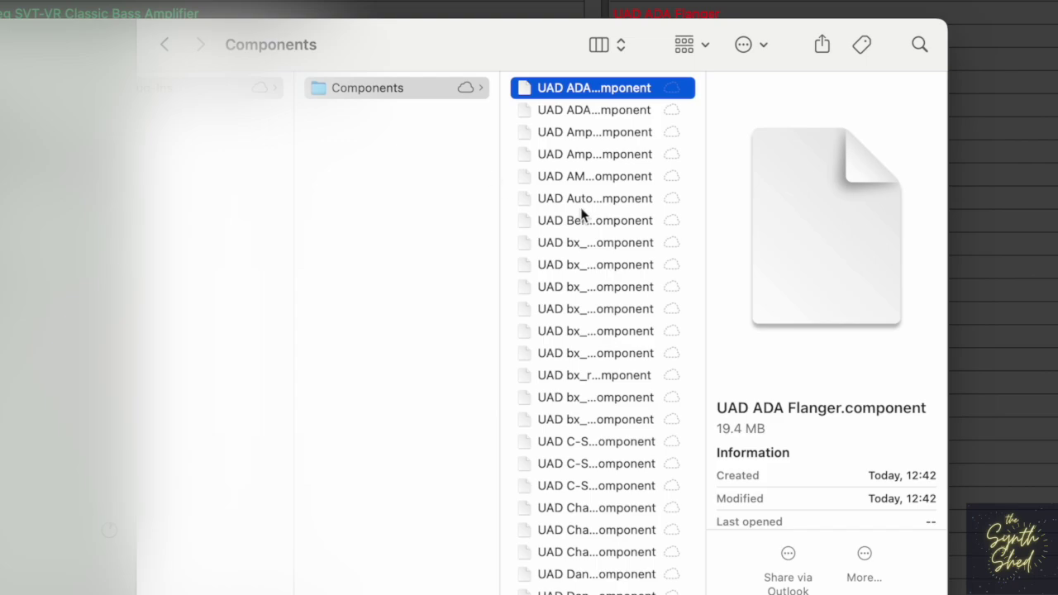
left_click_drag(703, 239, 930, 252)
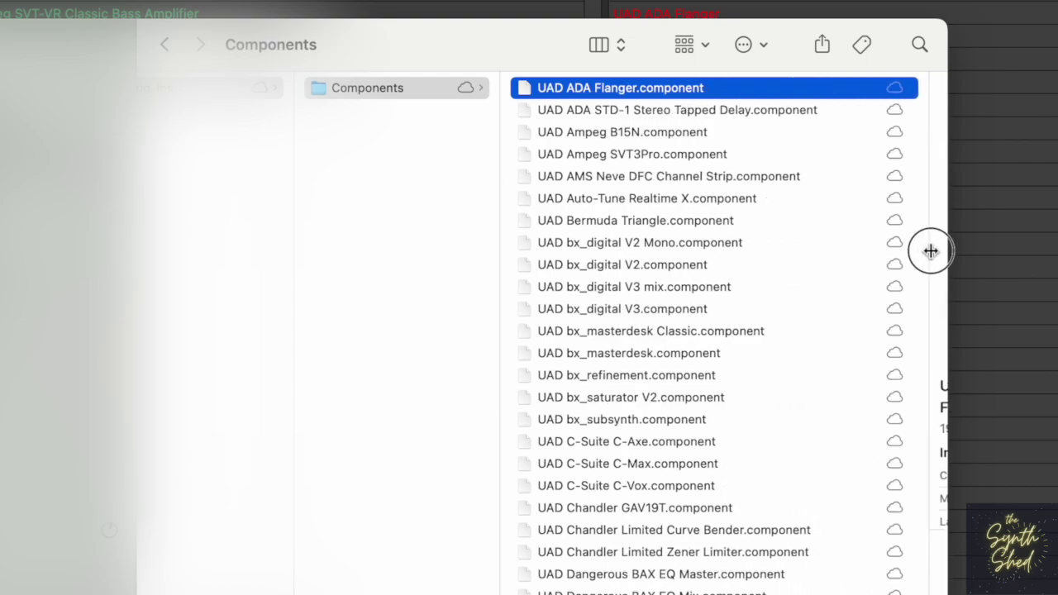
left_click_drag(930, 251, 887, 255)
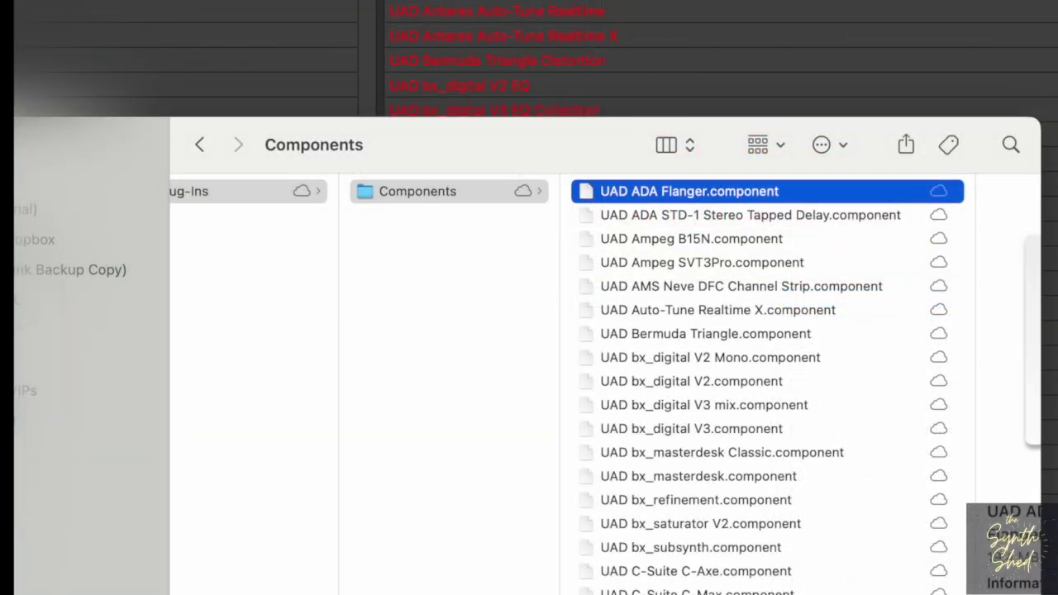
left_click_drag(496, 145, 117, 122)
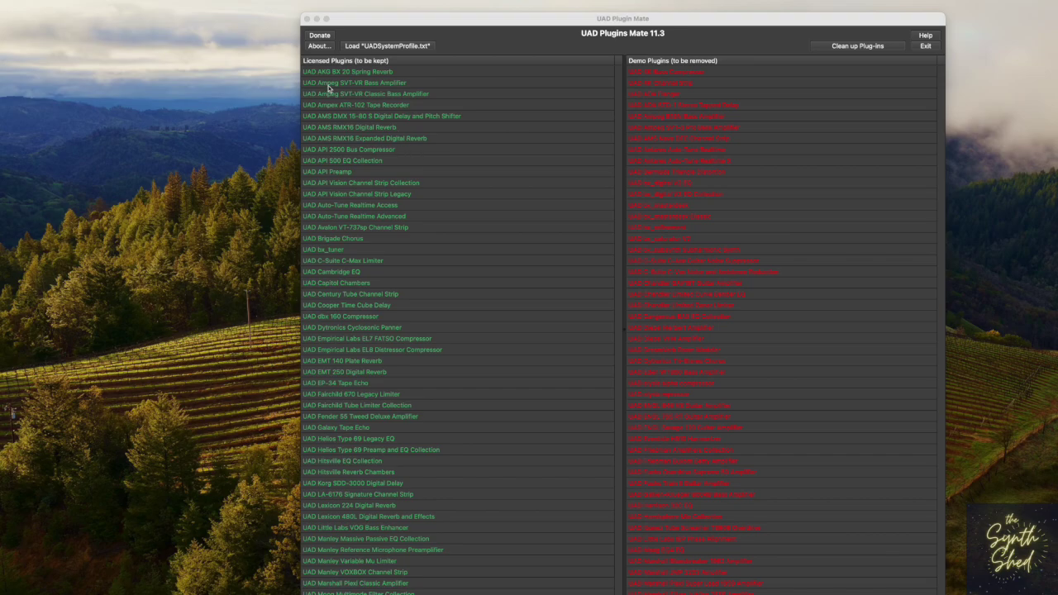
Compare the Ampeg SVT-VR and API Vision Channel Strip versions in UAD Plugin Mate's licensed list, and review the rest for legacy duplicates.
left_click(329, 89)
left_click(353, 87)
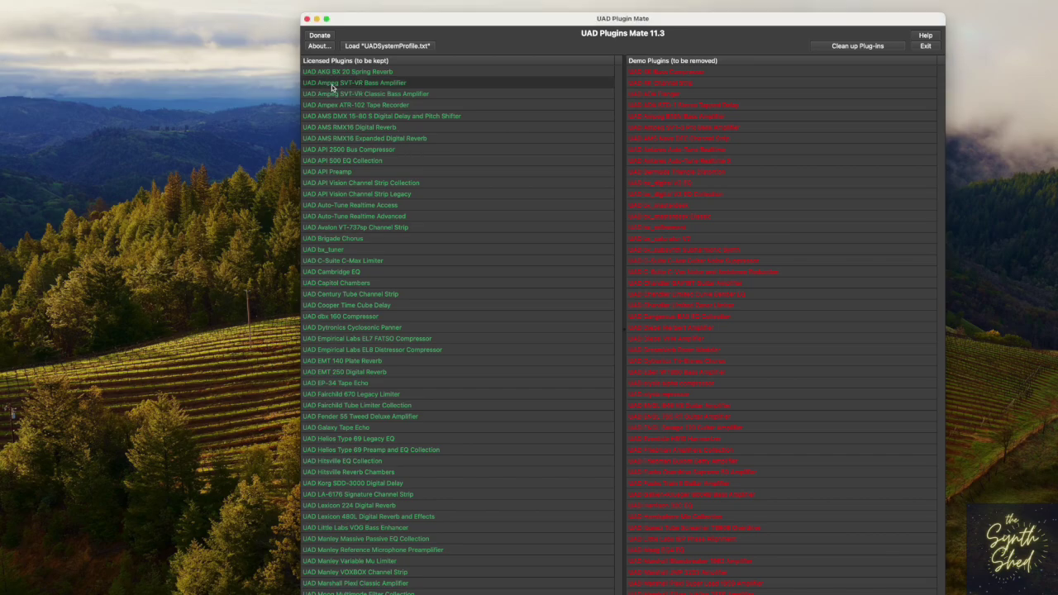
left_click(330, 96)
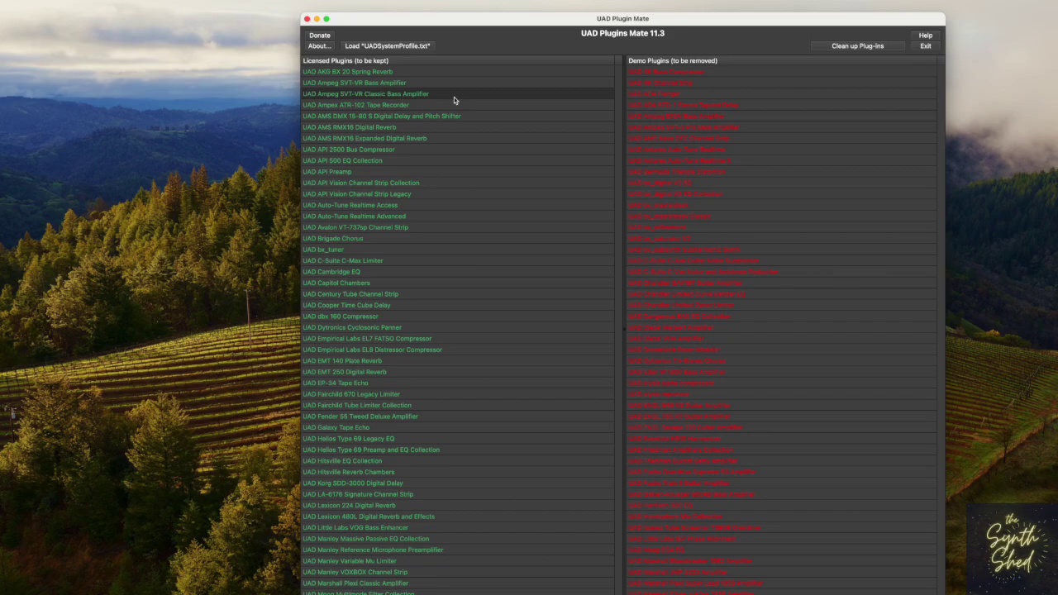
left_click(332, 185)
left_click(383, 198)
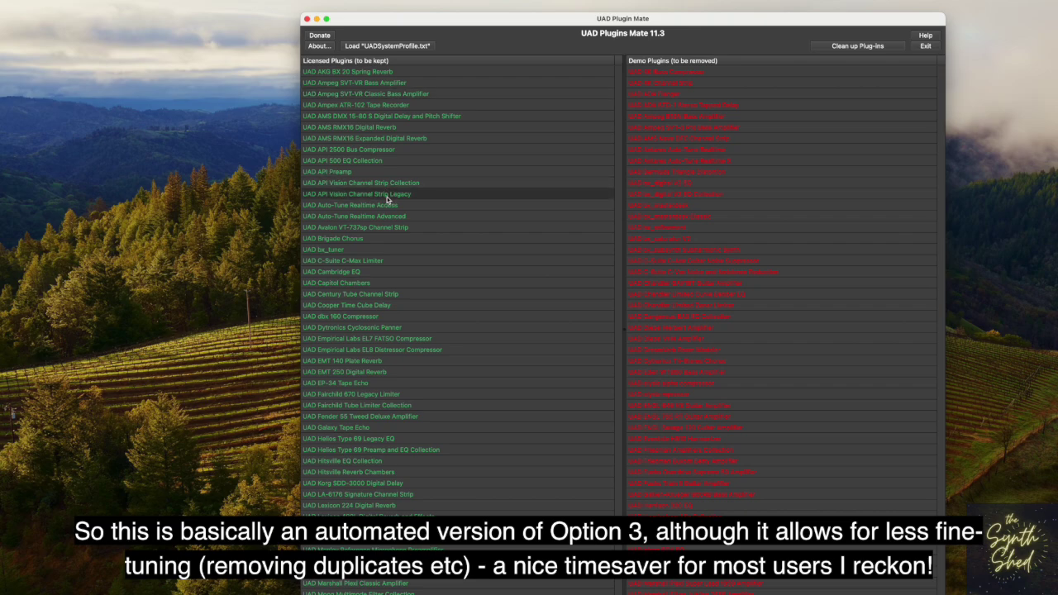
left_click(384, 186)
left_click(390, 195)
scroll(475, 298, "down", 10)
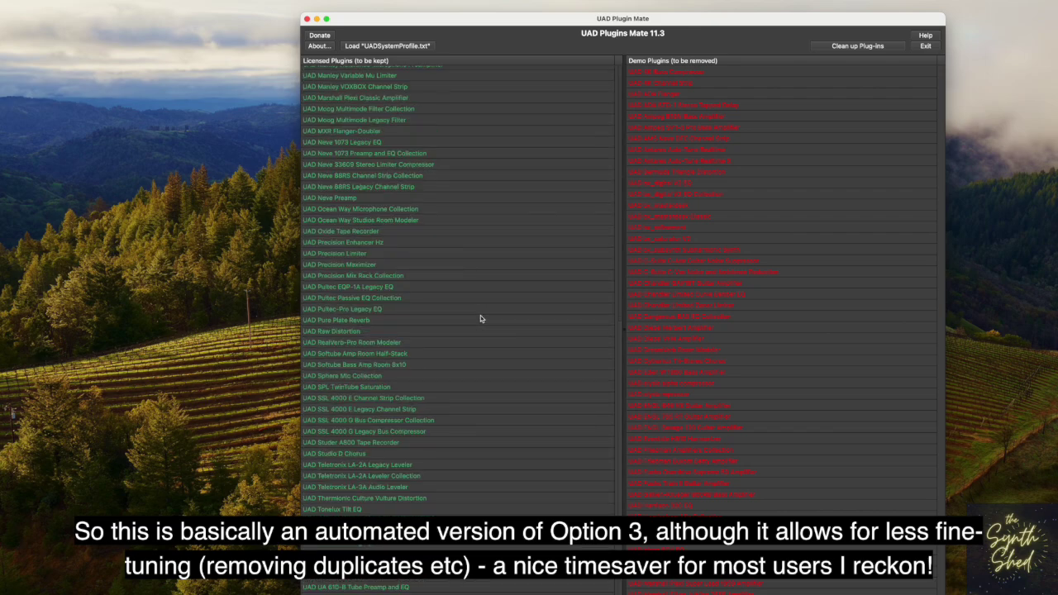
scroll(481, 318, "up", 10)
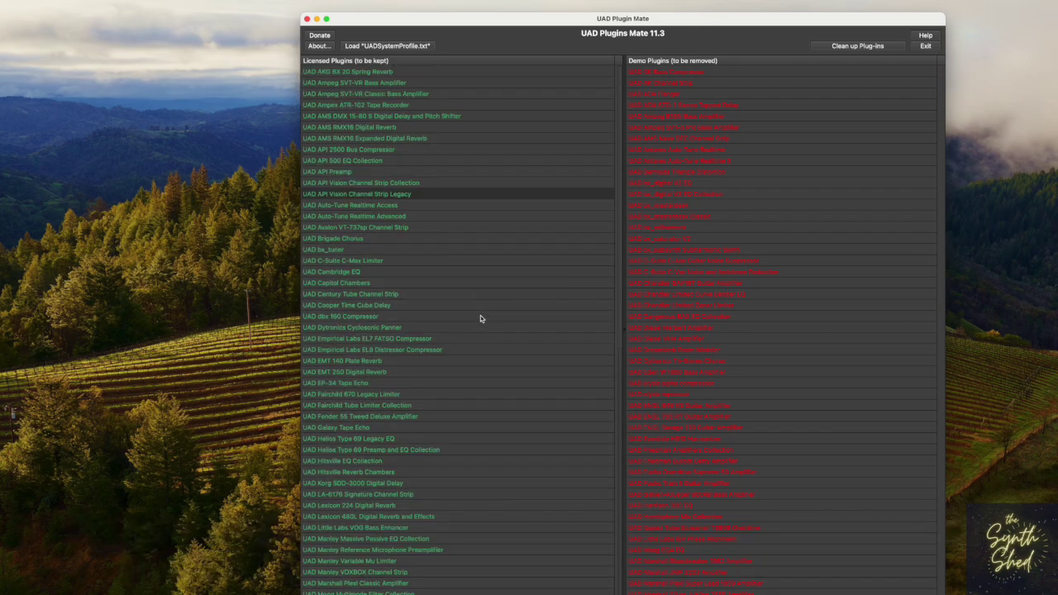